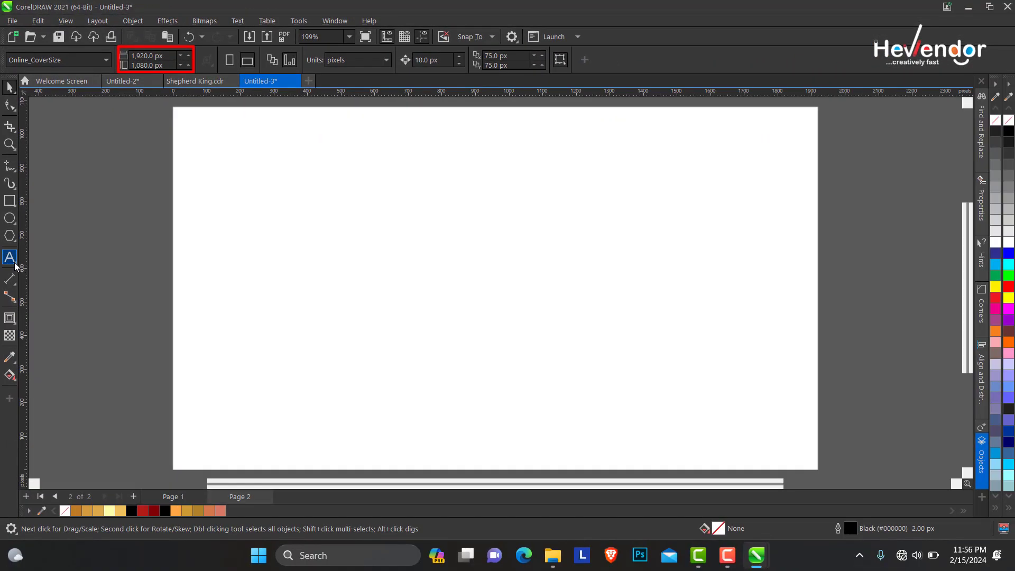
Step: Type the word 'king' on the page and change it to Title Case so it reads 'King'
{"action": "left_click", "coordinate": [15, 266]}
{"action": "left_click", "coordinate": [41, 262]}
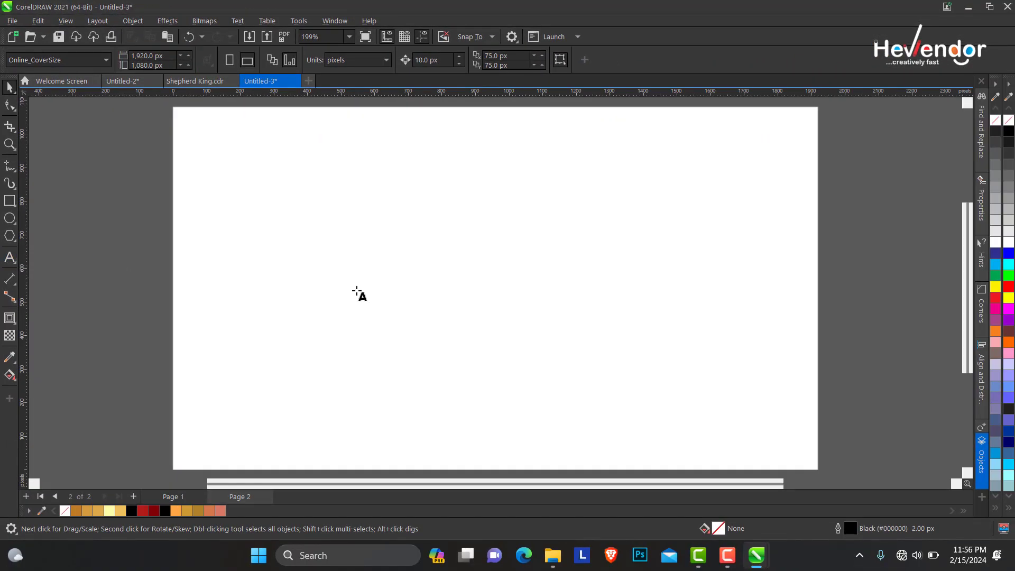
{"action": "left_click", "coordinate": [323, 269]}
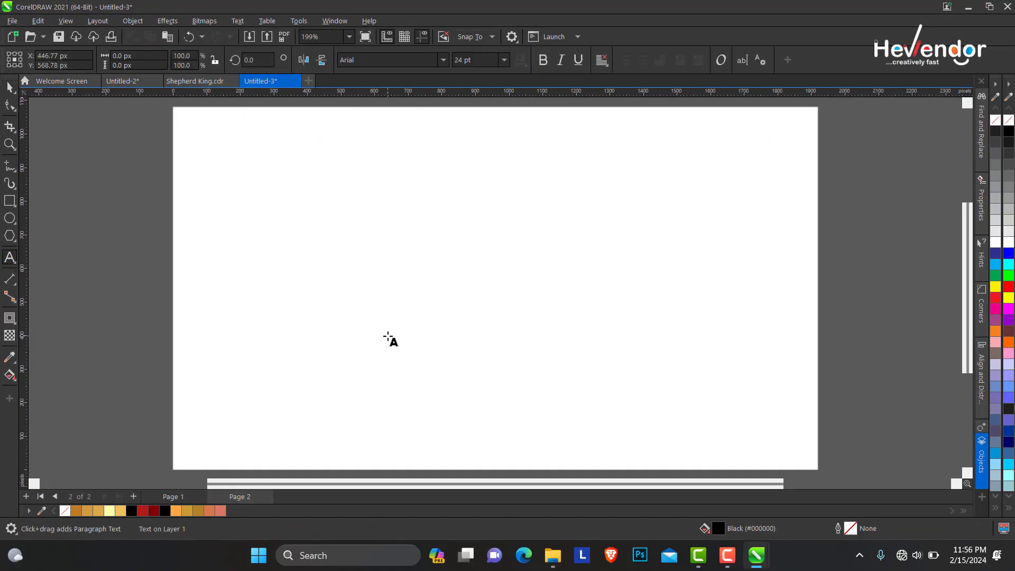
{"action": "type", "text": "king"}
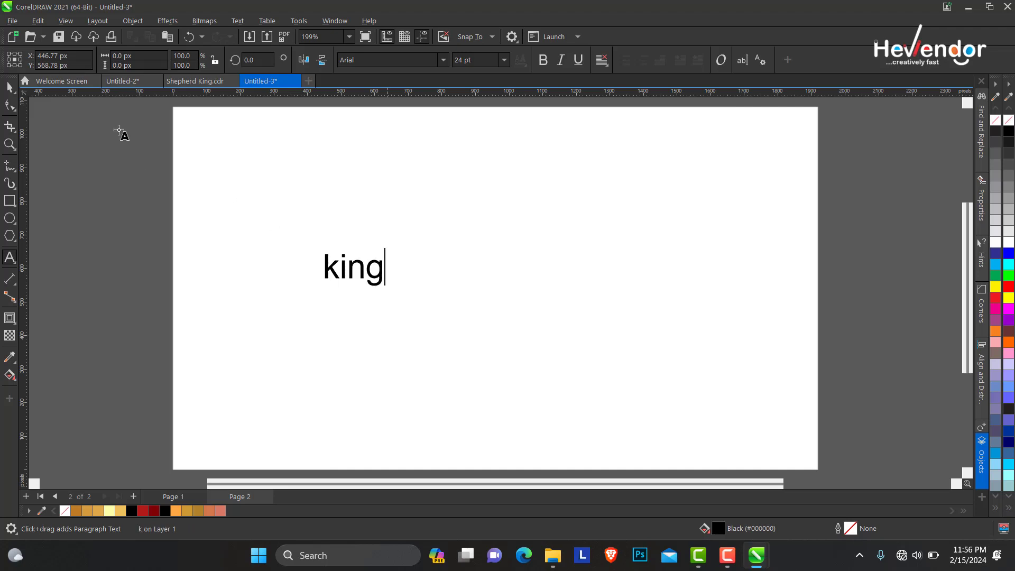
{"action": "left_click", "coordinate": [9, 88]}
{"action": "left_click", "coordinate": [238, 20]}
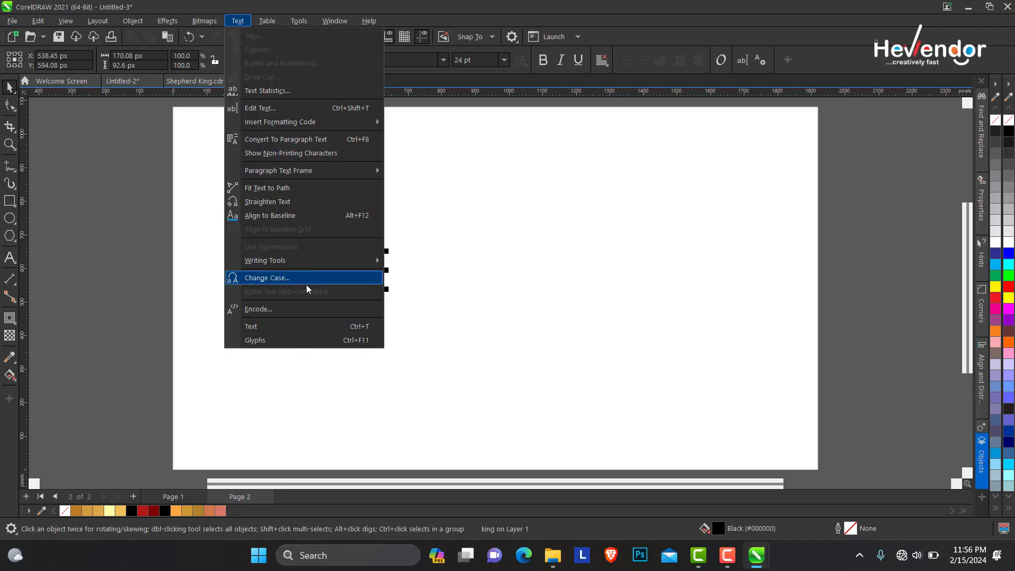
{"action": "left_click", "coordinate": [291, 278]}
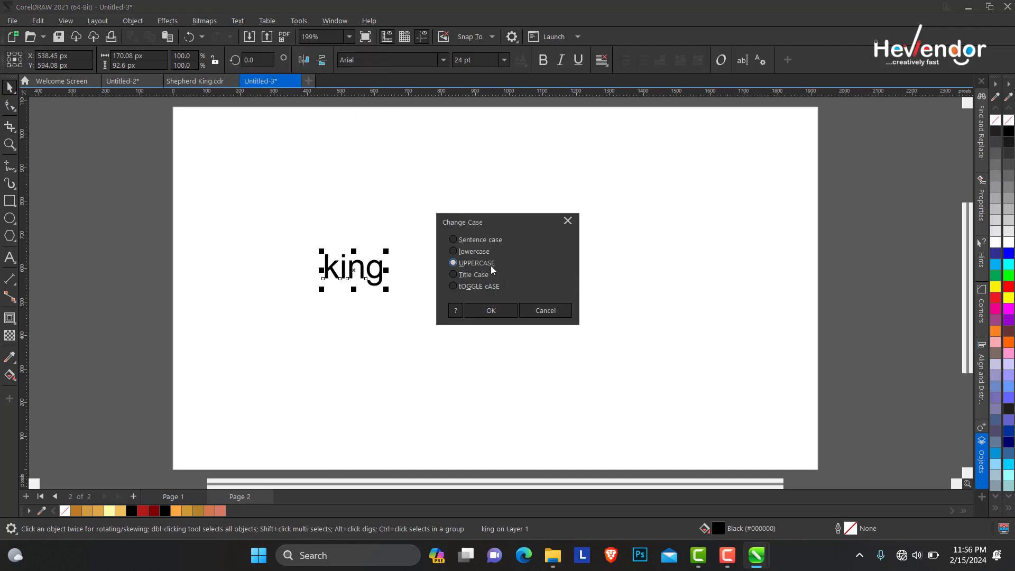
{"action": "left_click", "coordinate": [476, 275]}
{"action": "left_click", "coordinate": [498, 309]}
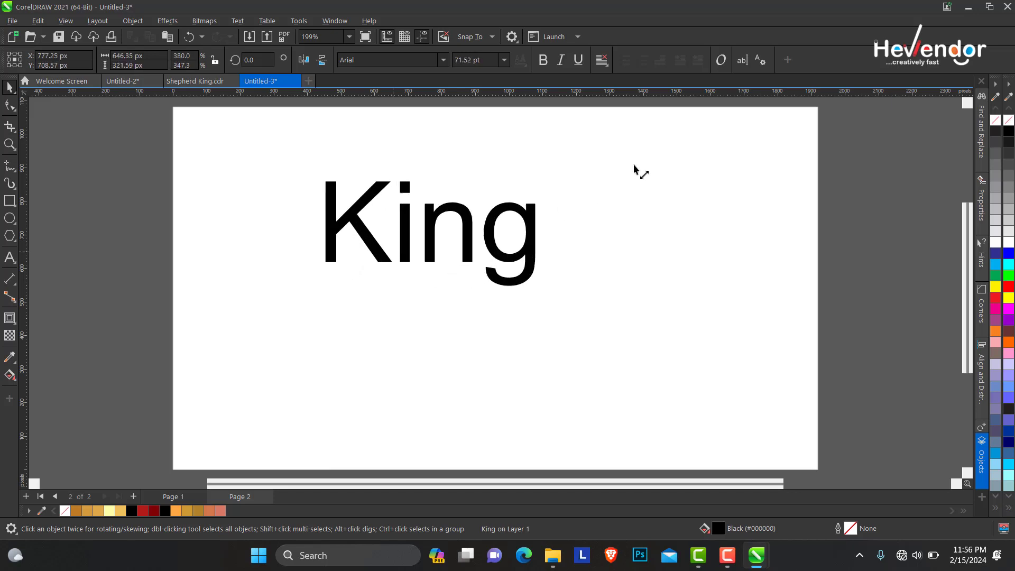
Step: Enlarge King to about 92 pt, move it toward the centre, and set it in San Louis
{"action": "left_click_drag", "start_coordinate": [392, 252], "coordinate": [569, 163]}
{"action": "left_click_drag", "start_coordinate": [481, 218], "coordinate": [525, 293]}
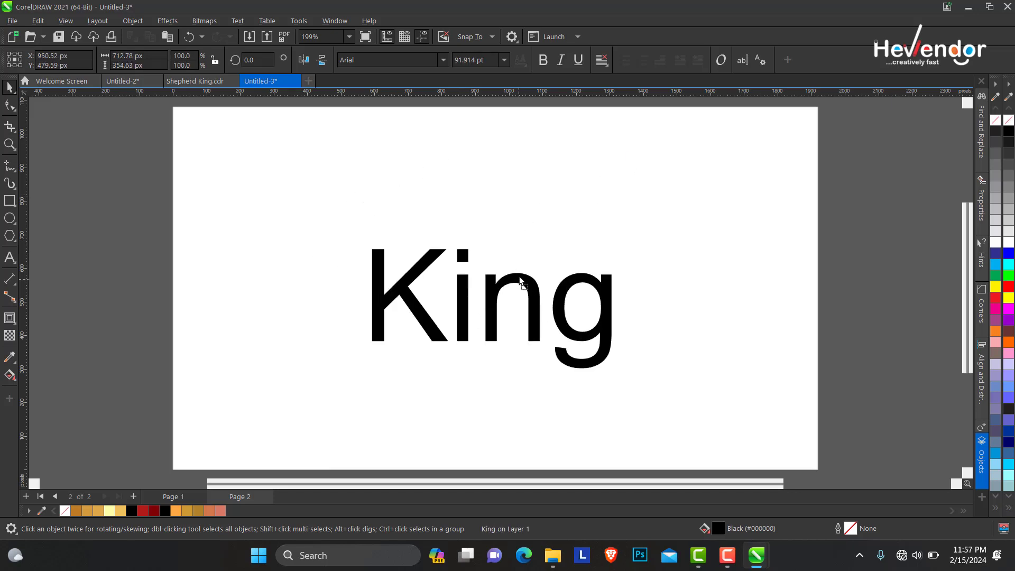
{"action": "left_click", "coordinate": [444, 62]}
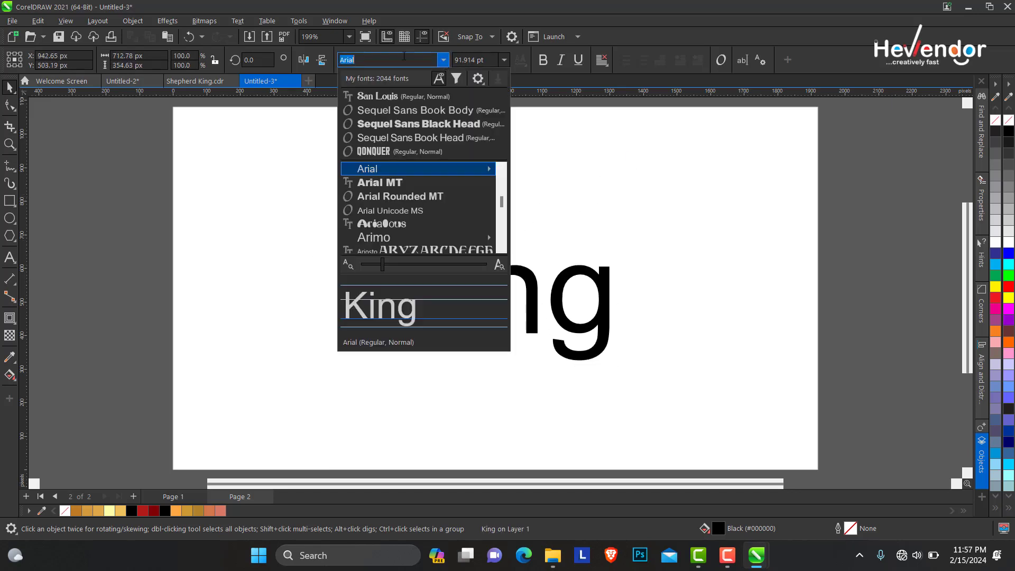
{"action": "left_click", "coordinate": [391, 98]}
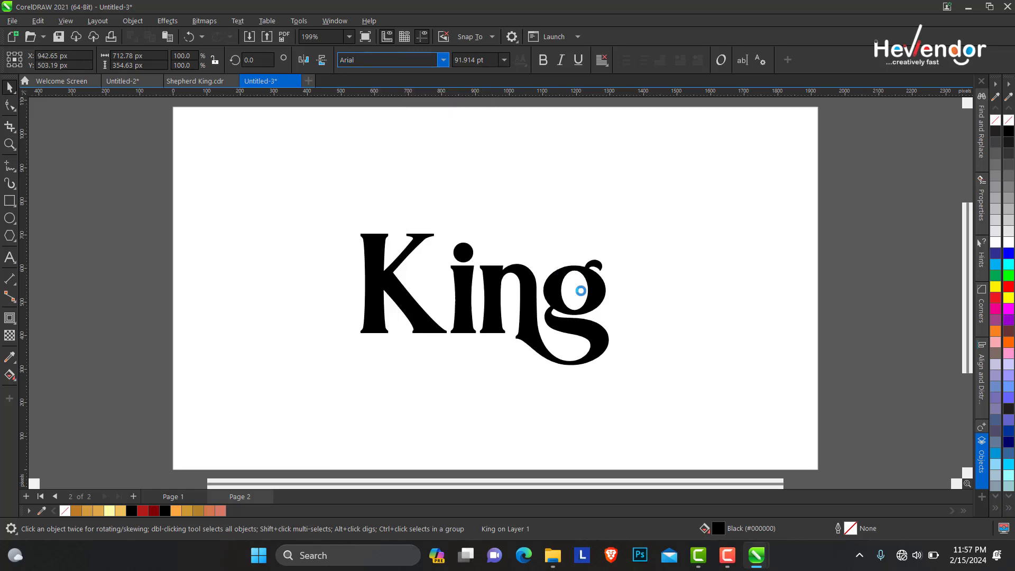
Step: Scale King up to roughly 132 pt and fine-tune its size and centred position
{"action": "left_click_drag", "start_coordinate": [613, 230], "coordinate": [665, 200]}
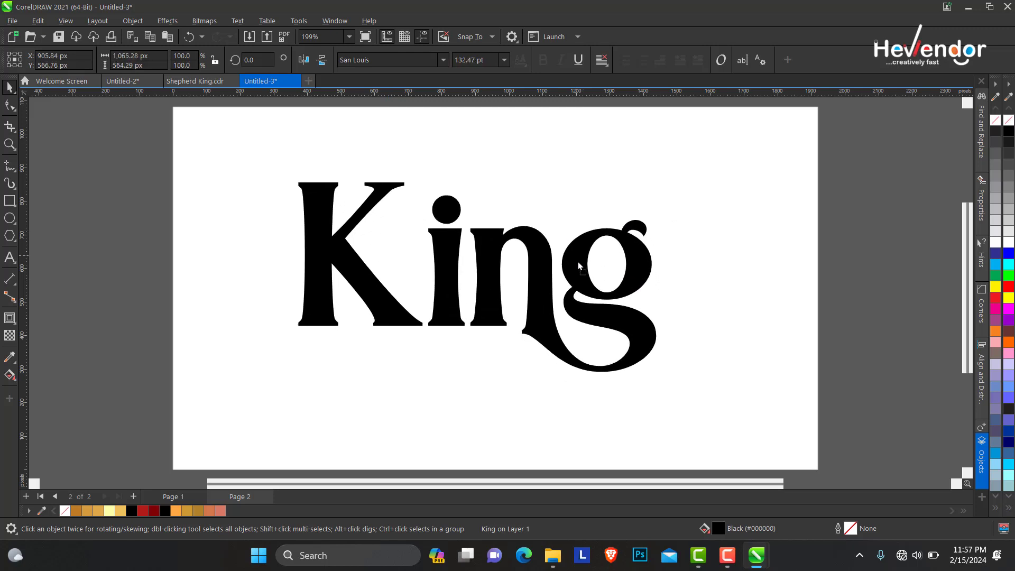
{"action": "left_click_drag", "start_coordinate": [581, 262], "coordinate": [573, 248]}
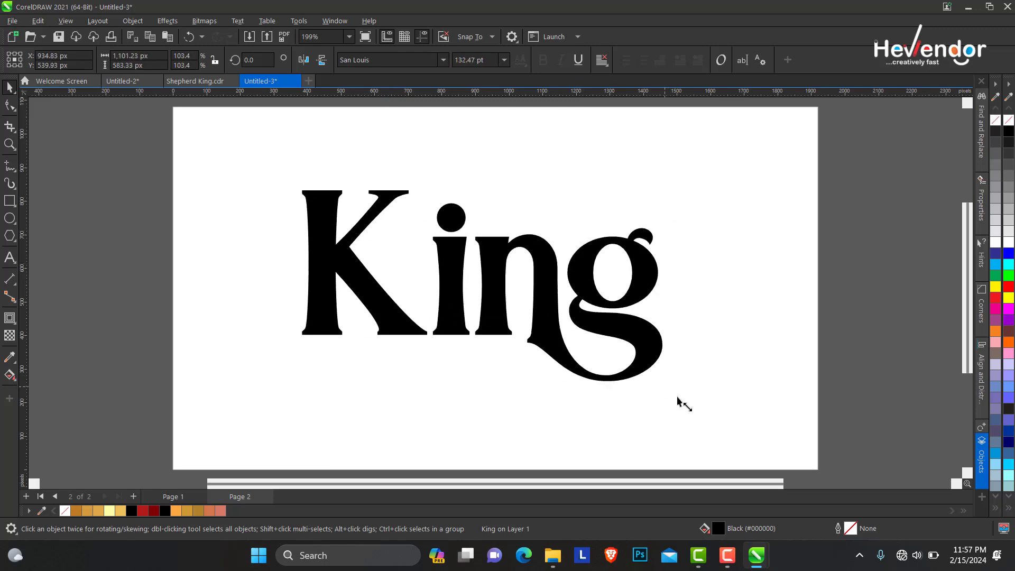
{"action": "left_click_drag", "start_coordinate": [663, 385], "coordinate": [673, 391]}
{"action": "left_click_drag", "start_coordinate": [588, 282], "coordinate": [585, 279]}
{"action": "left_click_drag", "start_coordinate": [674, 388], "coordinate": [662, 379]}
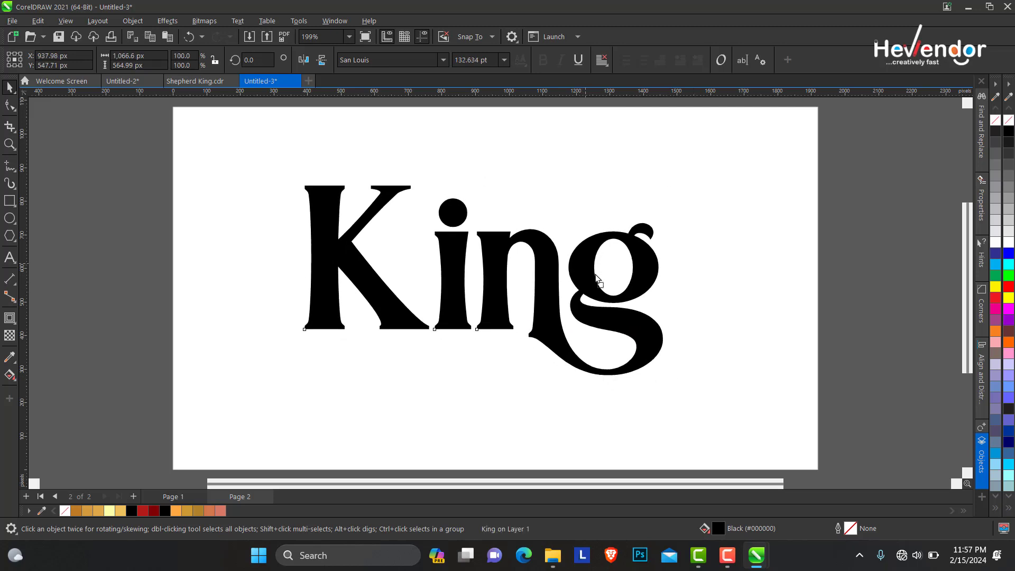
{"action": "left_click_drag", "start_coordinate": [600, 281], "coordinate": [583, 266]}
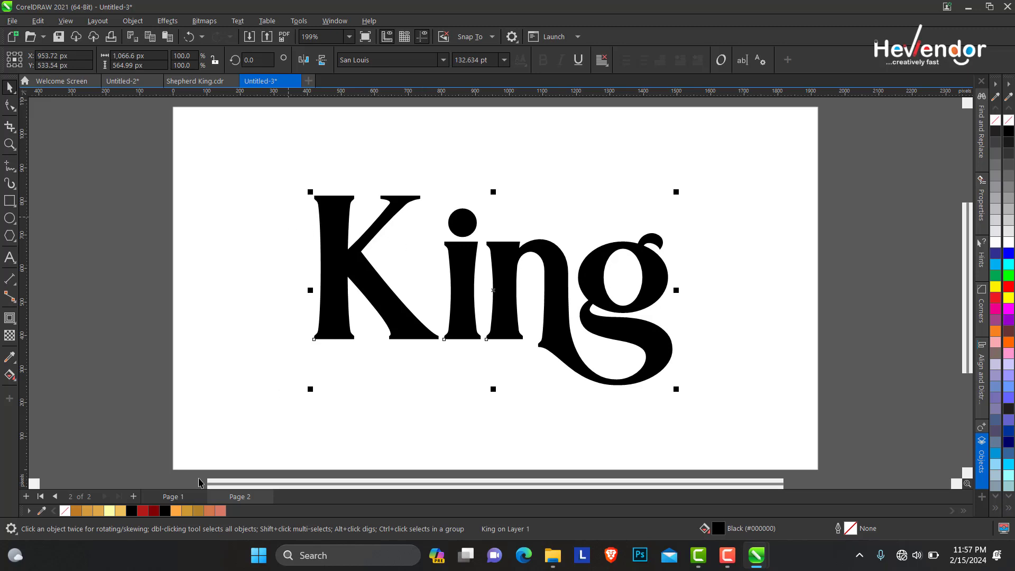
Step: Fill King dark red, then add a vertical fountain fill with a red top stop
{"action": "left_click", "coordinate": [155, 512]}
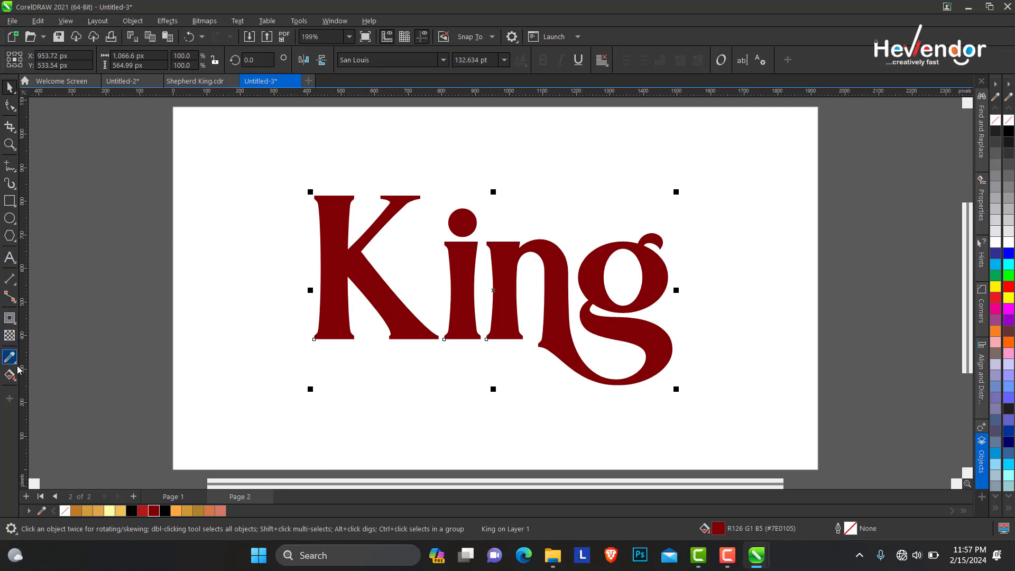
{"action": "left_click", "coordinate": [16, 384]}
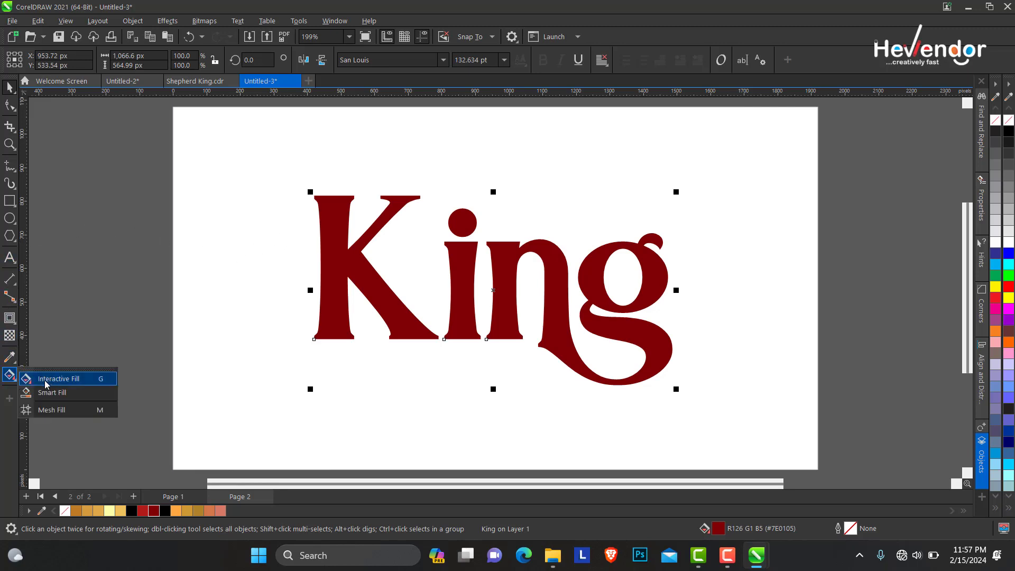
{"action": "left_click", "coordinate": [46, 384]}
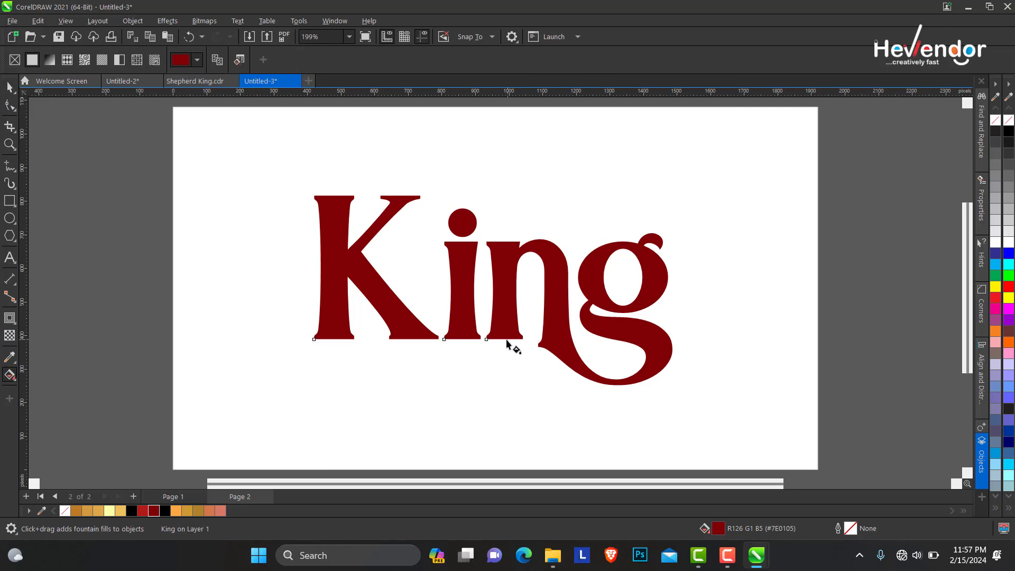
{"action": "left_click_drag", "start_coordinate": [501, 336], "coordinate": [504, 243]}
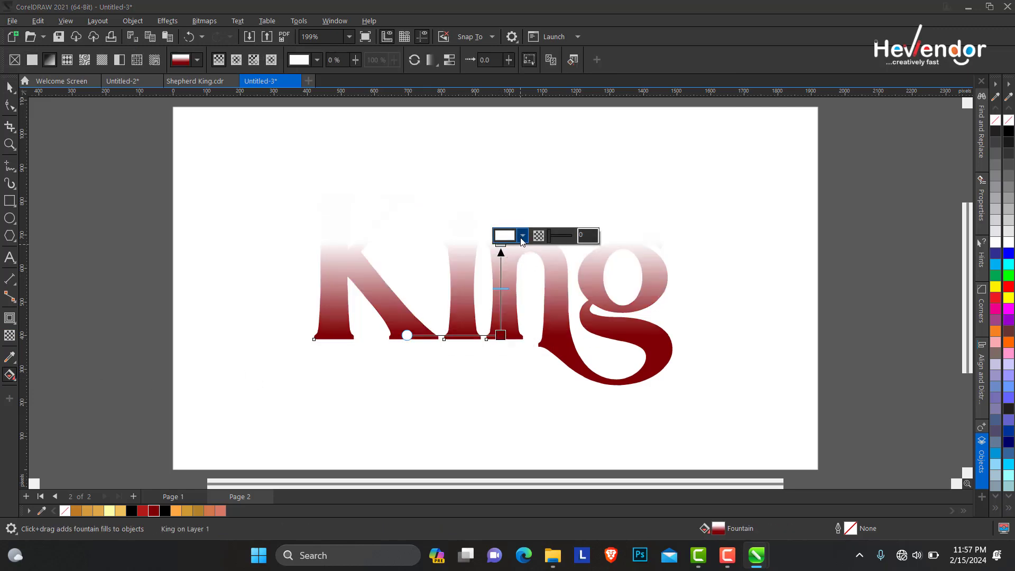
{"action": "left_click", "coordinate": [522, 237]}
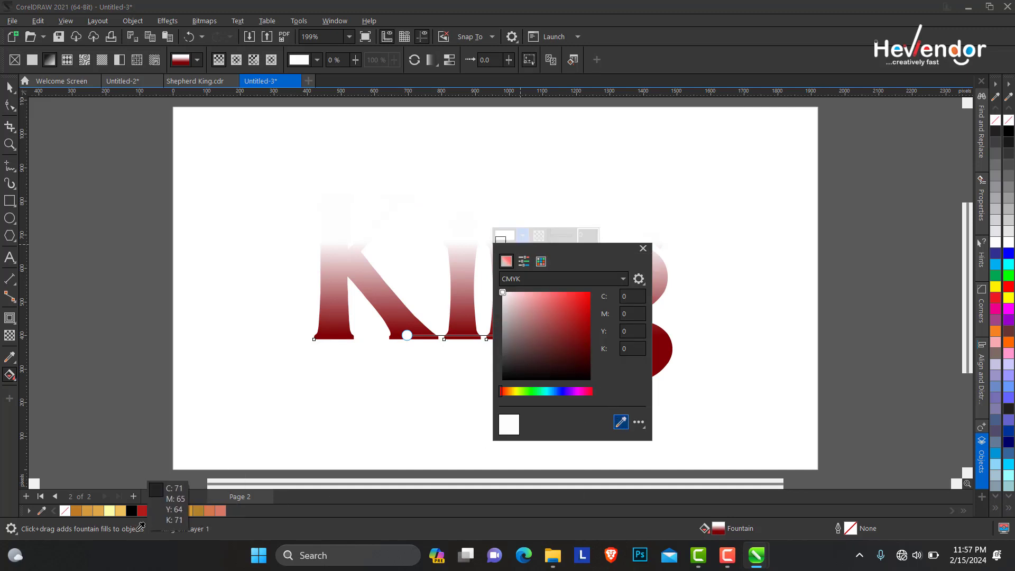
{"action": "left_click", "coordinate": [153, 510]}
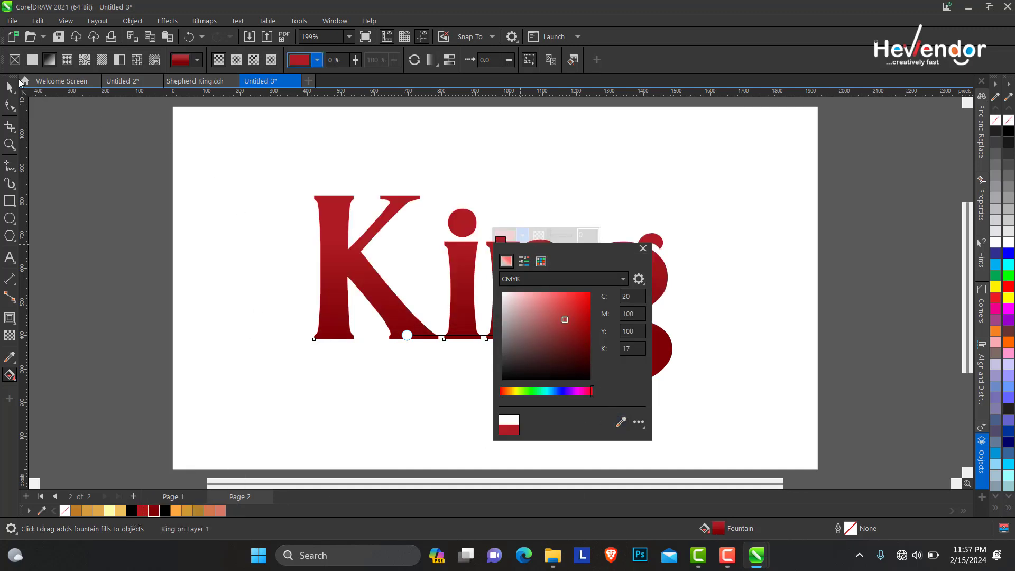
{"action": "left_click", "coordinate": [93, 119]}
{"action": "key", "text": "space"}
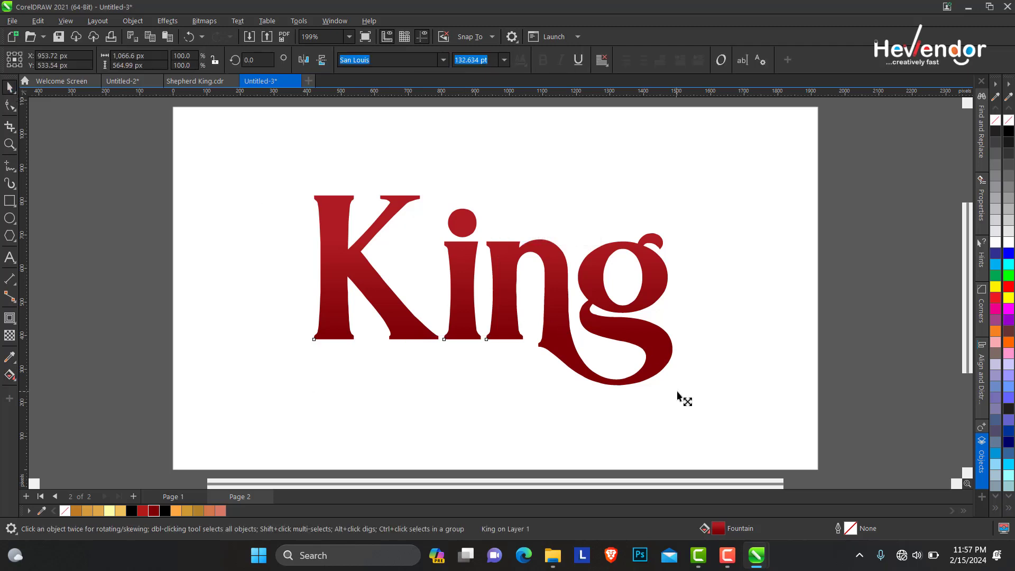
Step: Enlarge King slightly and add an outside contour around it
{"action": "left_click_drag", "start_coordinate": [681, 392], "coordinate": [691, 407]}
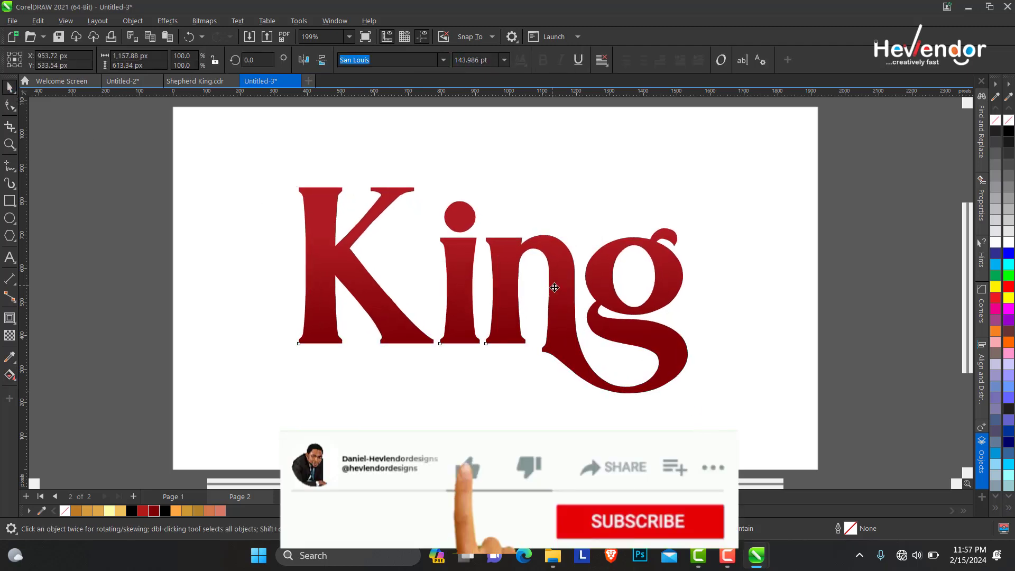
{"action": "left_click", "coordinate": [16, 326]}
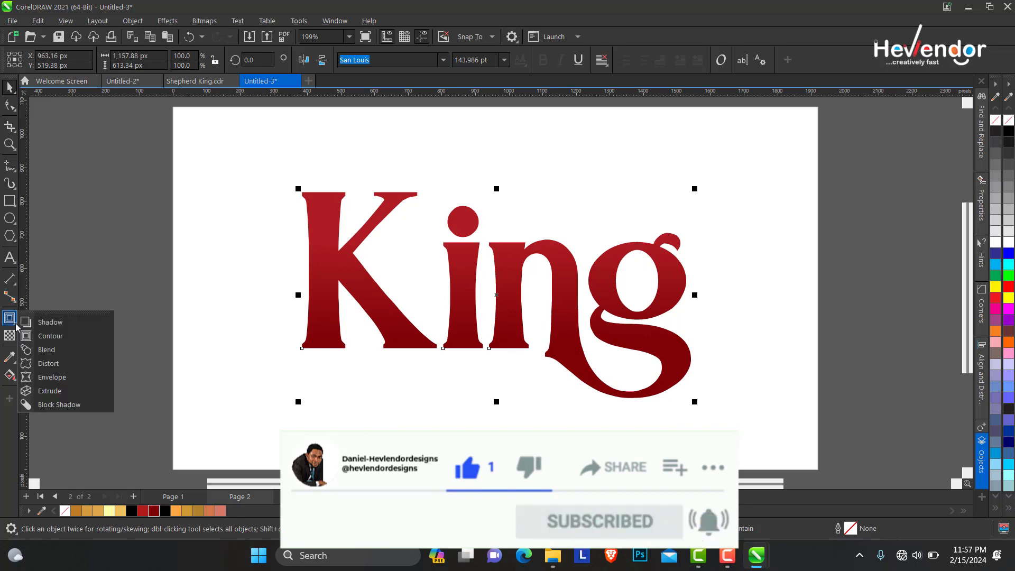
{"action": "left_click", "coordinate": [68, 340]}
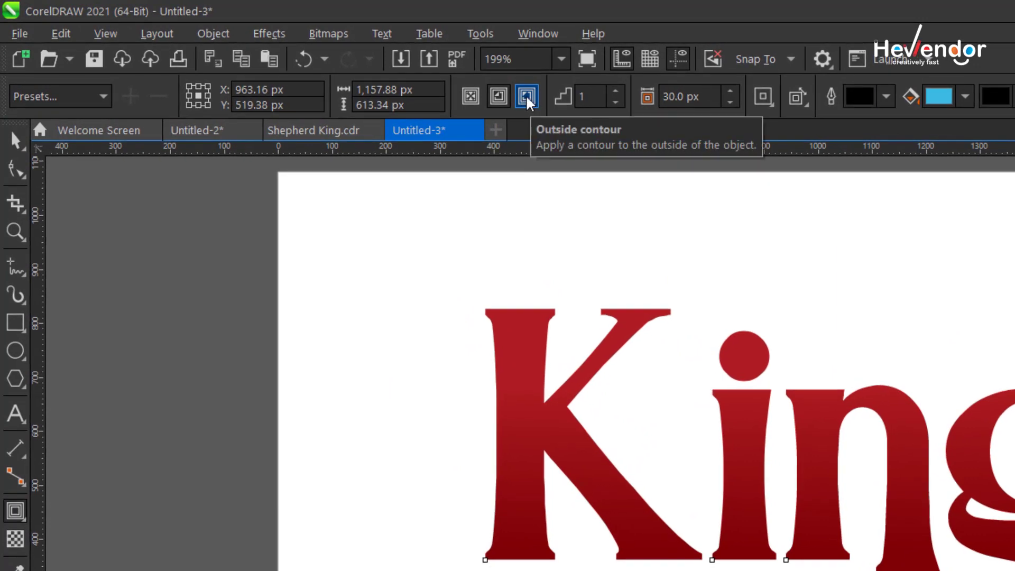
{"action": "left_click", "coordinate": [528, 97]}
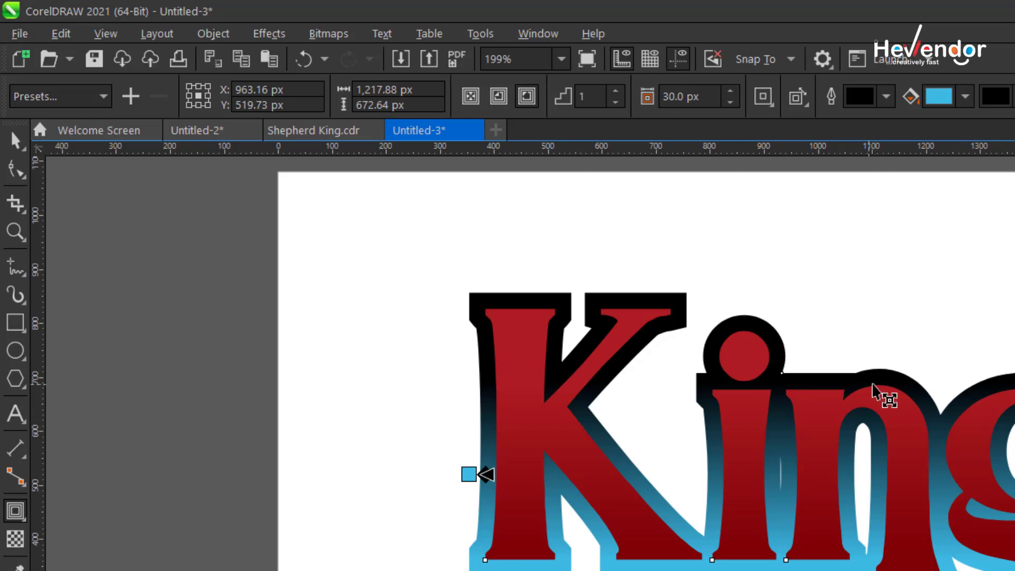
Step: Adjust the contour offset up and down, settling on 32 px
{"action": "left_click", "coordinate": [731, 92]}
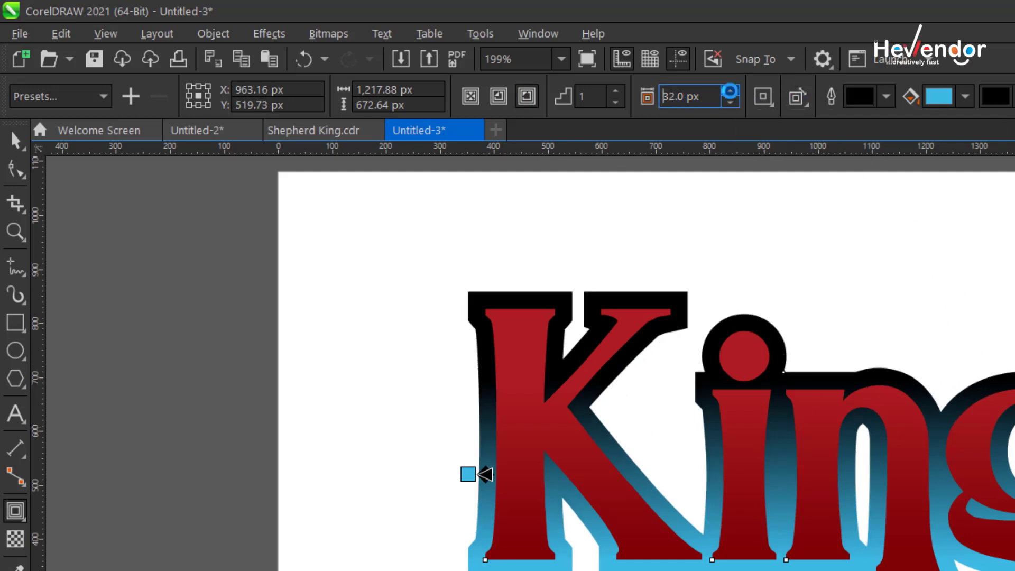
{"action": "left_click", "coordinate": [731, 93]}
{"action": "left_click", "coordinate": [731, 93]}
{"action": "left_click", "coordinate": [731, 93]}
{"action": "left_click", "coordinate": [731, 93]}
{"action": "left_click", "coordinate": [731, 93]}
{"action": "left_click", "coordinate": [731, 93]}
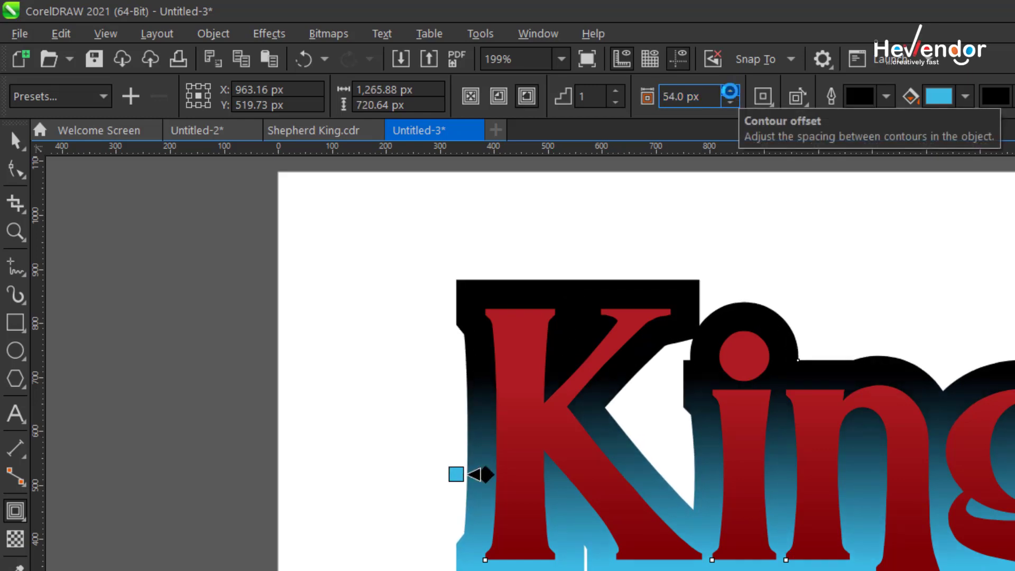
{"action": "left_click", "coordinate": [730, 103]}
{"action": "left_click", "coordinate": [731, 103]}
{"action": "left_click", "coordinate": [730, 103]}
{"action": "left_click", "coordinate": [730, 103]}
{"action": "left_click", "coordinate": [730, 102]}
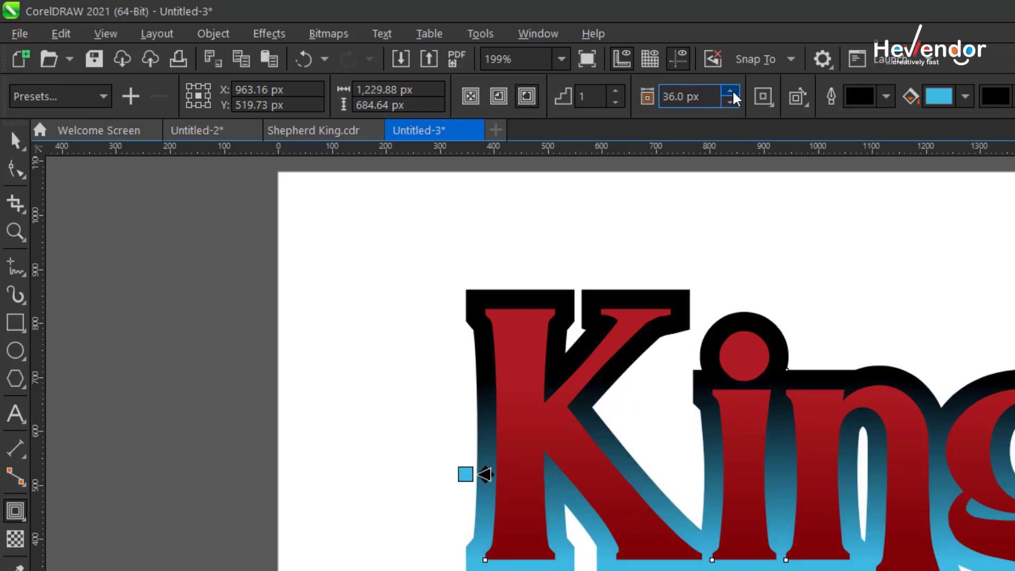
{"action": "left_click", "coordinate": [731, 92]}
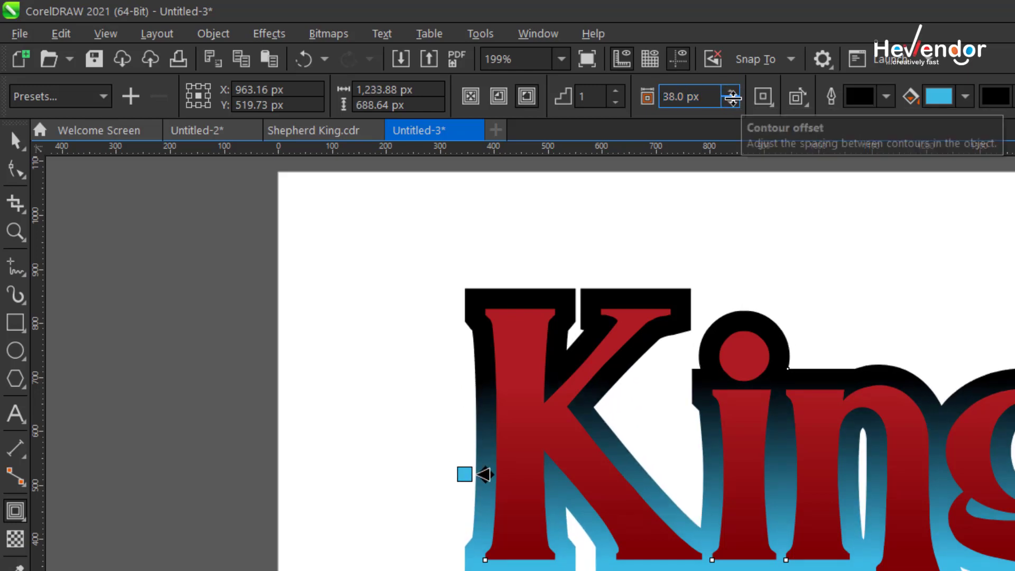
{"action": "left_click", "coordinate": [731, 102]}
{"action": "left_click", "coordinate": [730, 102]}
{"action": "left_click", "coordinate": [731, 103]}
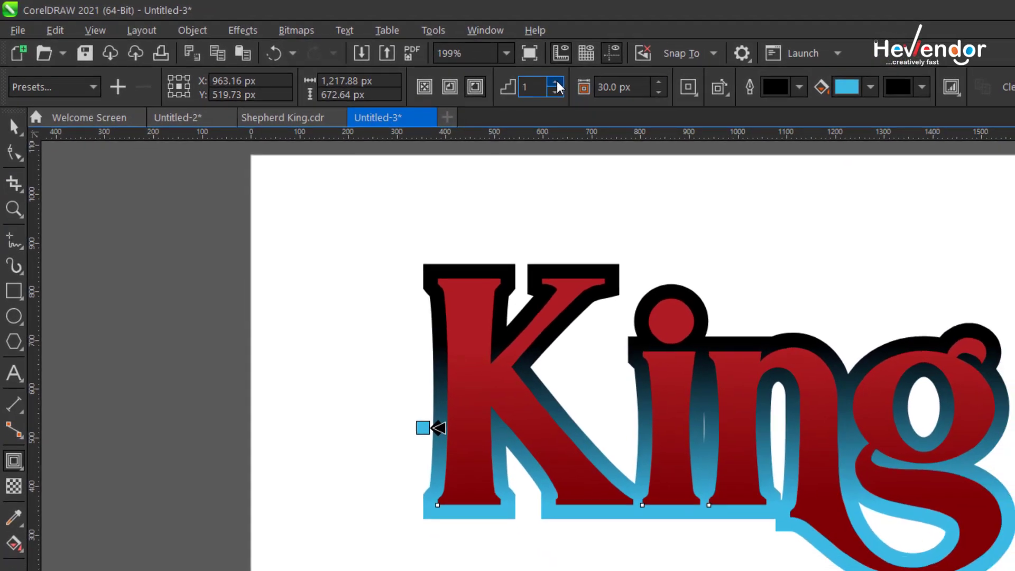
{"action": "left_click", "coordinate": [507, 64]}
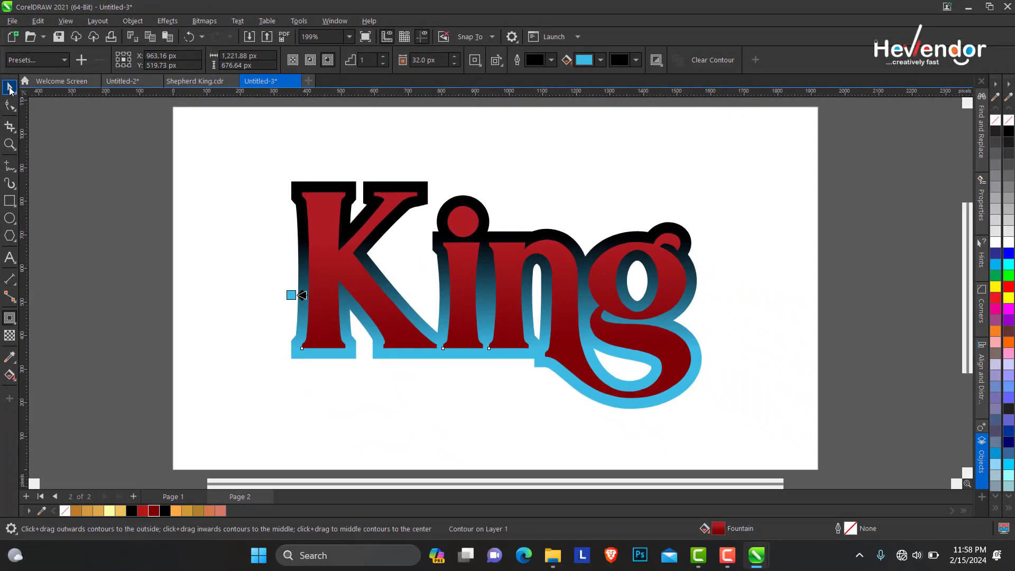
Step: Break King's contour apart and fill the separated contour solid orange-brown
{"action": "left_click", "coordinate": [11, 89]}
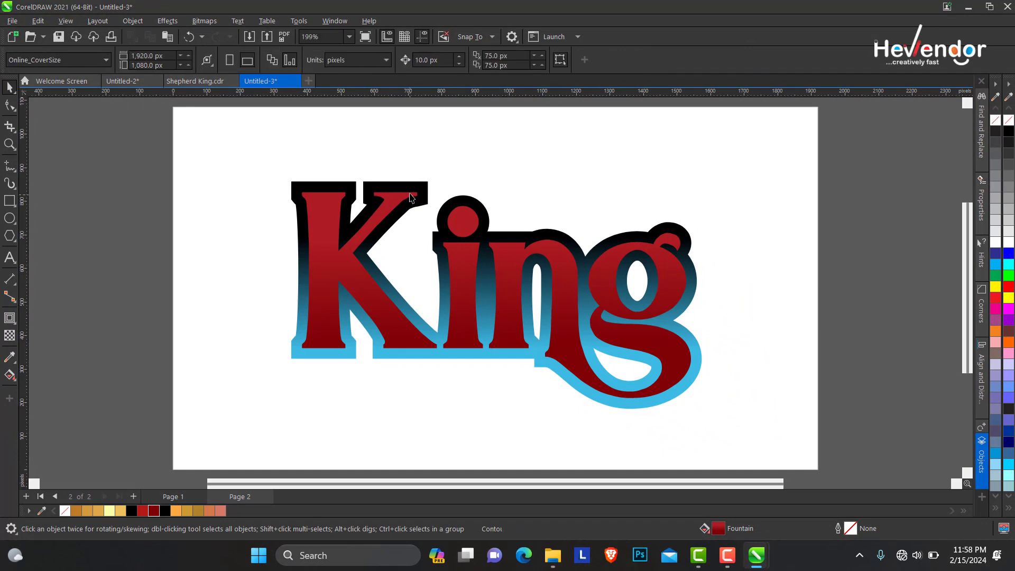
{"action": "left_click", "coordinate": [414, 193]}
{"action": "right_click", "coordinate": [413, 189]}
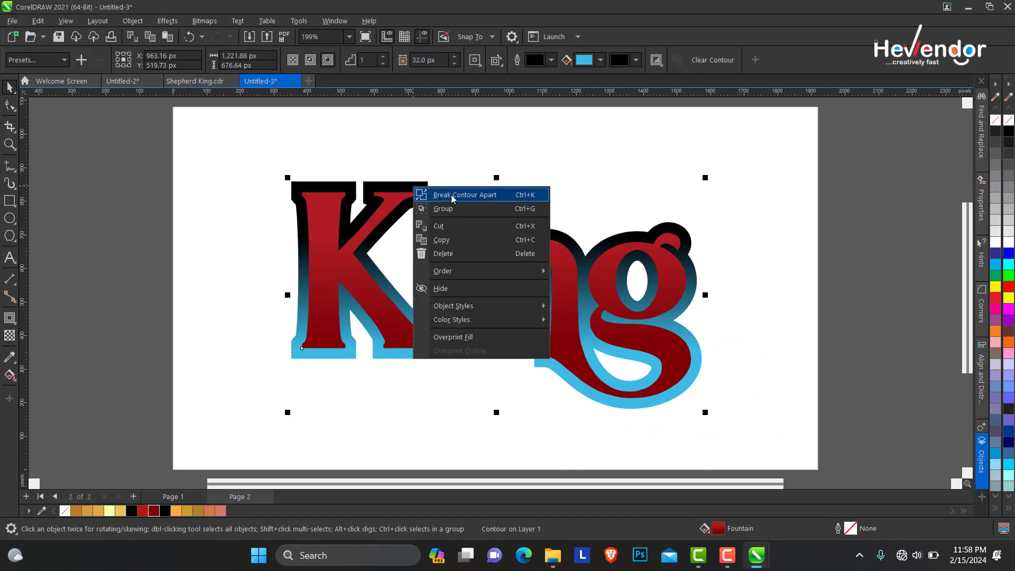
{"action": "left_click", "coordinate": [452, 196]}
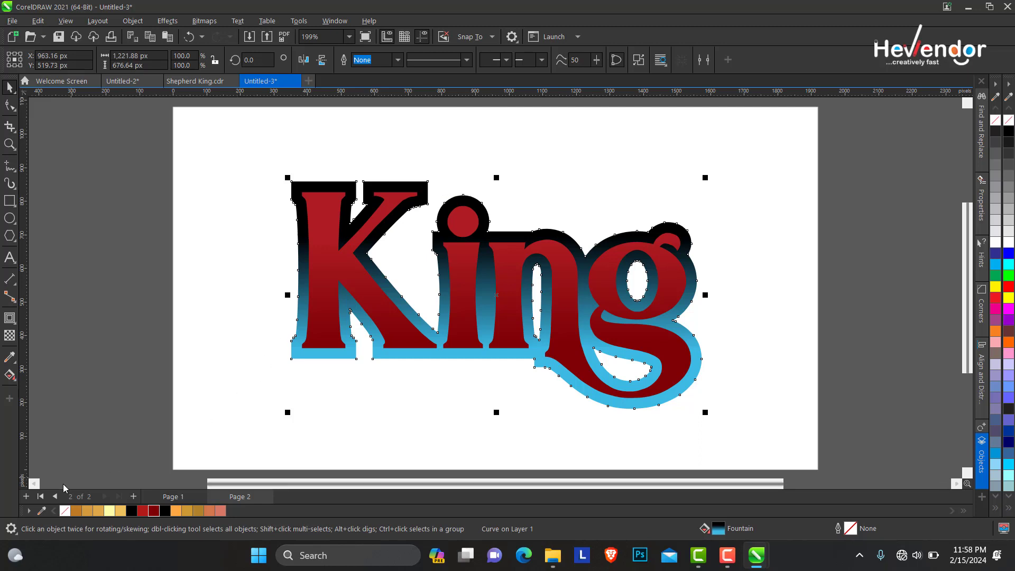
{"action": "left_click", "coordinate": [76, 511]}
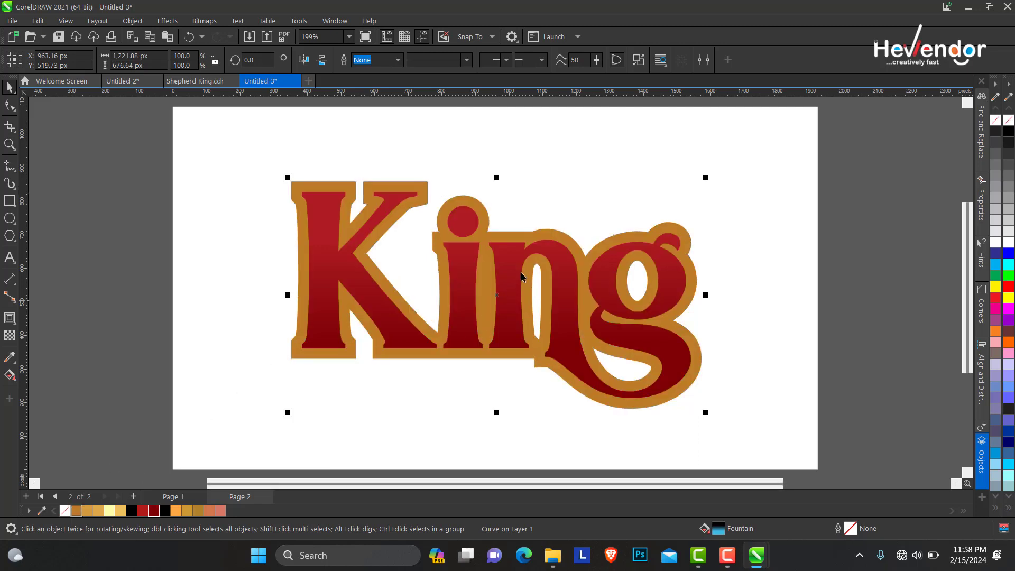
Step: Zoom in on the King artwork and return to the Pick tool
{"action": "left_click", "coordinate": [8, 145]}
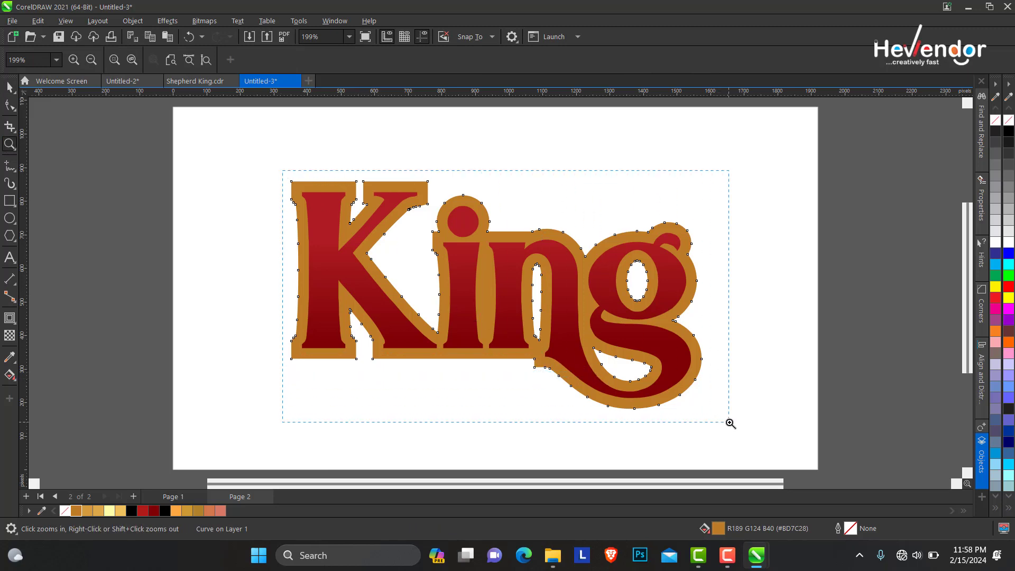
{"action": "left_click", "coordinate": [525, 312]}
{"action": "left_click", "coordinate": [10, 88]}
{"action": "left_click", "coordinate": [15, 381]}
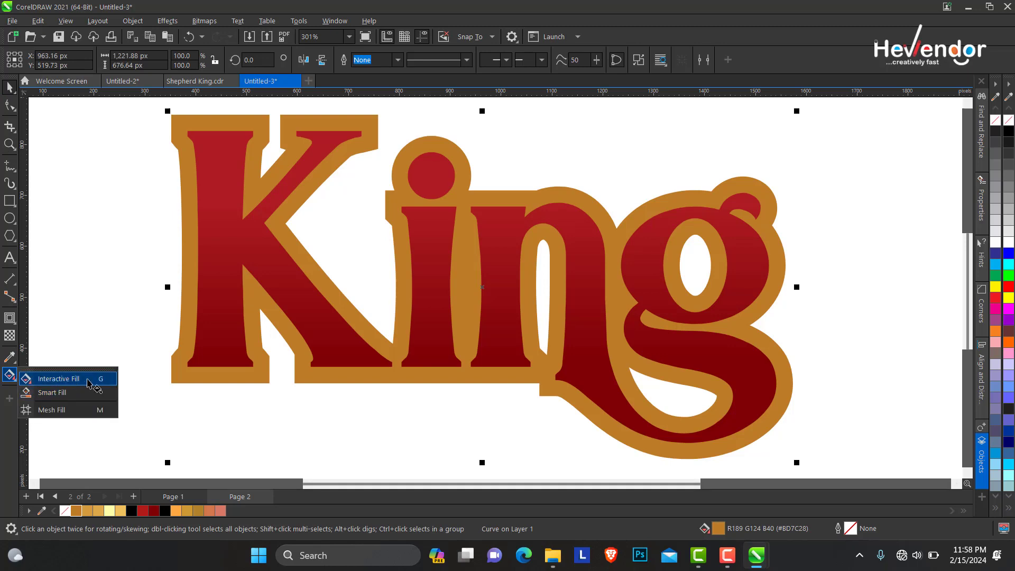
Step: Apply a vertical fountain fill to the contour shape with a gold top stop
{"action": "left_click", "coordinate": [59, 379]}
{"action": "left_click_drag", "start_coordinate": [473, 380], "coordinate": [478, 190]}
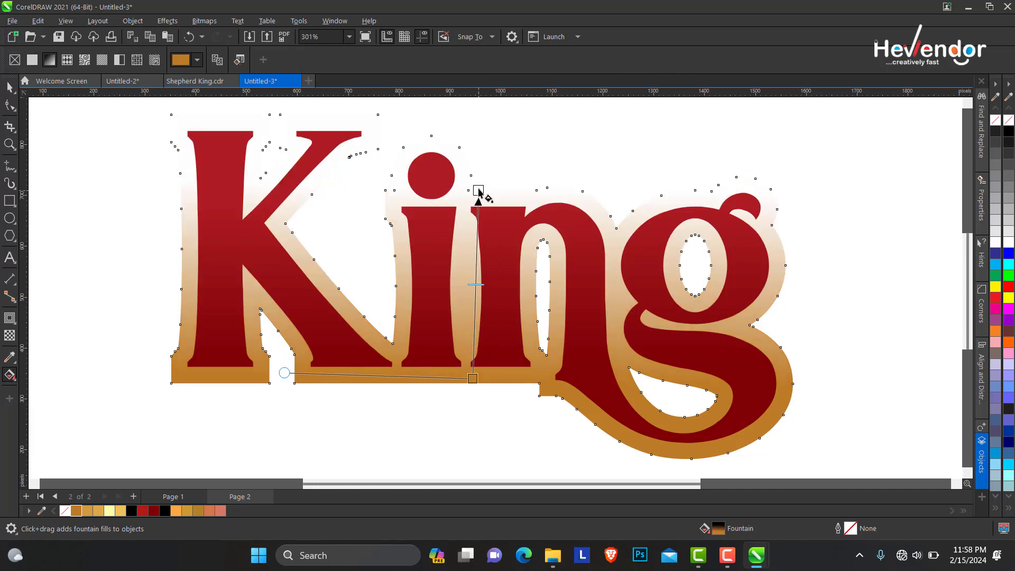
{"action": "left_click", "coordinate": [479, 191]}
{"action": "left_click", "coordinate": [501, 187]}
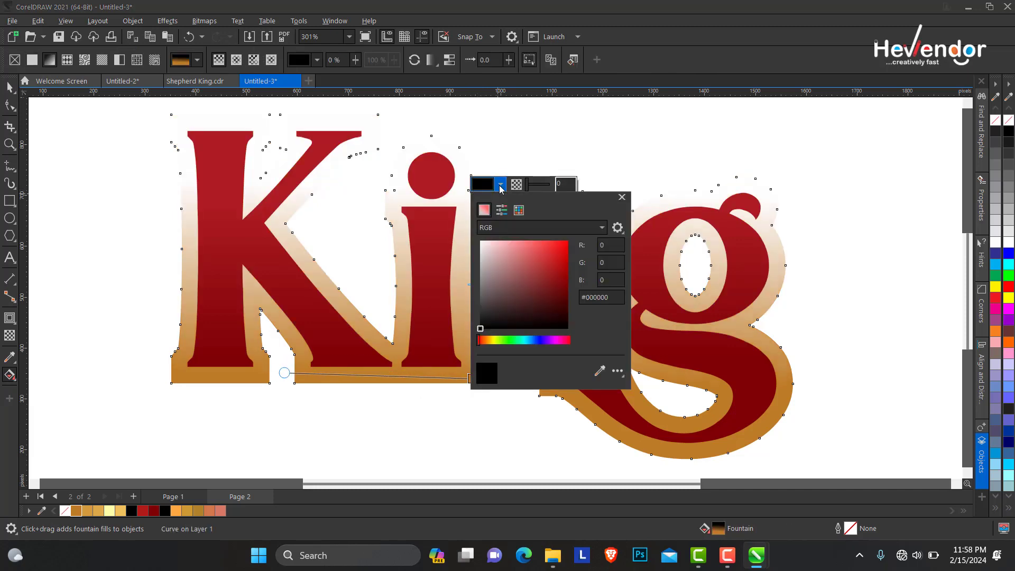
{"action": "left_click", "coordinate": [599, 372]}
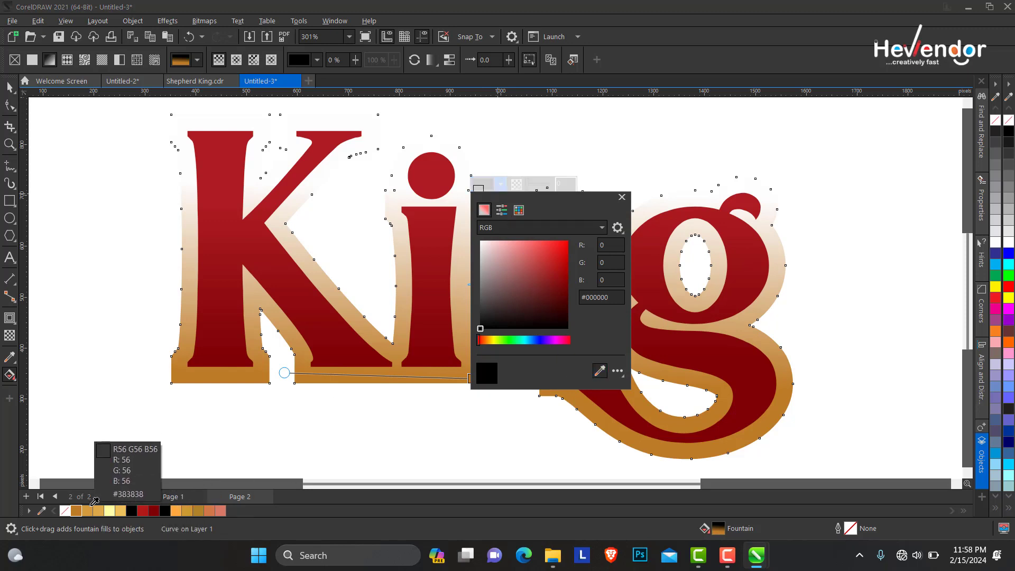
{"action": "left_click", "coordinate": [89, 511]}
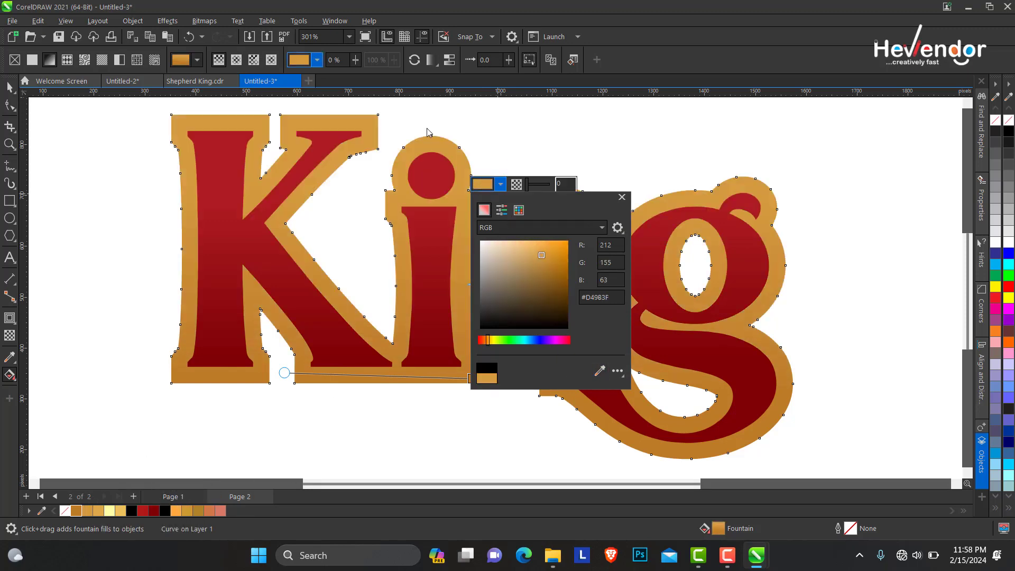
{"action": "key", "text": "Escape"}
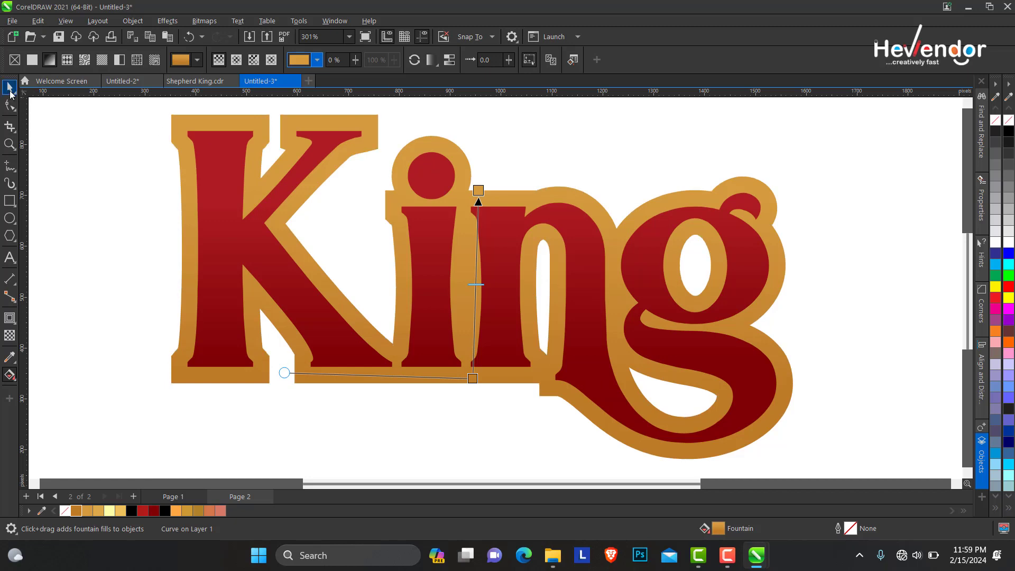
{"action": "left_click", "coordinate": [9, 88]}
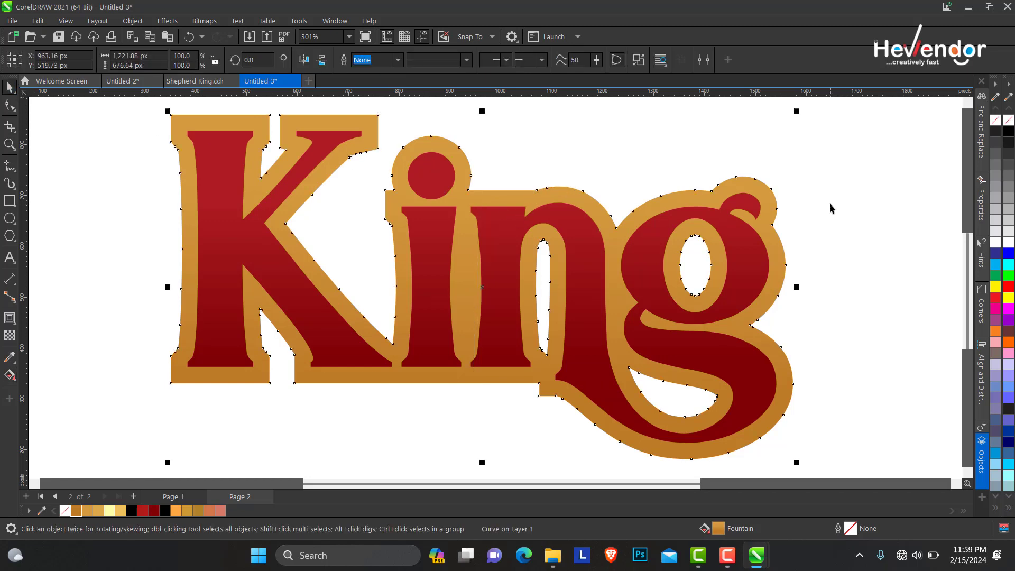
Step: Add a black outline to the gold backing shape and widen it to 8.0 px
{"action": "right_click", "coordinate": [131, 512]}
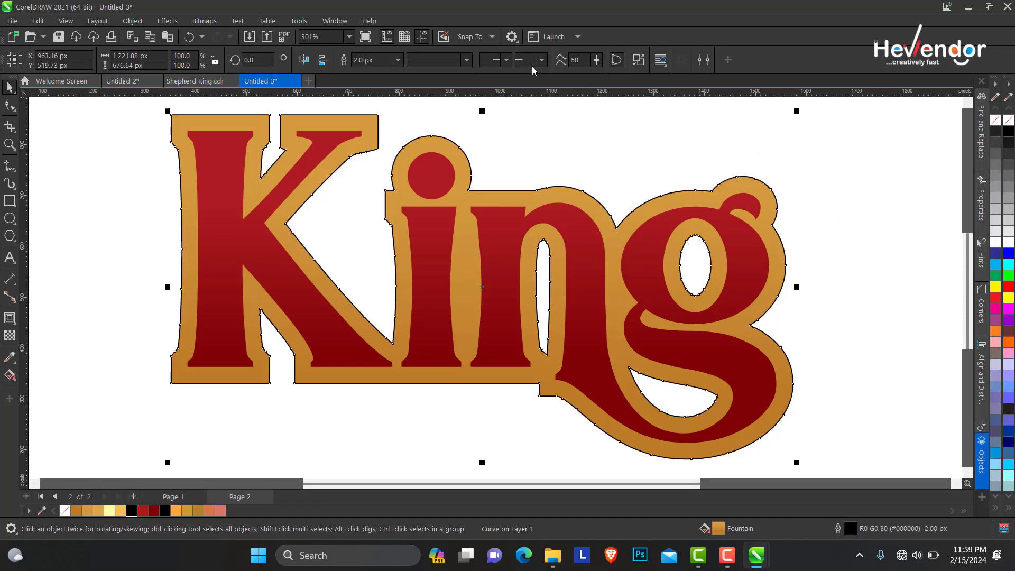
{"action": "left_click", "coordinate": [398, 61]}
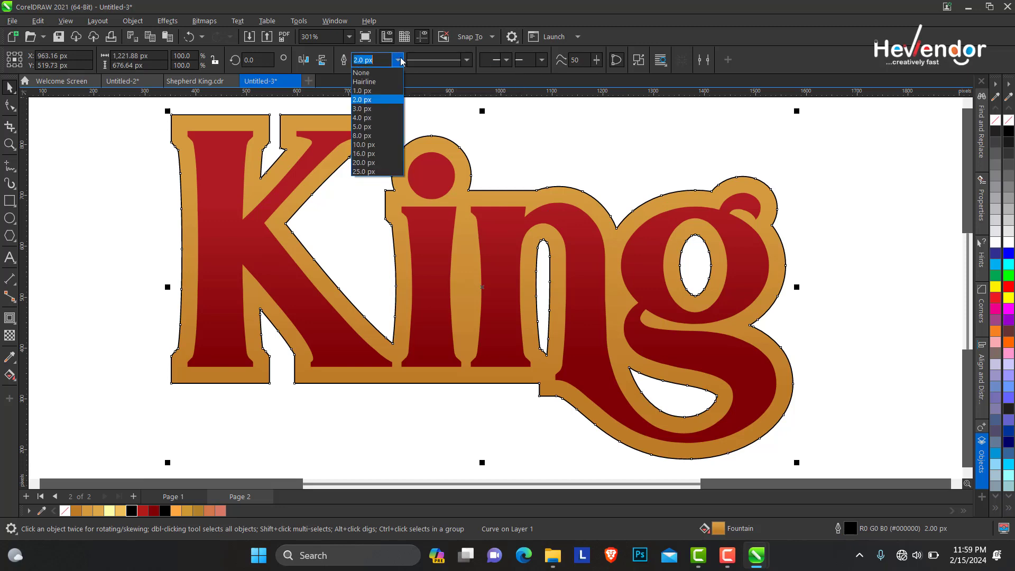
{"action": "left_click", "coordinate": [381, 122]}
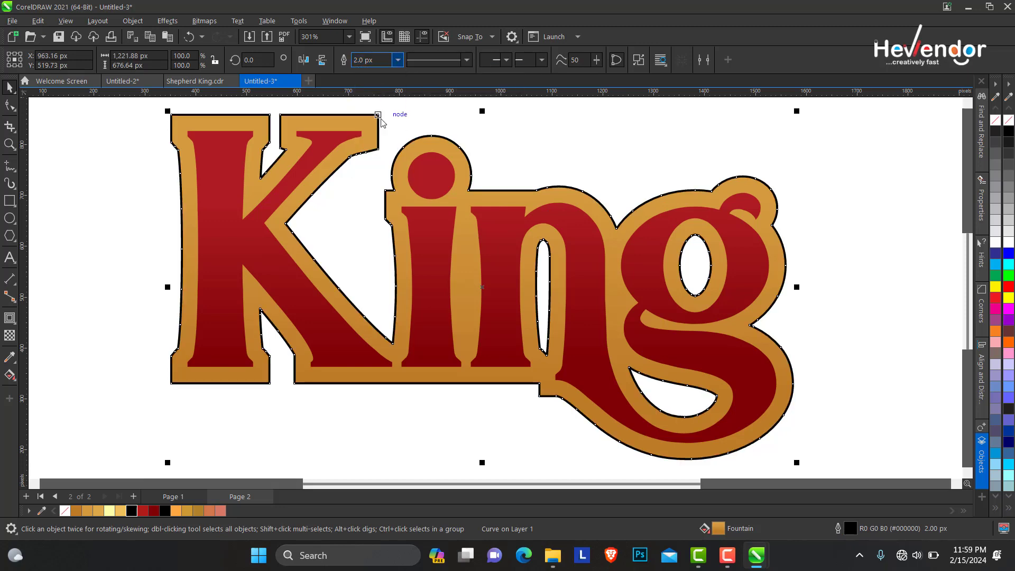
{"action": "type", "text": "4"}
{"action": "left_click", "coordinate": [396, 63]}
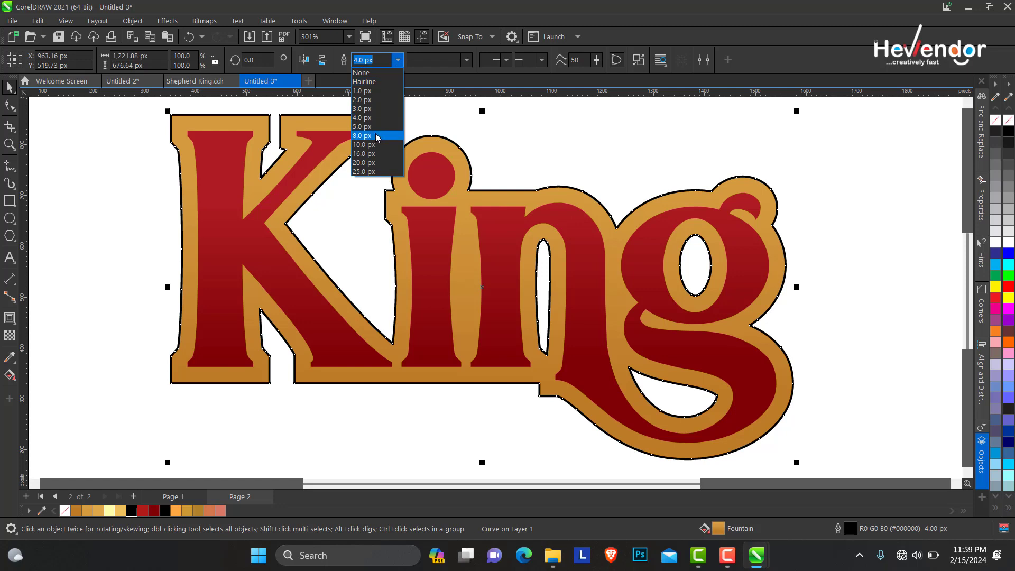
{"action": "left_click", "coordinate": [378, 132]}
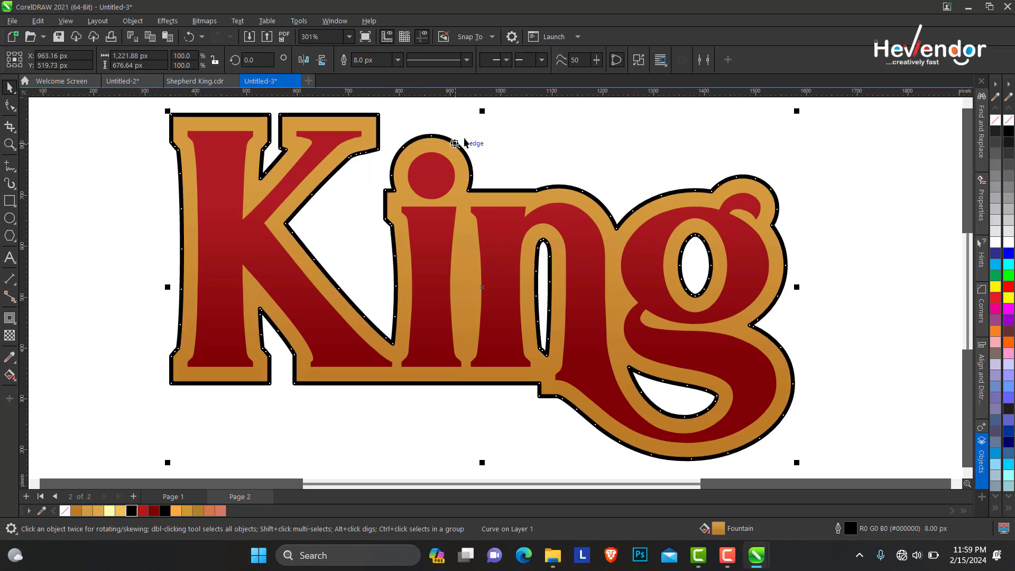
{"action": "mouse_move", "coordinate": [450, 140]}
{"action": "left_mouse_down"}
{"action": "mouse_move", "coordinate": [467, 124]}
{"action": "mouse_move", "coordinate": [315, 160]}
{"action": "mouse_move", "coordinate": [459, 142]}
{"action": "left_mouse_up"}
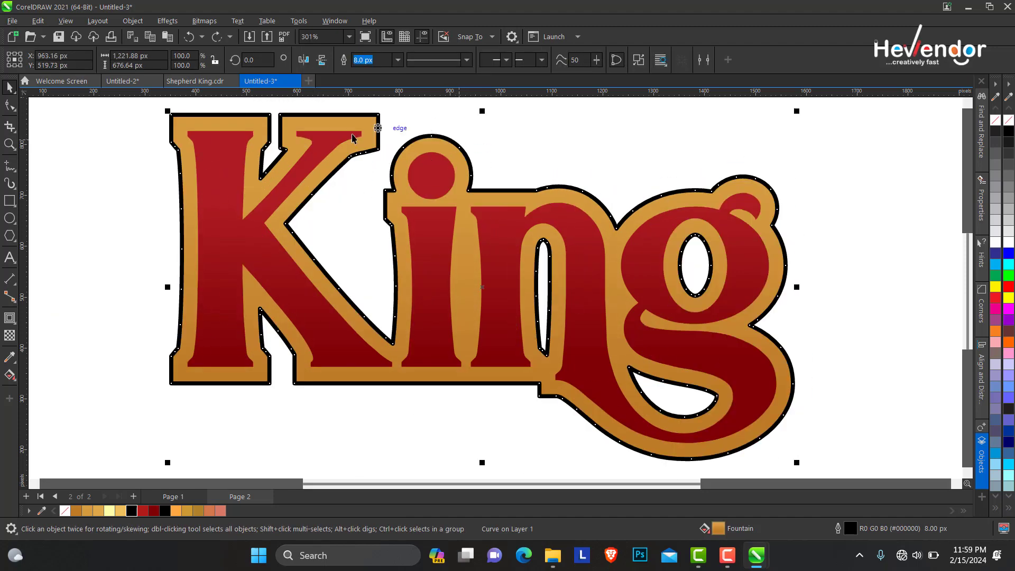
Step: Convert the backing shape's outline to an object with Ctrl+Shift+Q and fill it darker gold
{"action": "right_click", "coordinate": [437, 138]}
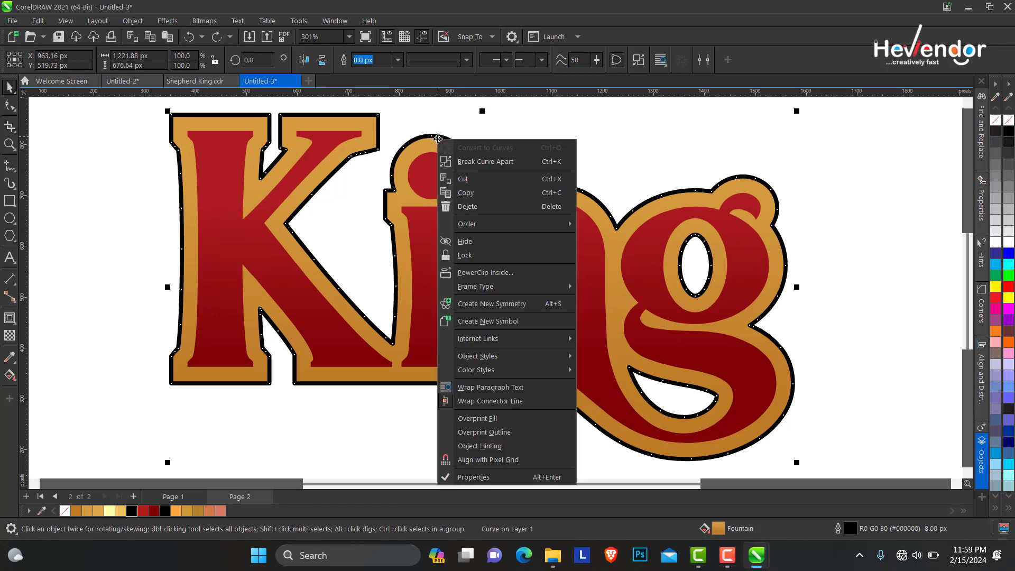
{"action": "left_click", "coordinate": [399, 122]}
{"action": "left_click", "coordinate": [438, 136]}
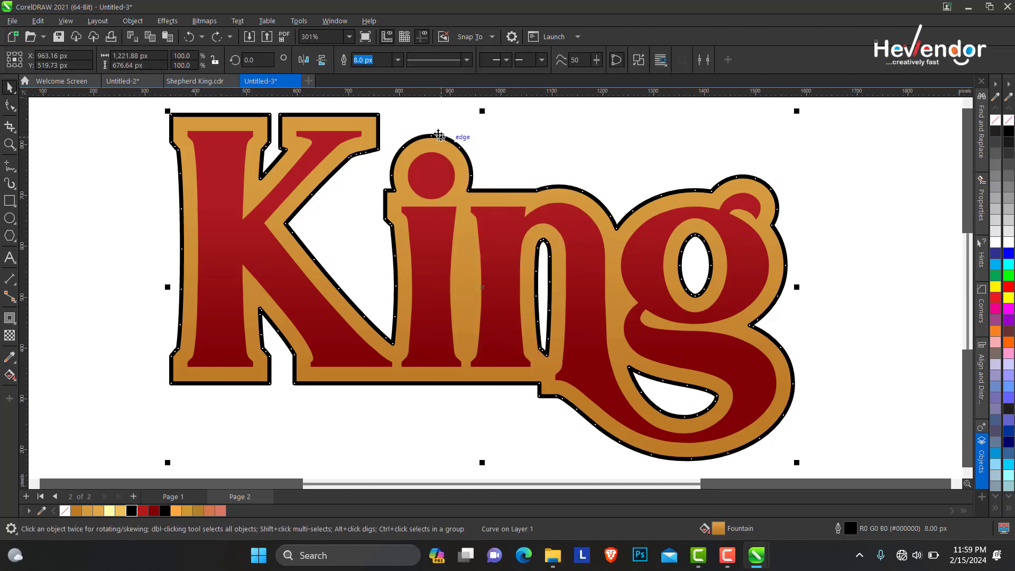
{"action": "key", "text": "ctrl+shift+q"}
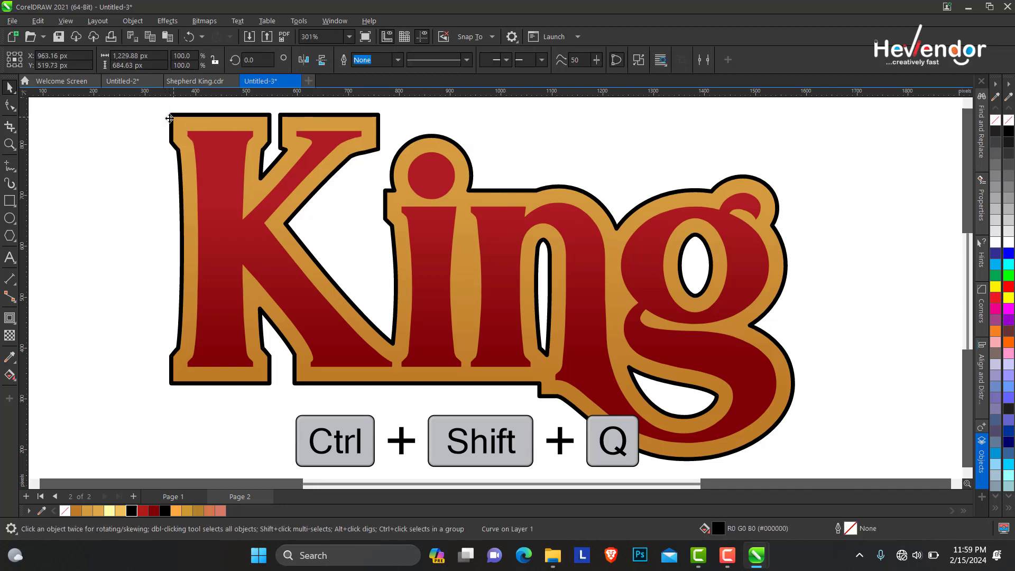
{"action": "mouse_move", "coordinate": [170, 125]}
{"action": "left_mouse_down"}
{"action": "mouse_move", "coordinate": [148, 144]}
{"action": "mouse_move", "coordinate": [167, 148]}
{"action": "left_mouse_up"}
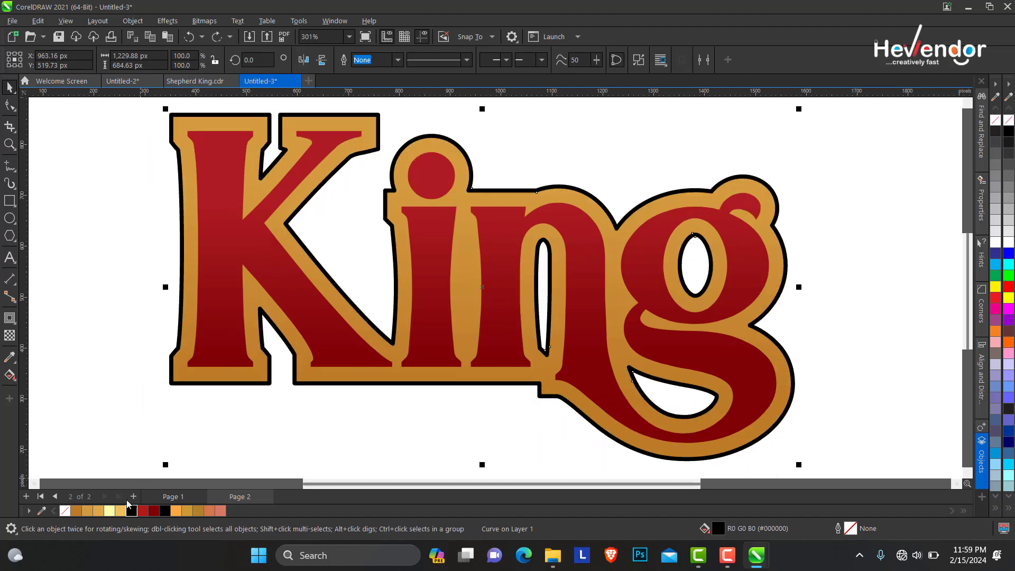
{"action": "left_click", "coordinate": [86, 511]}
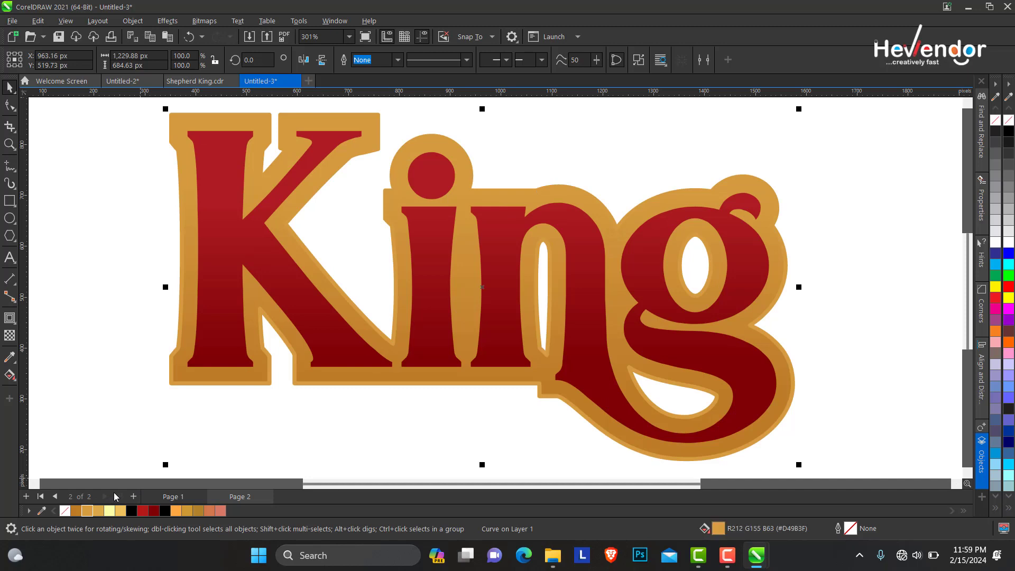
{"action": "left_click", "coordinate": [73, 510]}
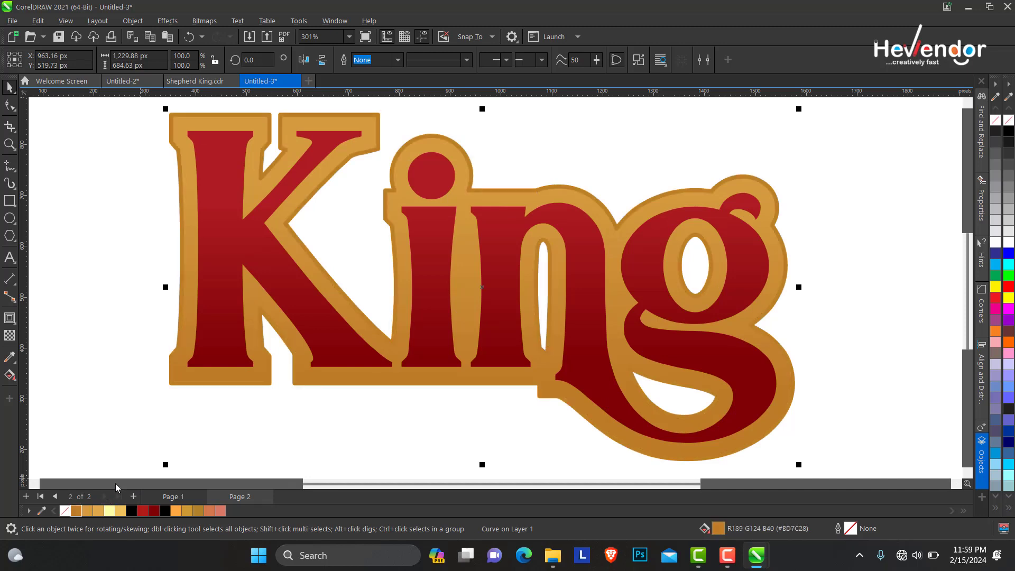
Step: Drag a diagonal fountain fill across the gold band, ending in gold #D49B3F
{"action": "left_click", "coordinate": [9, 376]}
{"action": "left_click_drag", "start_coordinate": [168, 384], "coordinate": [587, 146]}
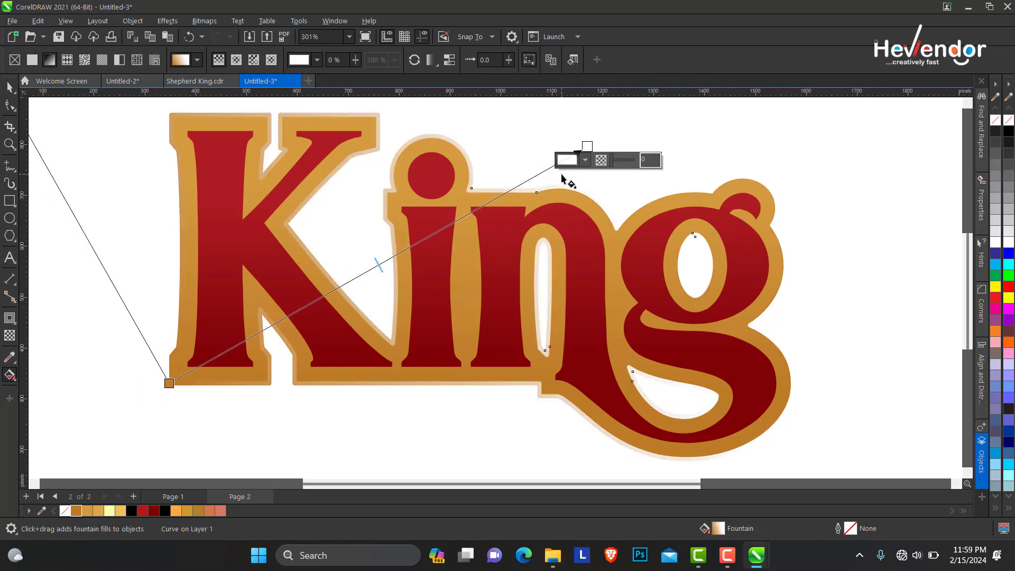
{"action": "left_click", "coordinate": [586, 162]}
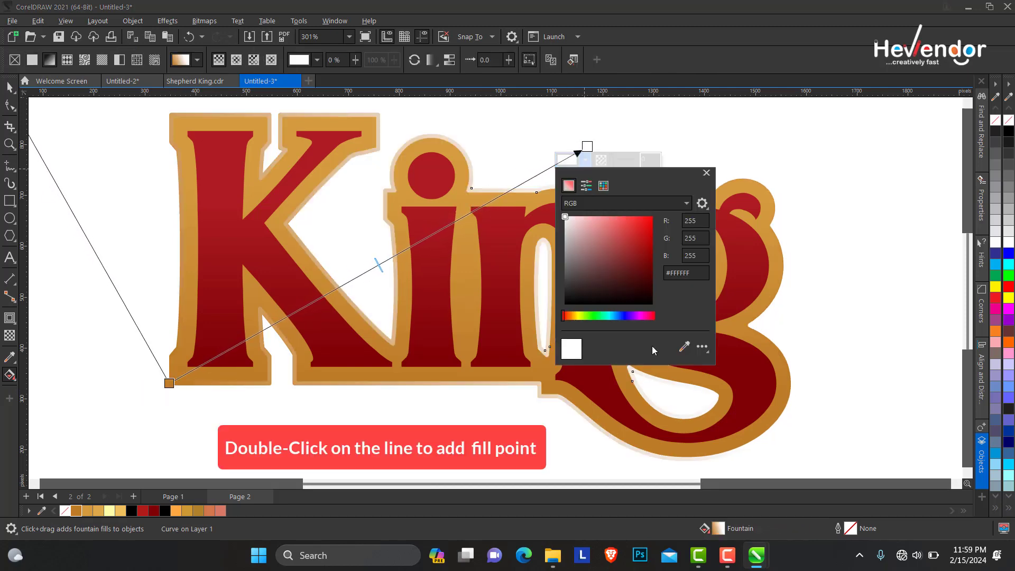
{"action": "left_click", "coordinate": [684, 346]}
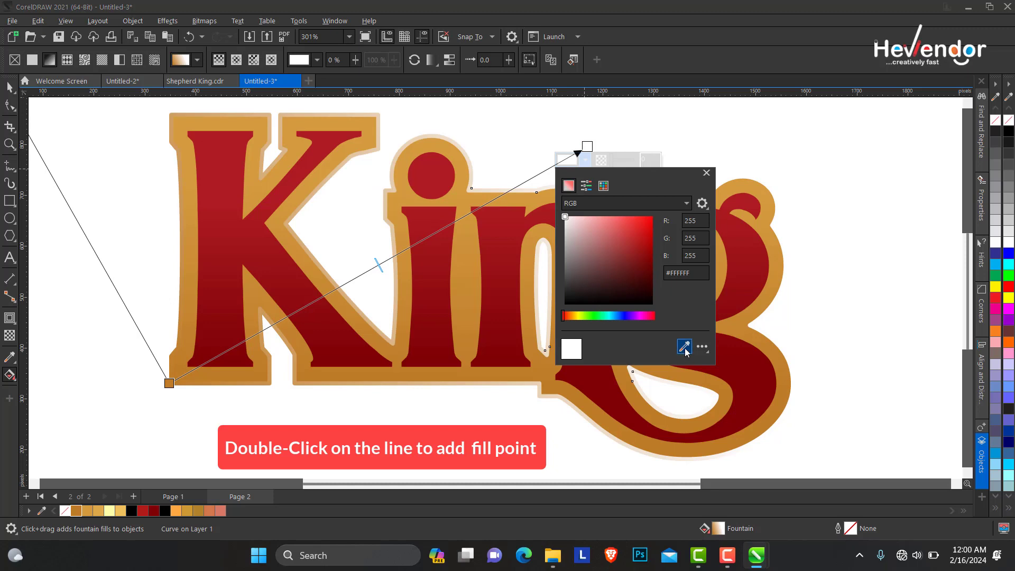
{"action": "left_click", "coordinate": [93, 507]}
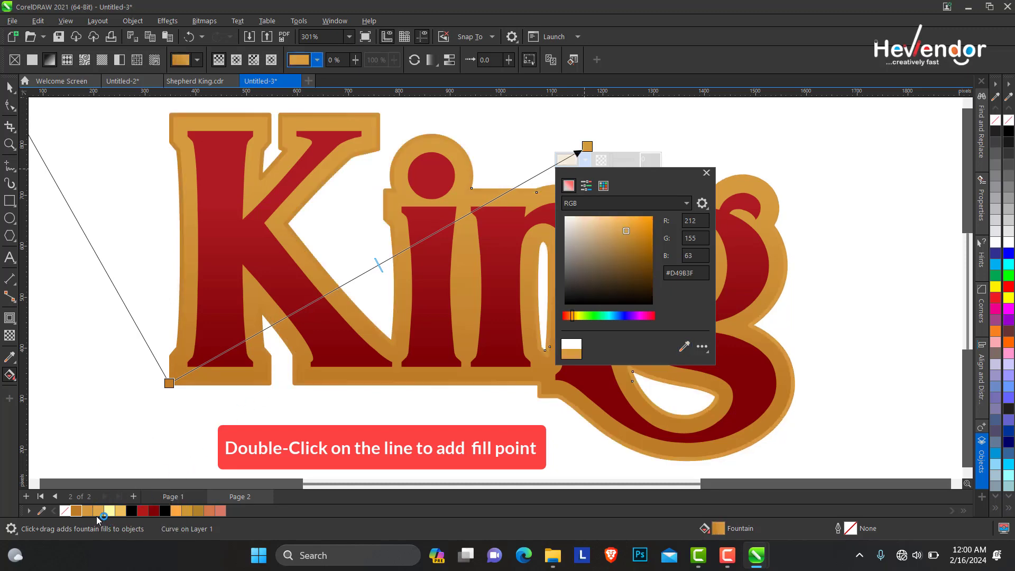
{"action": "key", "text": "Escape"}
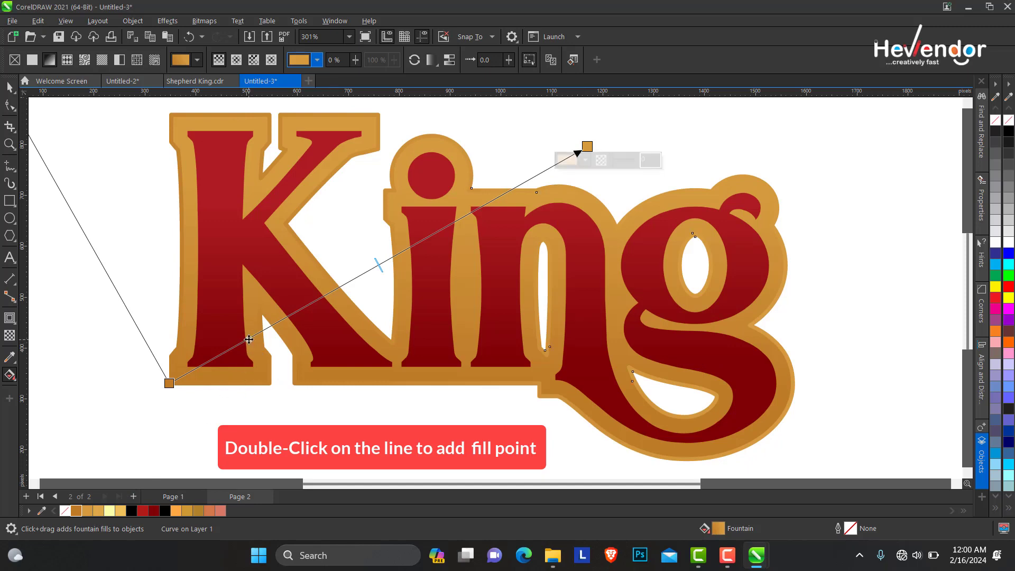
Step: Add seven colour stops along the gold band's gradient line
{"action": "double_click", "coordinate": [248, 339]}
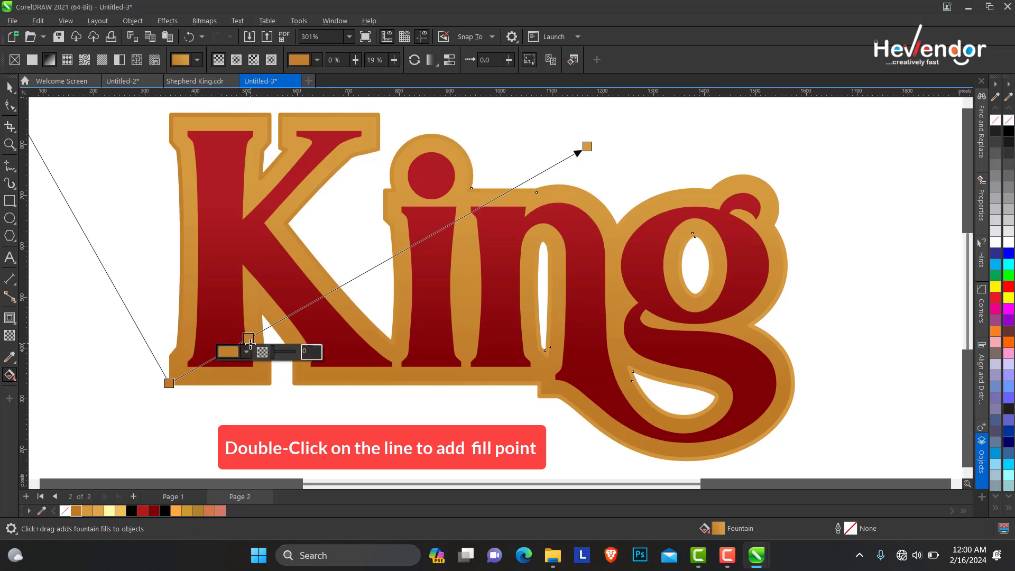
{"action": "double_click", "coordinate": [298, 311]}
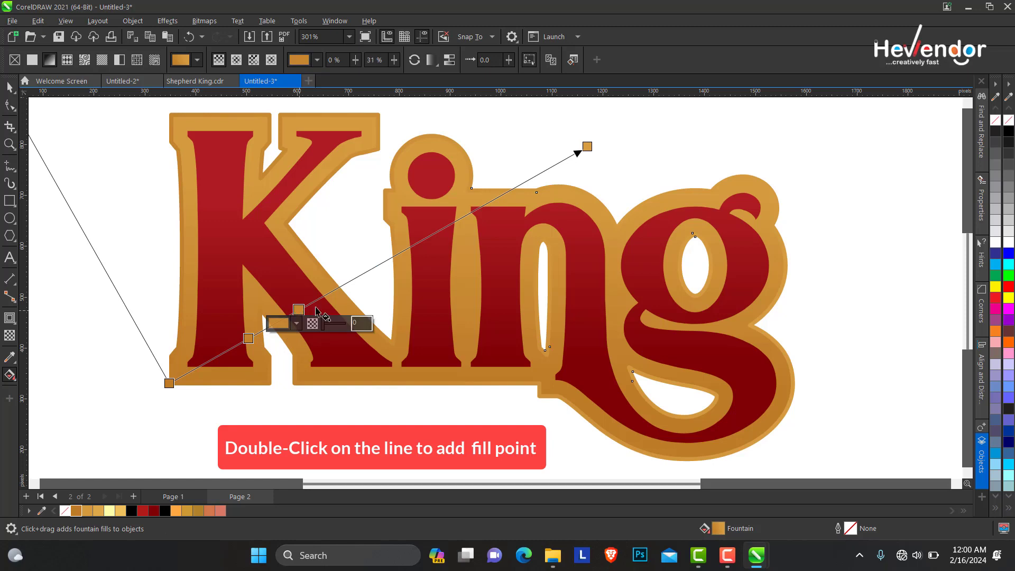
{"action": "double_click", "coordinate": [349, 281]}
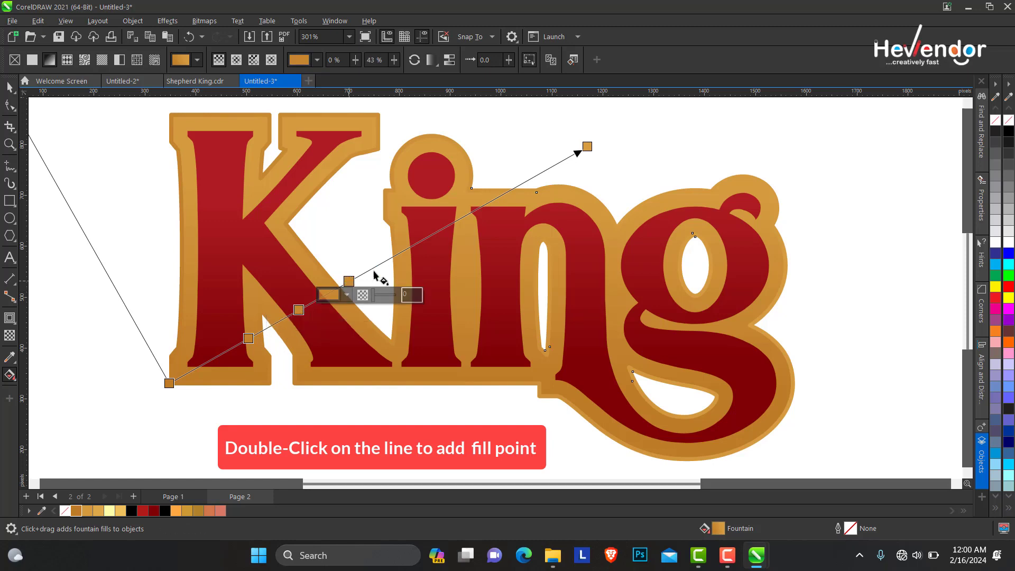
{"action": "double_click", "coordinate": [404, 250]}
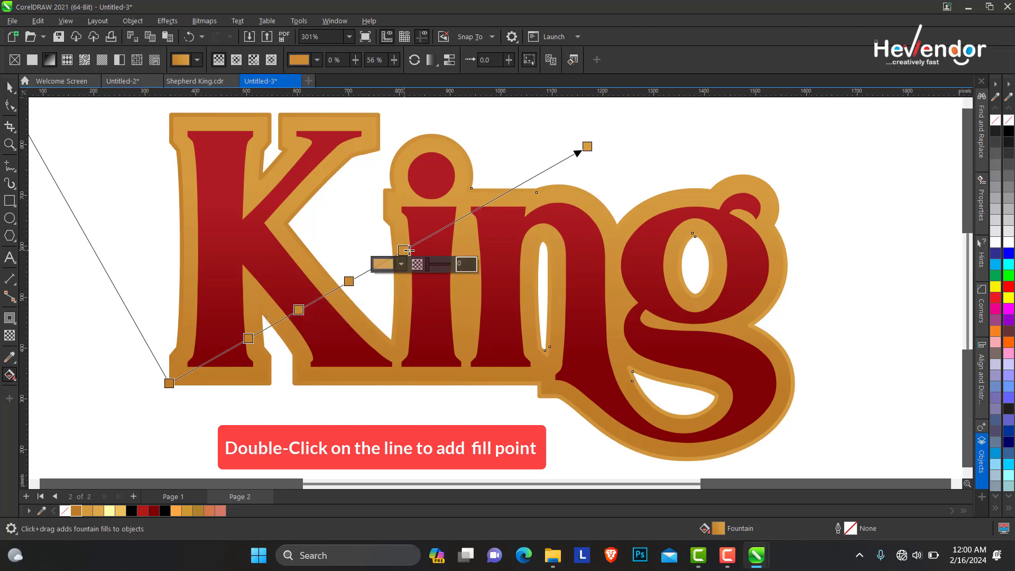
{"action": "double_click", "coordinate": [452, 223]}
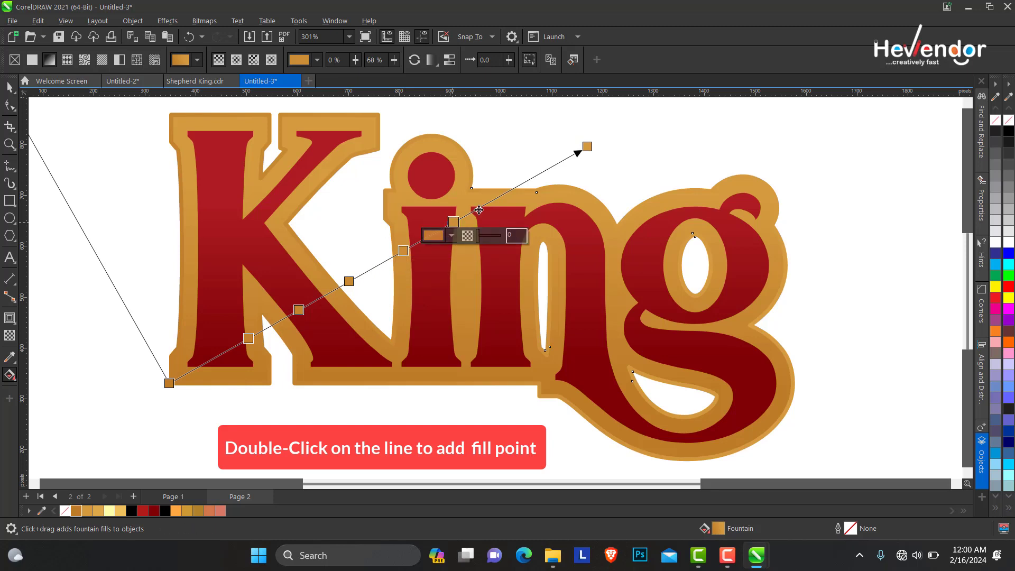
{"action": "double_click", "coordinate": [499, 197]}
{"action": "double_click", "coordinate": [528, 180]}
Step: Make the lowest added stop pale yellow and slide it slightly up the gradient
{"action": "left_click", "coordinate": [248, 339]}
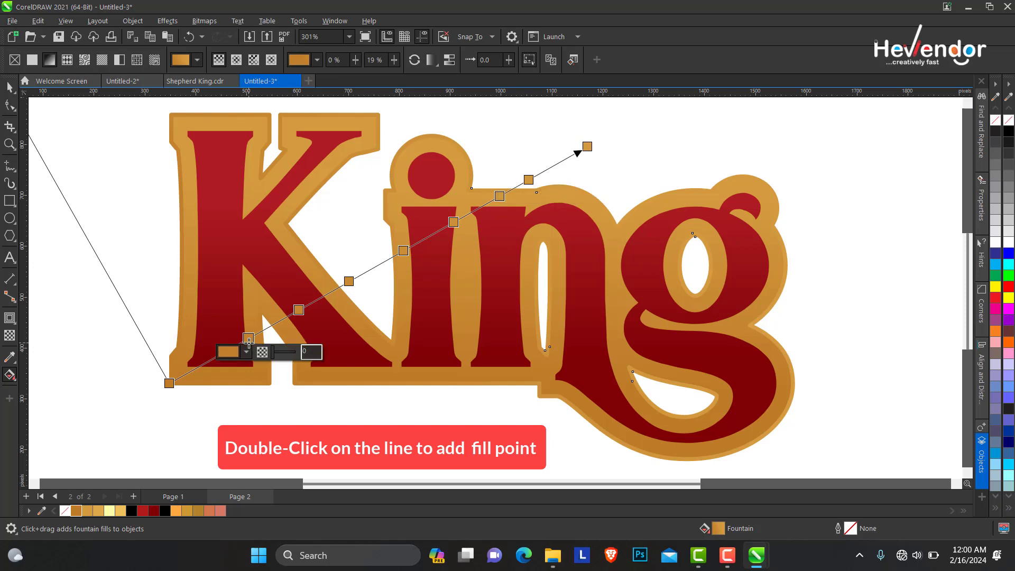
{"action": "left_click", "coordinate": [246, 352]}
{"action": "left_click", "coordinate": [345, 325]}
{"action": "left_click", "coordinate": [110, 510]}
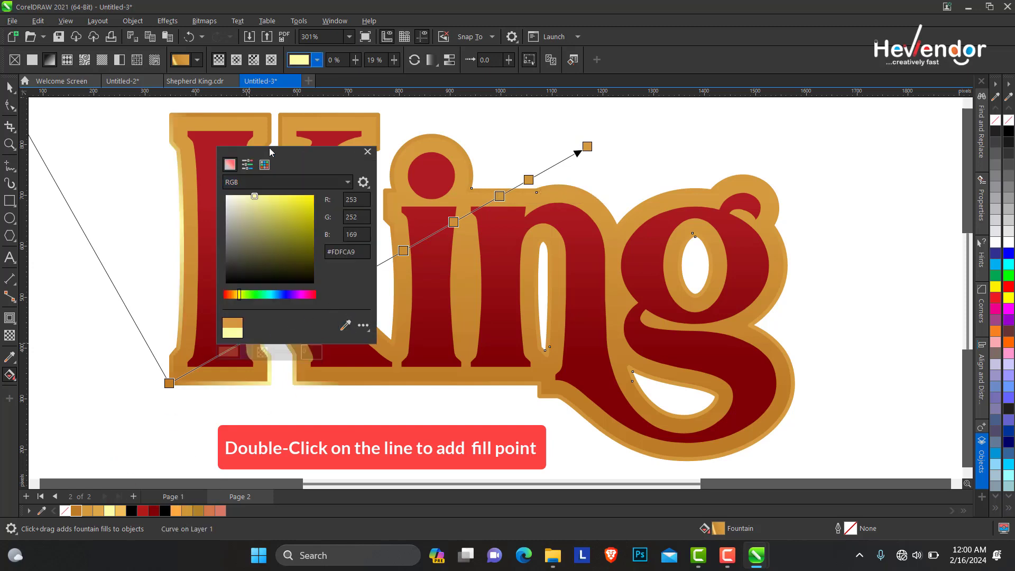
{"action": "left_click_drag", "start_coordinate": [287, 153], "coordinate": [619, 214]}
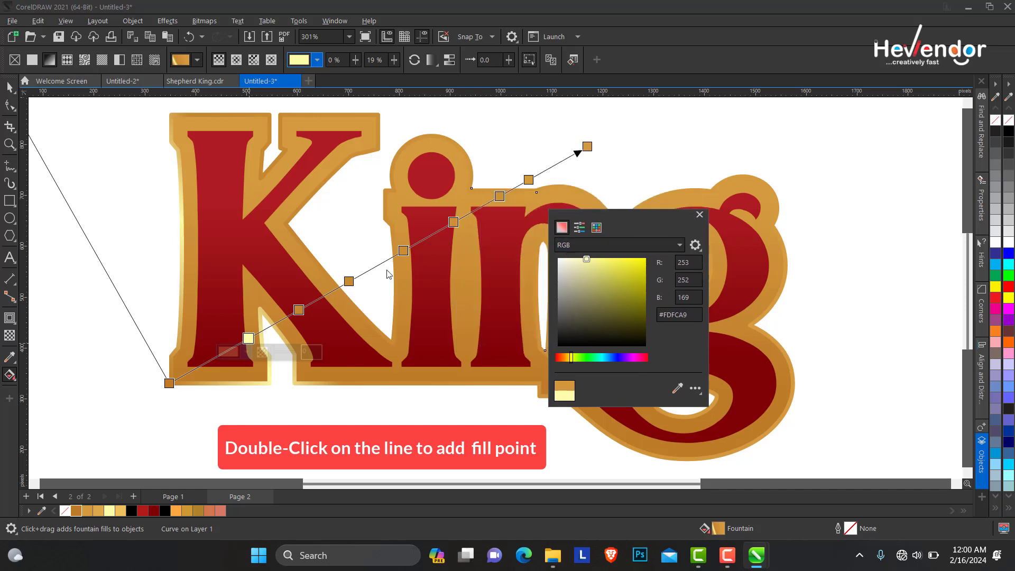
{"action": "left_click", "coordinate": [248, 339]}
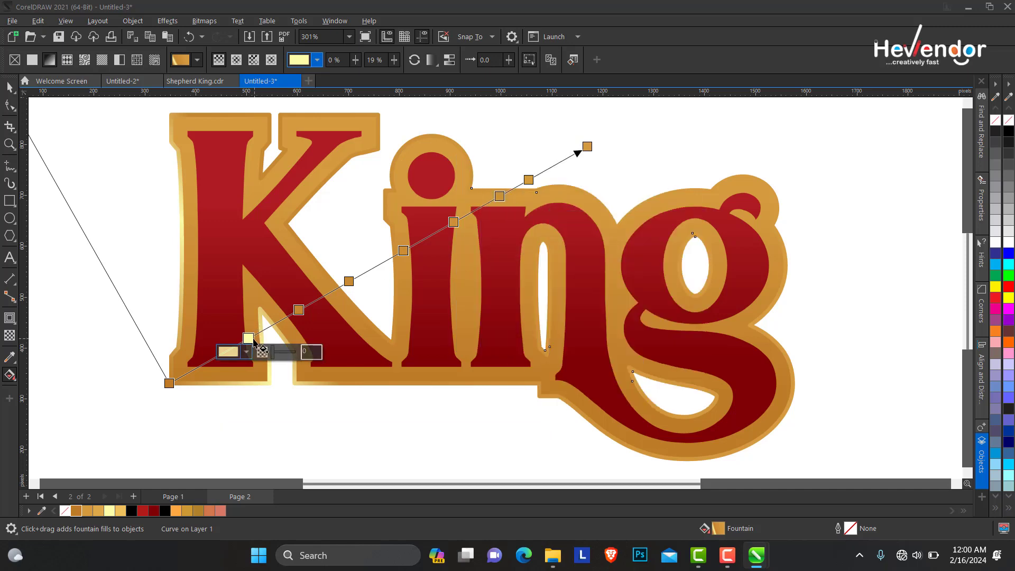
{"action": "left_click_drag", "start_coordinate": [248, 338], "coordinate": [260, 331]}
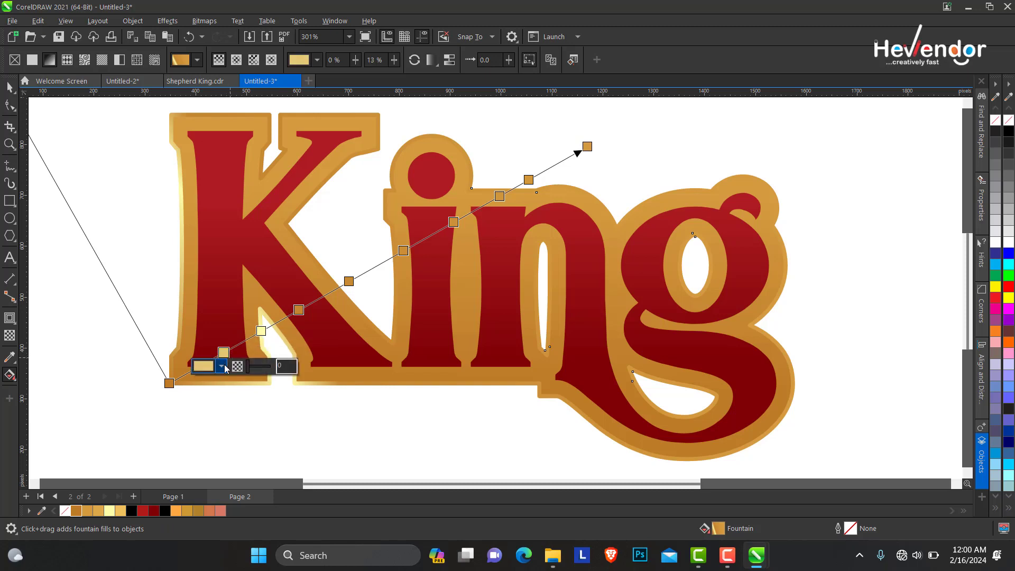
Step: Recolour the bottom stop darker orange-gold, then a warmer gold
{"action": "left_click", "coordinate": [220, 366]}
{"action": "left_click", "coordinate": [320, 340]}
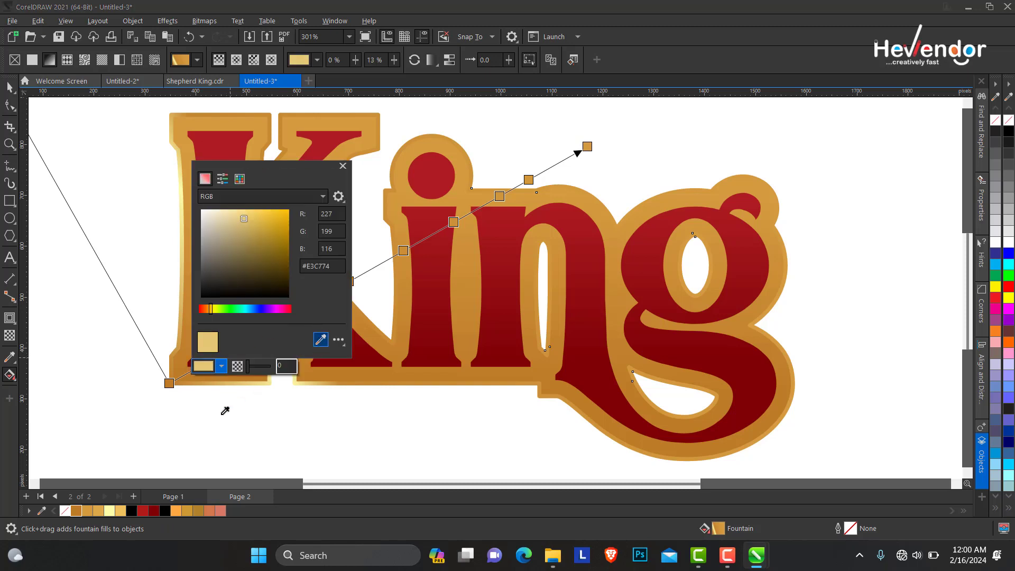
{"action": "left_click", "coordinate": [79, 505]}
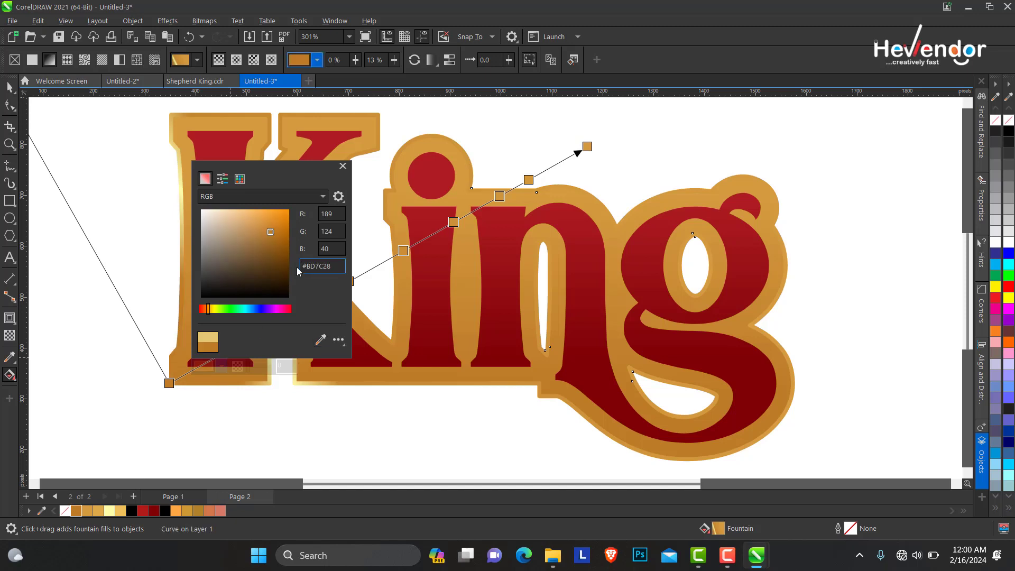
{"action": "left_click_drag", "start_coordinate": [282, 175], "coordinate": [452, 163]}
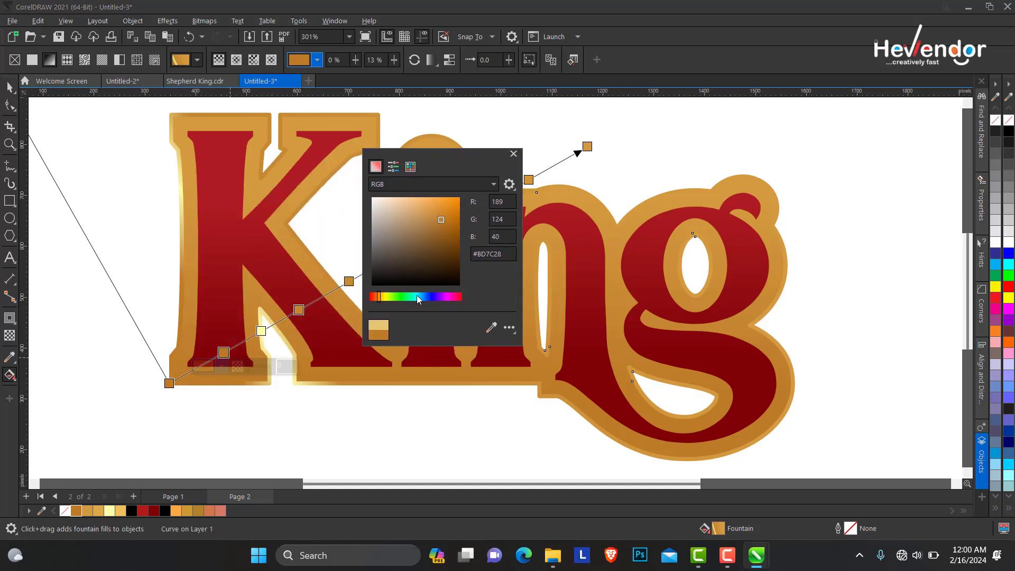
{"action": "left_click", "coordinate": [489, 330]}
{"action": "left_click", "coordinate": [89, 511]}
Step: Turn the middle and upper colour stops pale yellow
{"action": "left_click", "coordinate": [372, 274]}
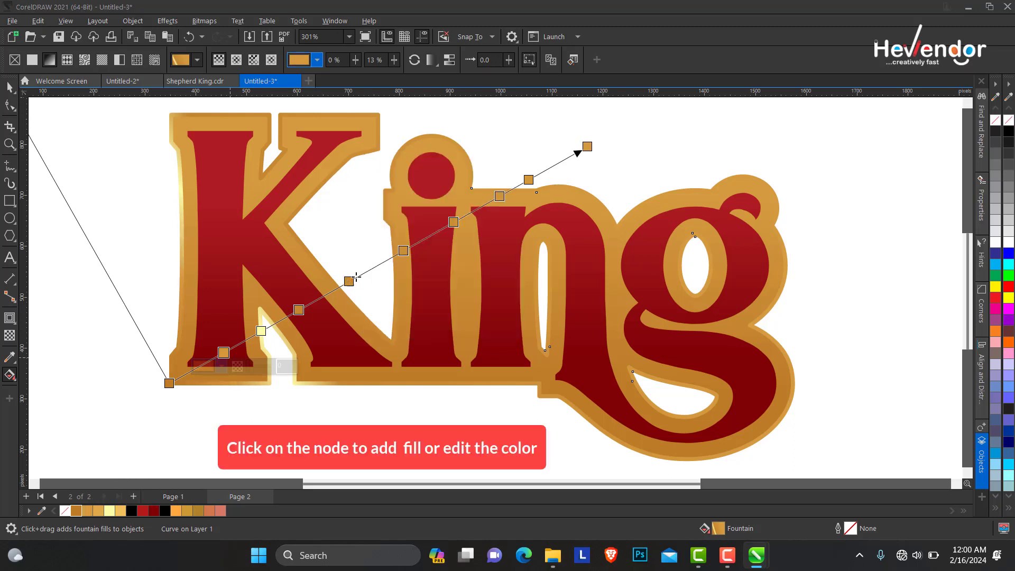
{"action": "left_click", "coordinate": [403, 250]}
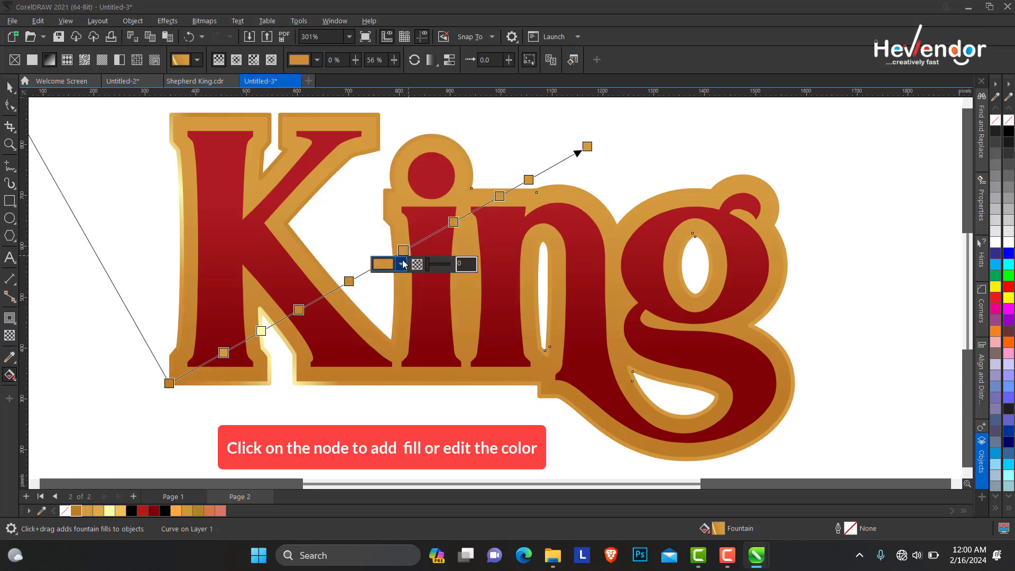
{"action": "left_click", "coordinate": [403, 264]}
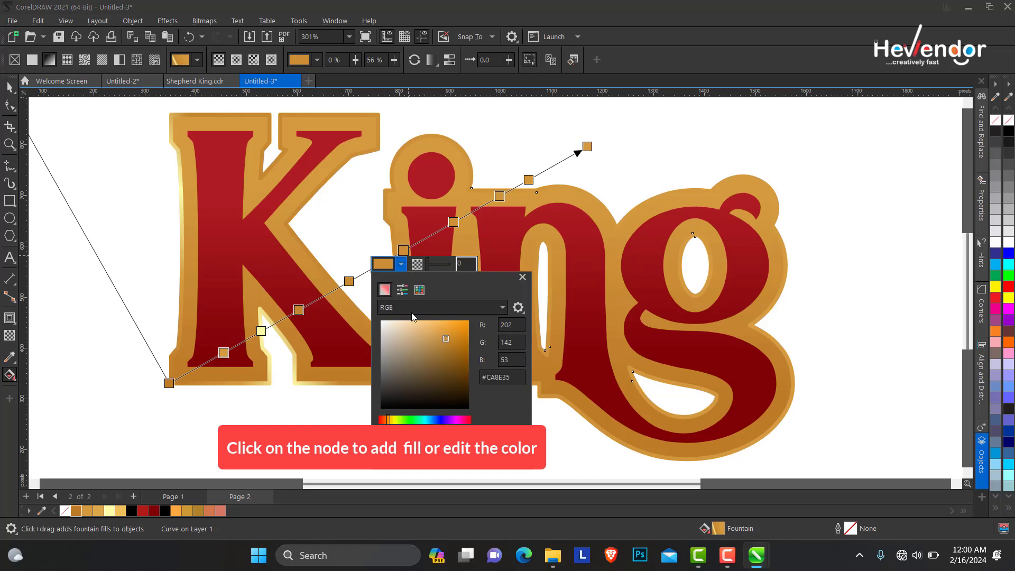
{"action": "left_click", "coordinate": [107, 513]}
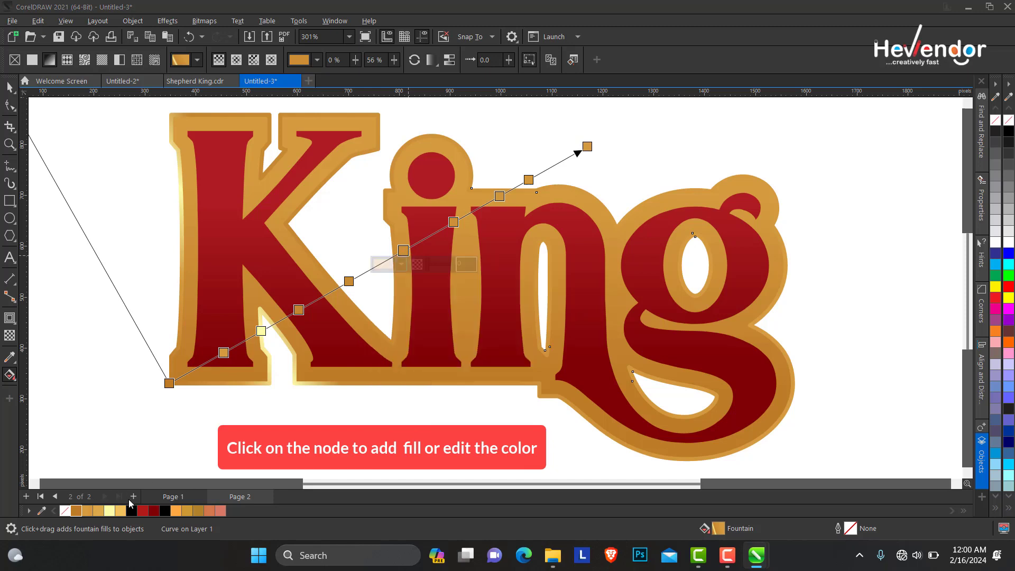
{"action": "left_click", "coordinate": [401, 264]}
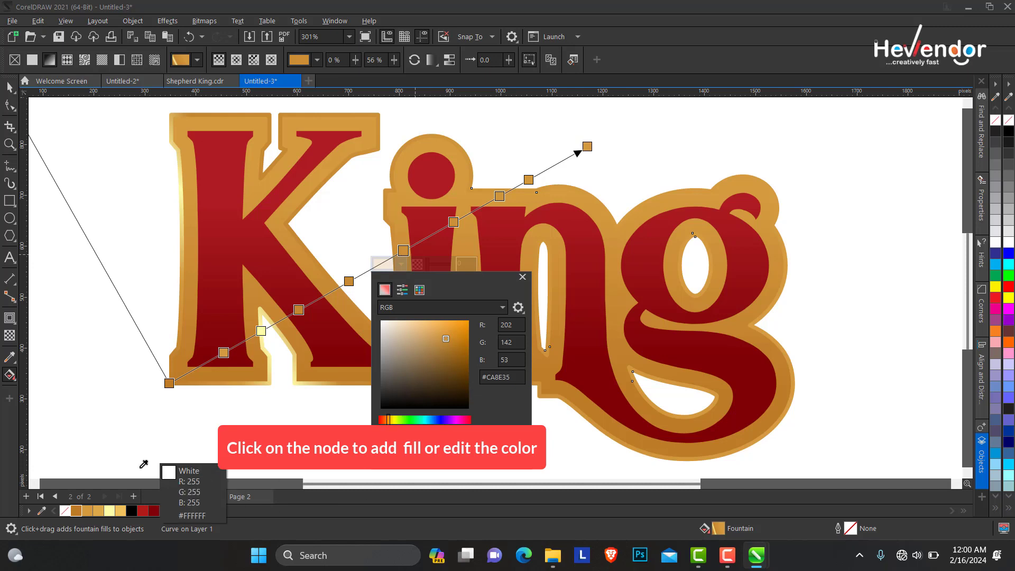
{"action": "left_click", "coordinate": [110, 511]}
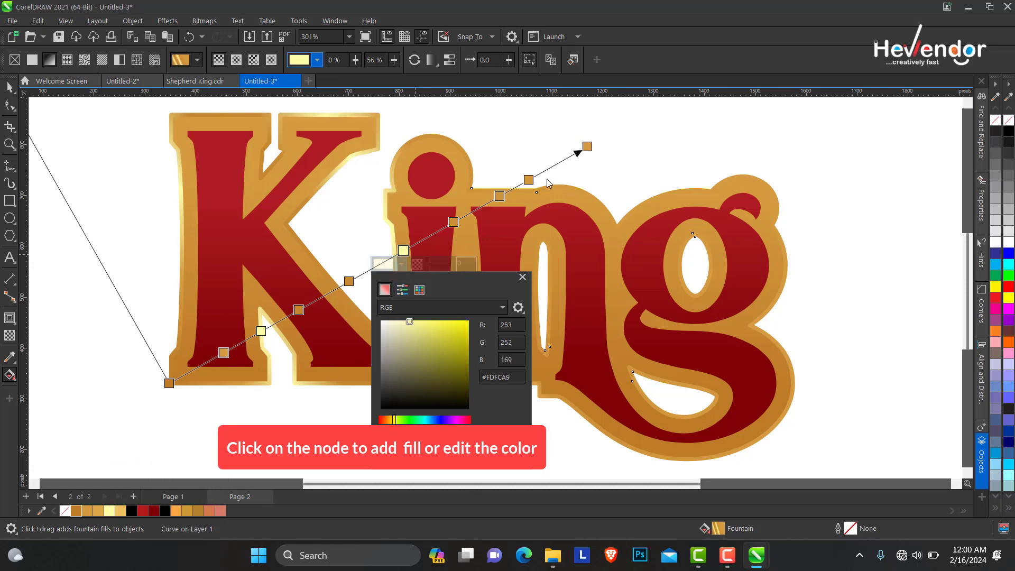
{"action": "left_click", "coordinate": [499, 196]}
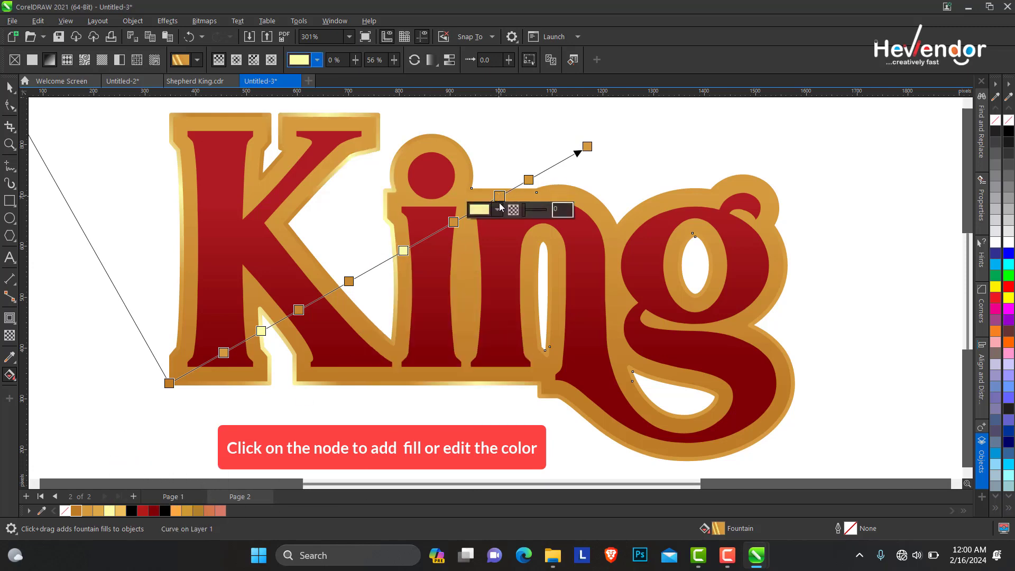
{"action": "left_click", "coordinate": [498, 210]}
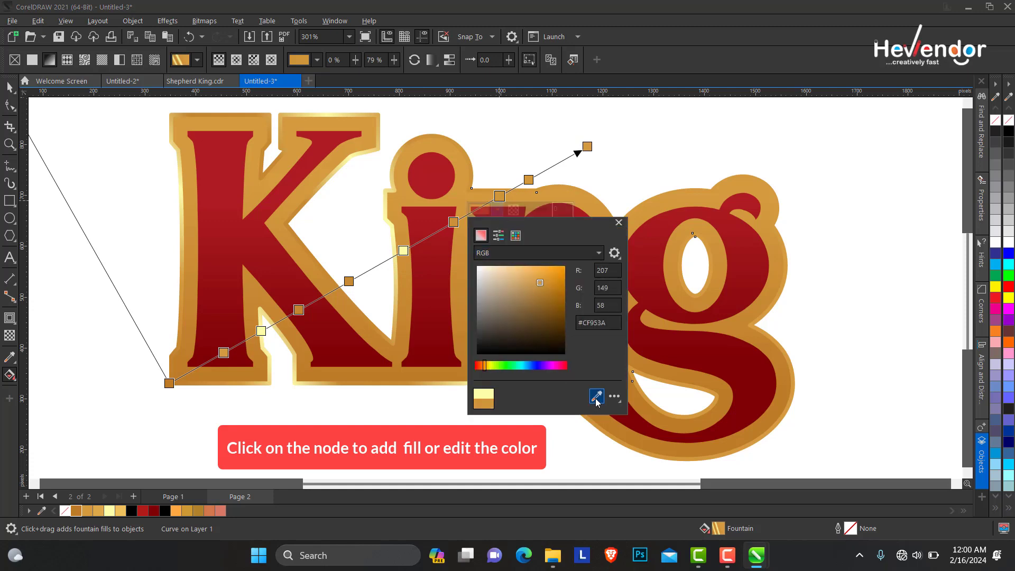
{"action": "left_click", "coordinate": [110, 512]}
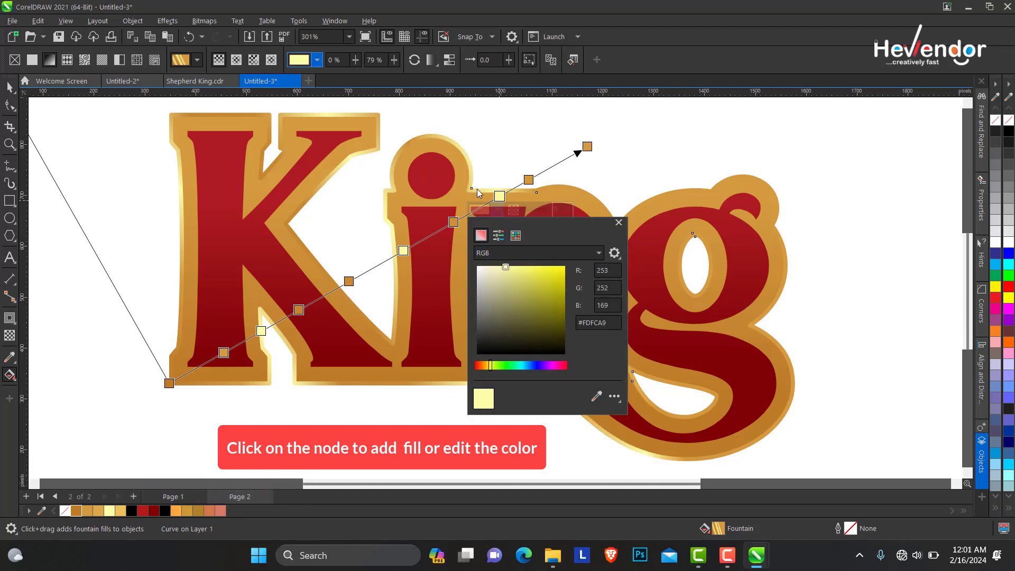
Step: Extend the gradient to the right and respace the stops into even bands, adding a gold stop
{"action": "left_click_drag", "start_coordinate": [531, 182], "coordinate": [541, 172]}
{"action": "left_click_drag", "start_coordinate": [588, 147], "coordinate": [691, 135]}
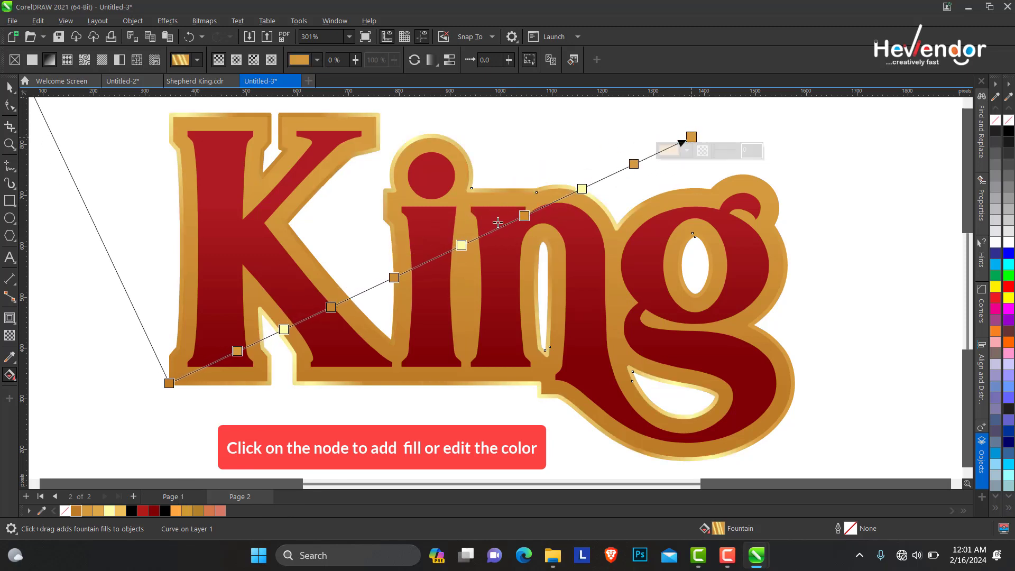
{"action": "left_click_drag", "start_coordinate": [394, 278], "coordinate": [373, 286]}
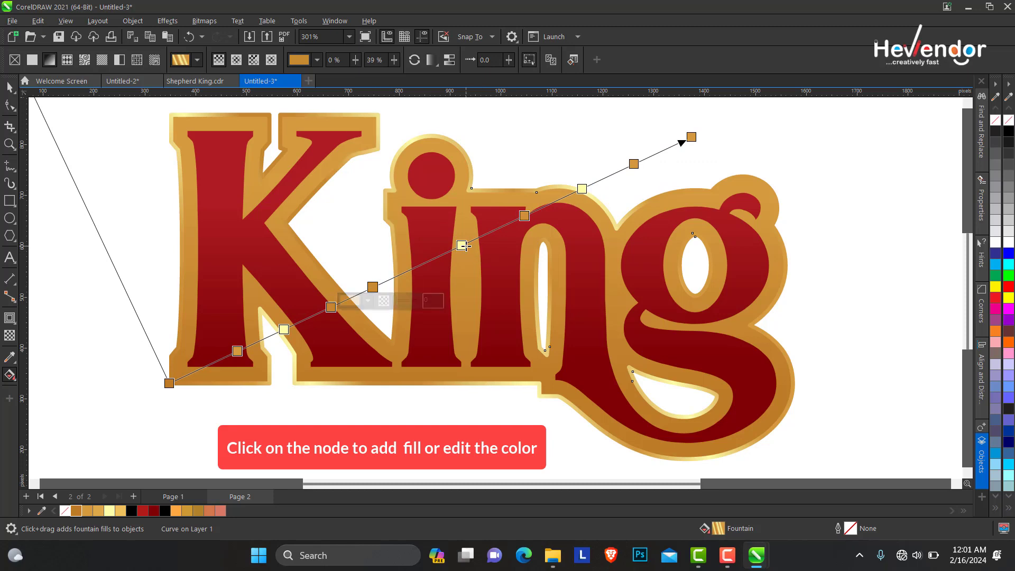
{"action": "left_click_drag", "start_coordinate": [461, 245], "coordinate": [424, 264]}
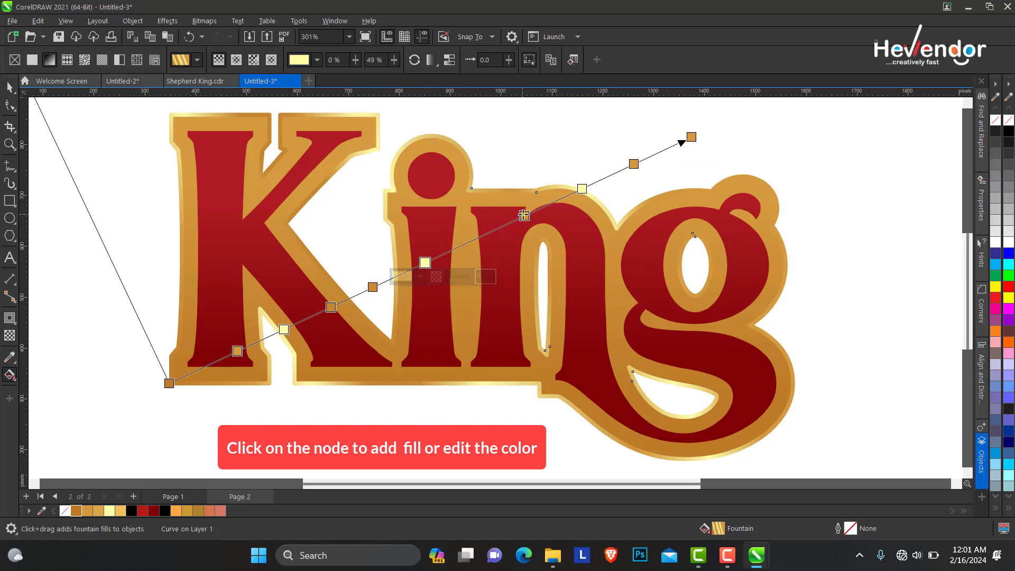
{"action": "double_click", "coordinate": [497, 228]}
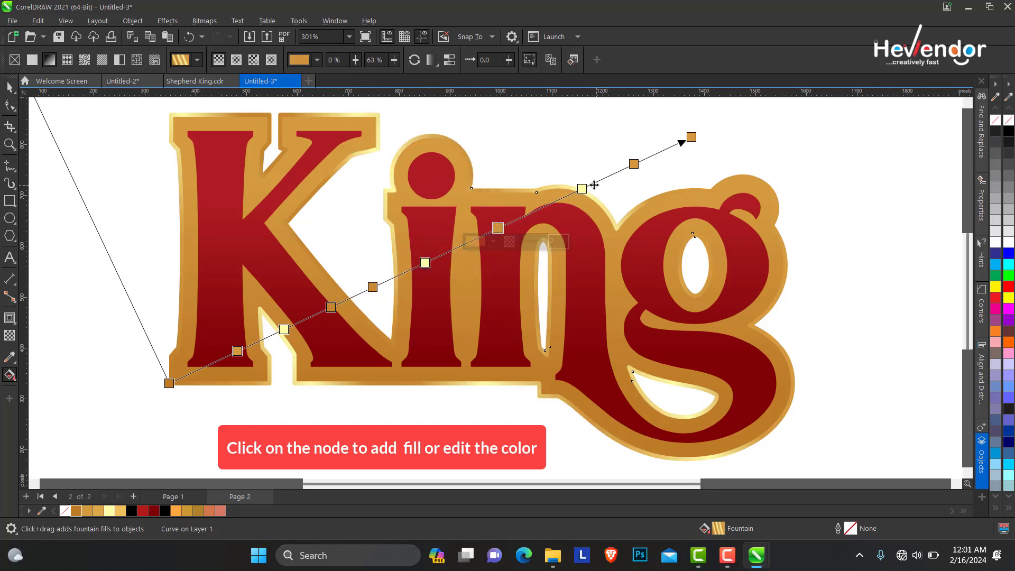
{"action": "left_click_drag", "start_coordinate": [582, 188], "coordinate": [551, 205]}
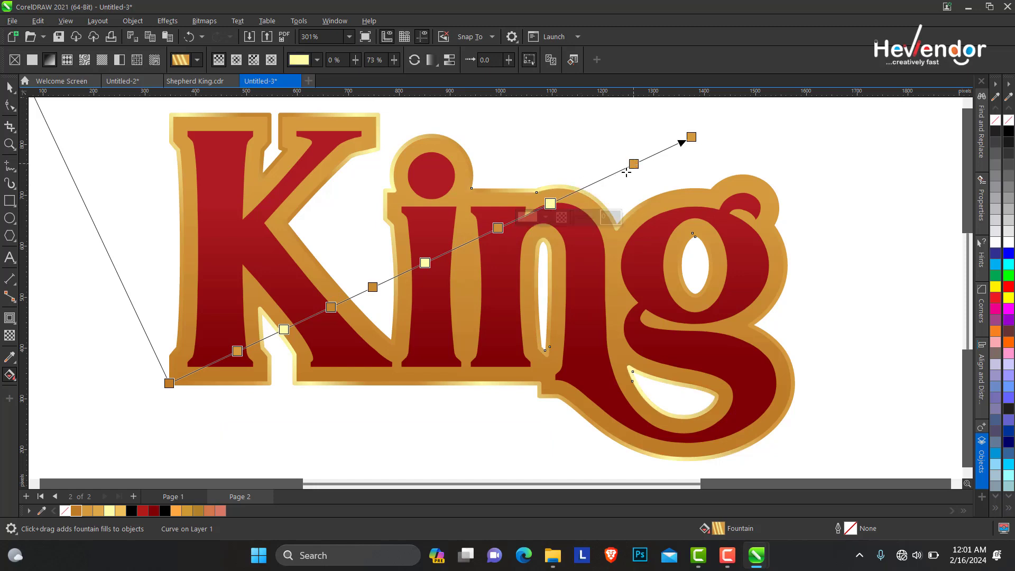
{"action": "left_click_drag", "start_coordinate": [628, 166], "coordinate": [603, 179]}
Step: Add a pale-yellow colour stop near the gradient's end
{"action": "double_click", "coordinate": [660, 151]}
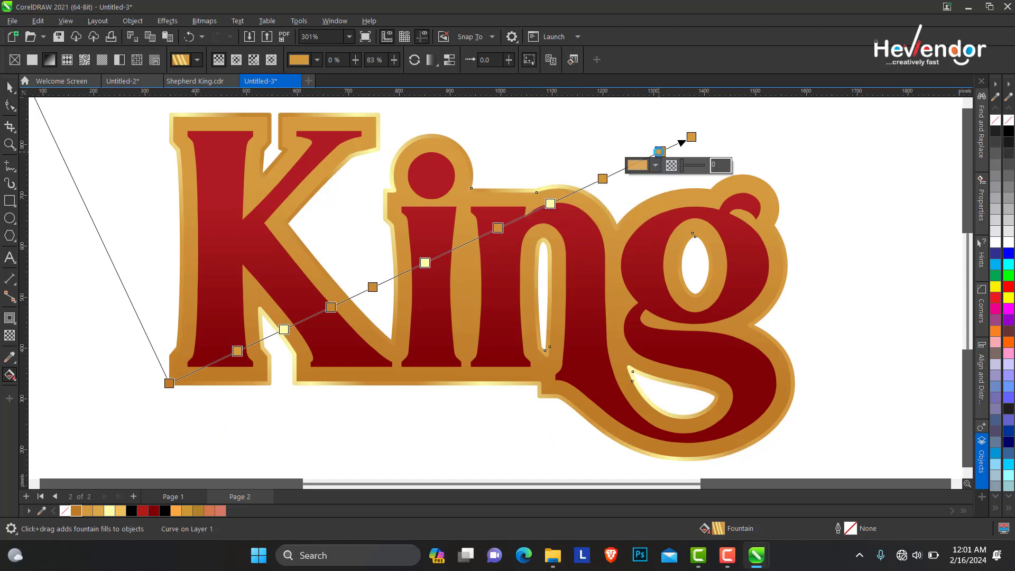
{"action": "left_click", "coordinate": [655, 165]}
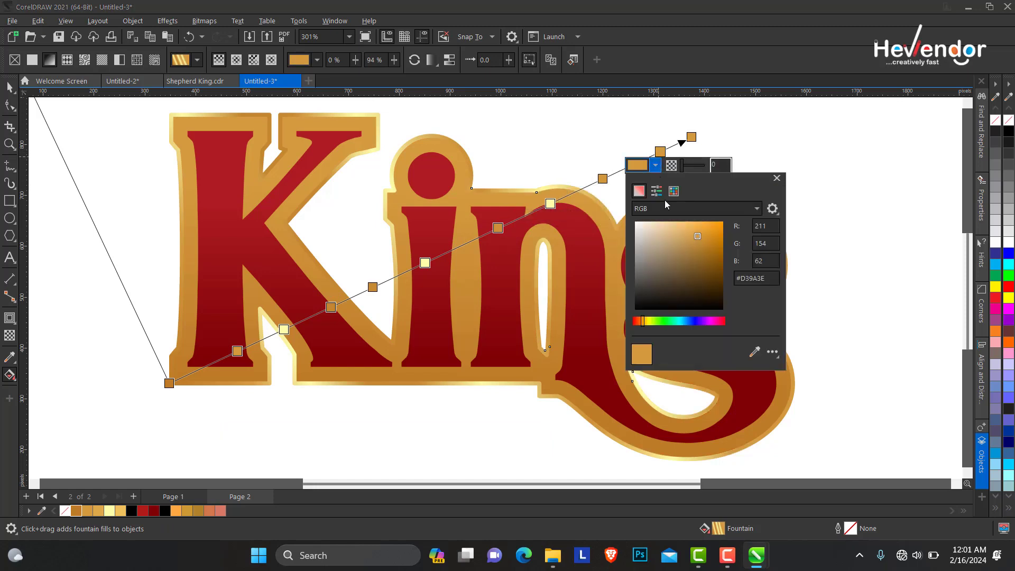
{"action": "left_click", "coordinate": [754, 351]}
{"action": "left_click", "coordinate": [111, 509]}
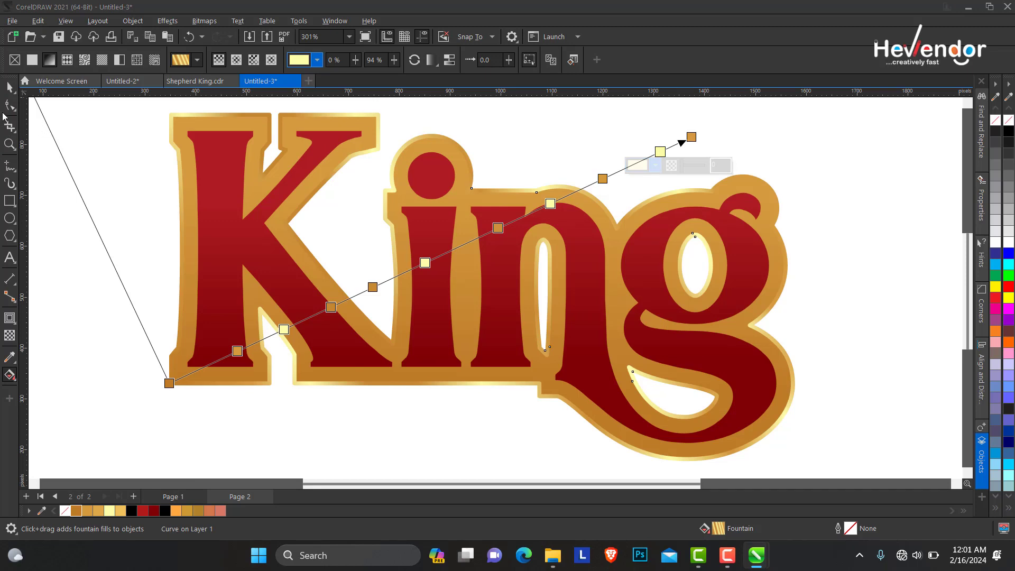
Step: Select the red King text and reposition it within the gold band
{"action": "left_click", "coordinate": [10, 88]}
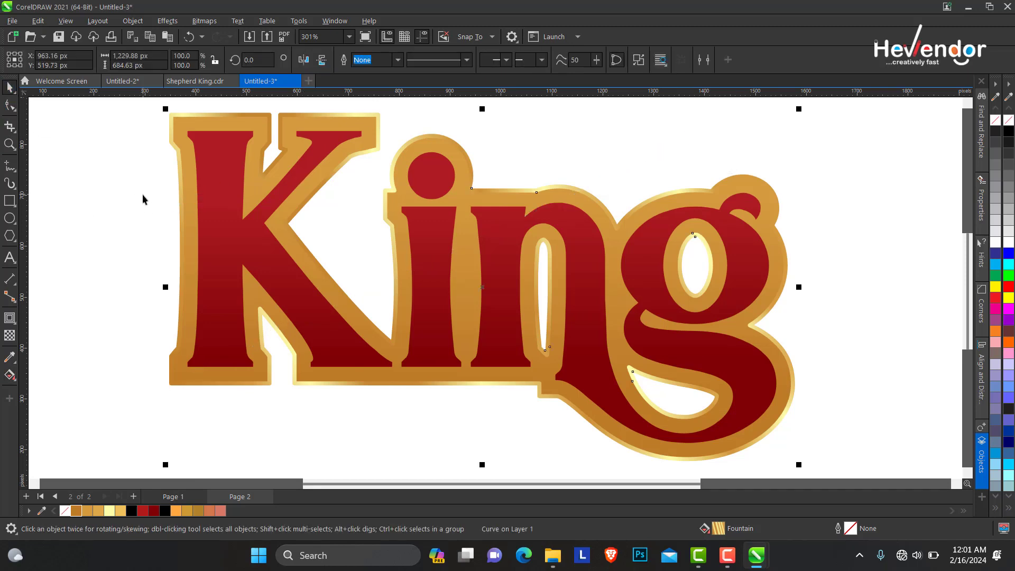
{"action": "left_click", "coordinate": [222, 221]}
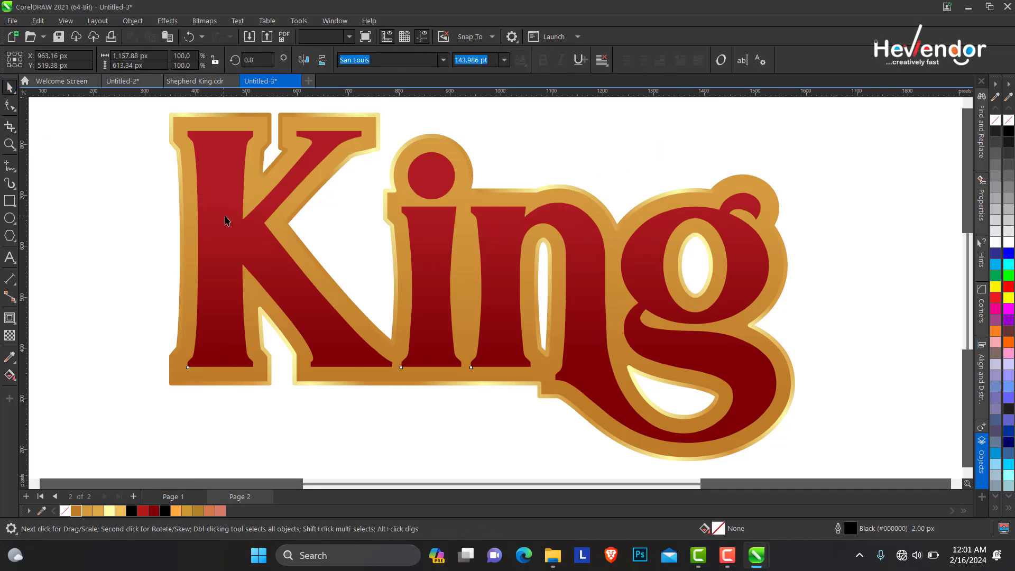
{"action": "left_click", "coordinate": [251, 228]}
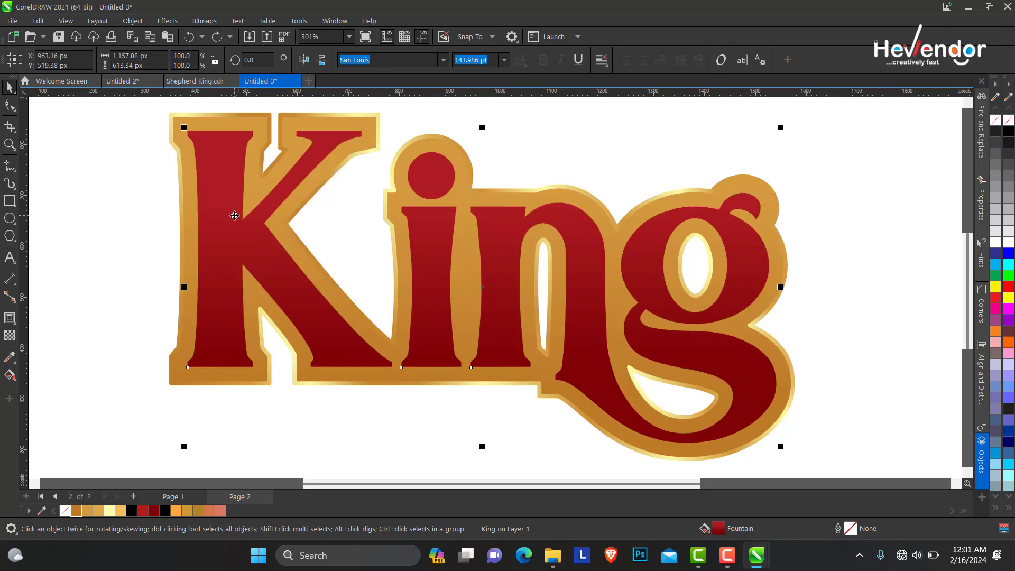
{"action": "left_click_drag", "start_coordinate": [226, 209], "coordinate": [304, 212]}
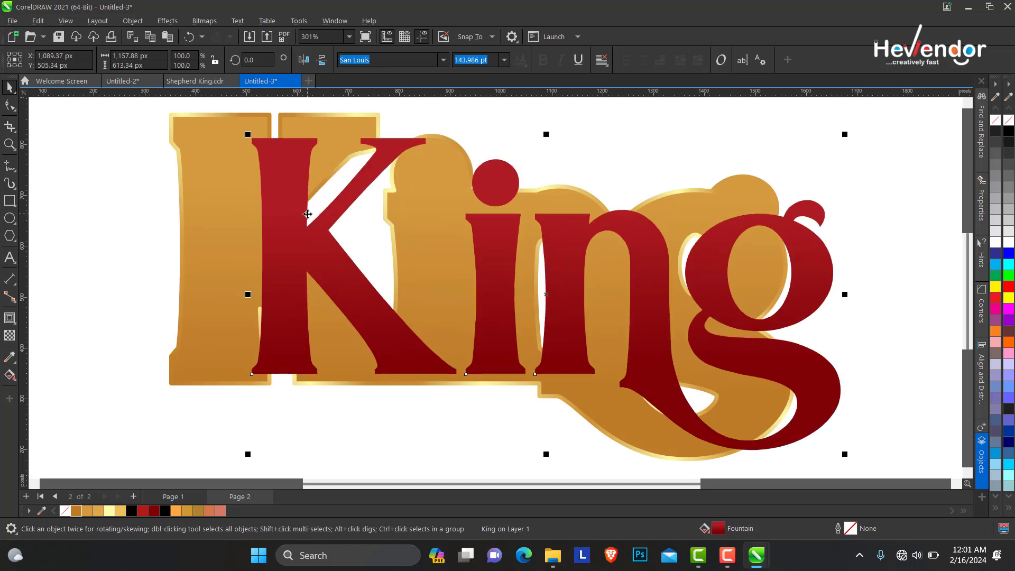
{"action": "key", "text": "ctrl+z"}
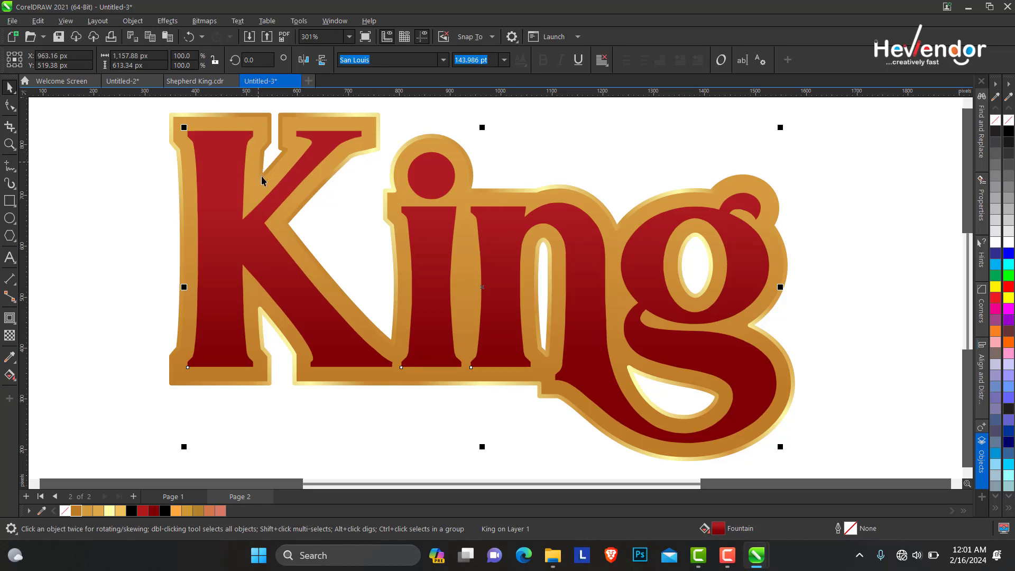
{"action": "left_click_drag", "start_coordinate": [267, 219], "coordinate": [294, 220]}
{"action": "key", "text": "ctrl+z"}
{"action": "left_click_drag", "start_coordinate": [233, 188], "coordinate": [293, 197]}
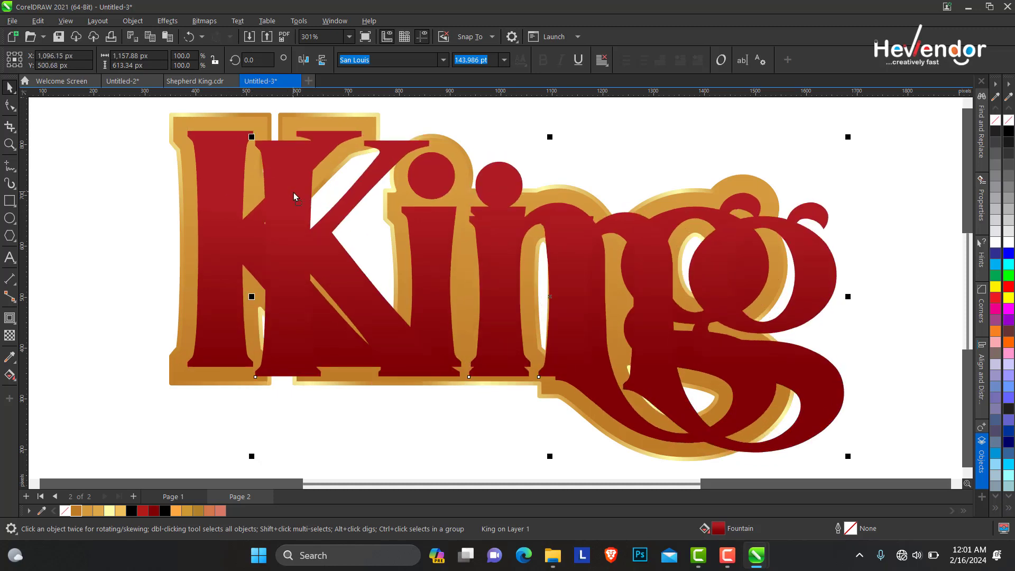
{"action": "key", "text": "Escape"}
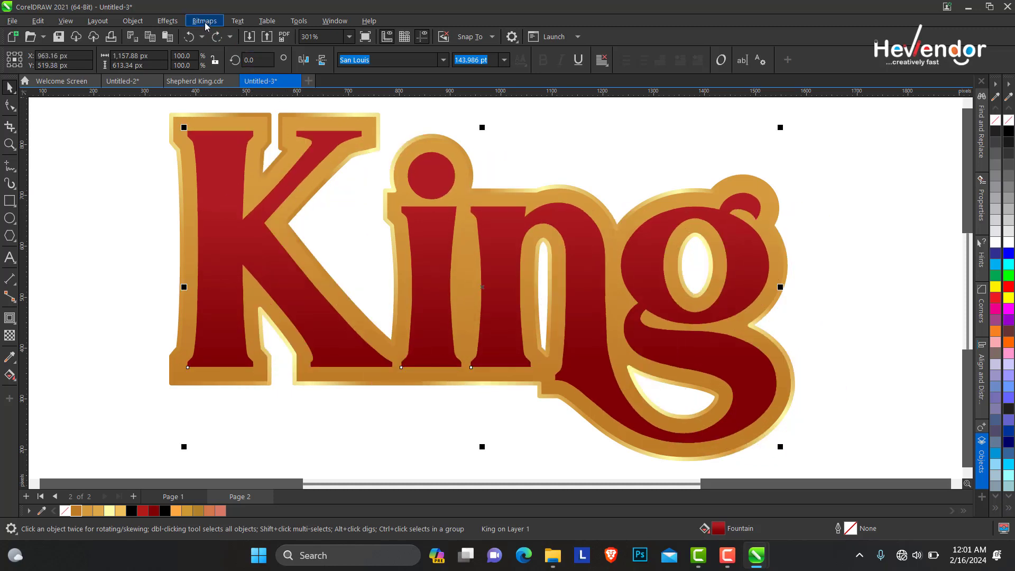
Step: Apply the Plastic texture effect to the red King lettering and move its settings aside
{"action": "left_click", "coordinate": [204, 22]}
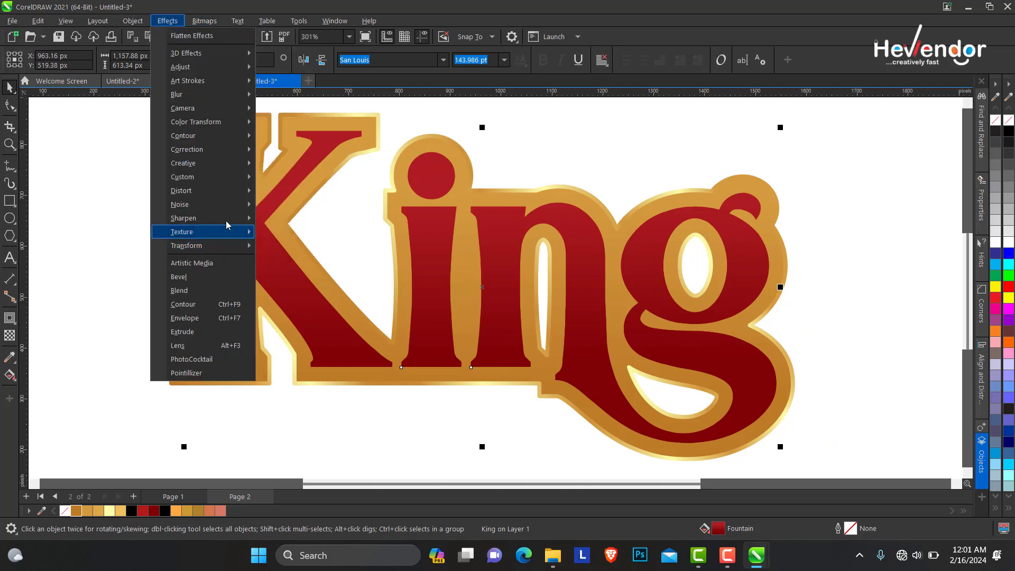
{"action": "mouse_move", "coordinate": [203, 232]}
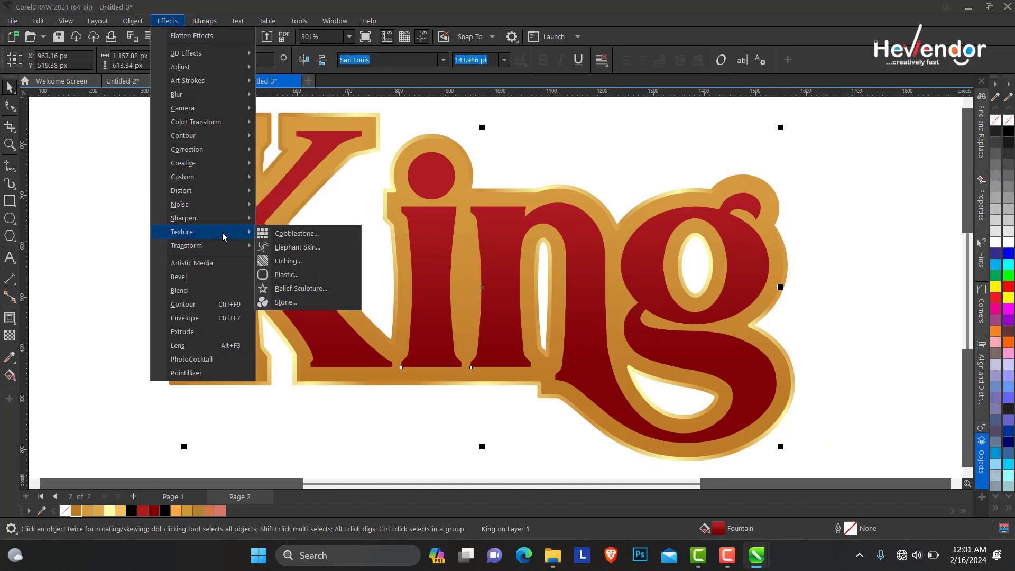
{"action": "left_click", "coordinate": [308, 275]}
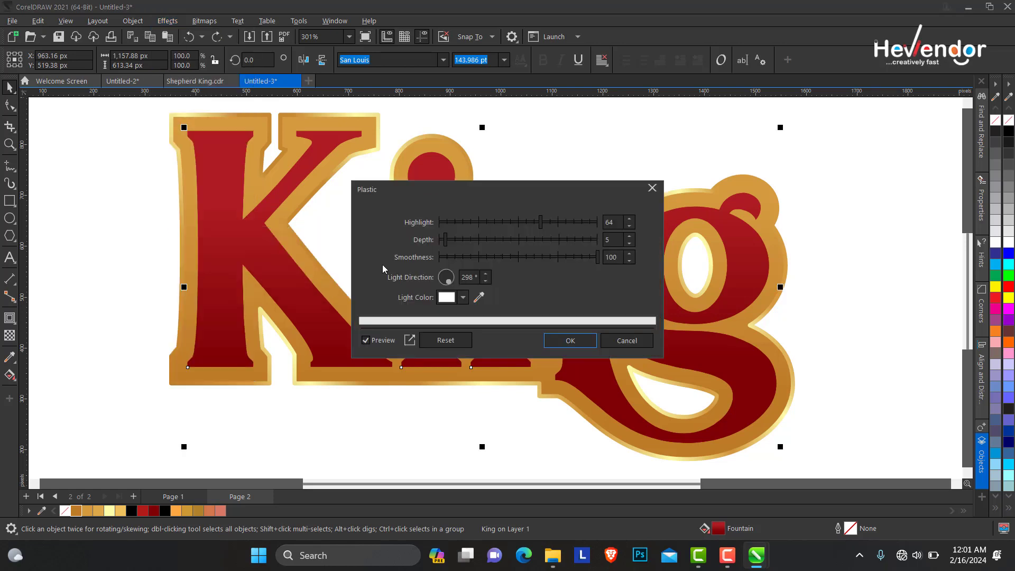
{"action": "left_click_drag", "start_coordinate": [471, 195], "coordinate": [277, 335]}
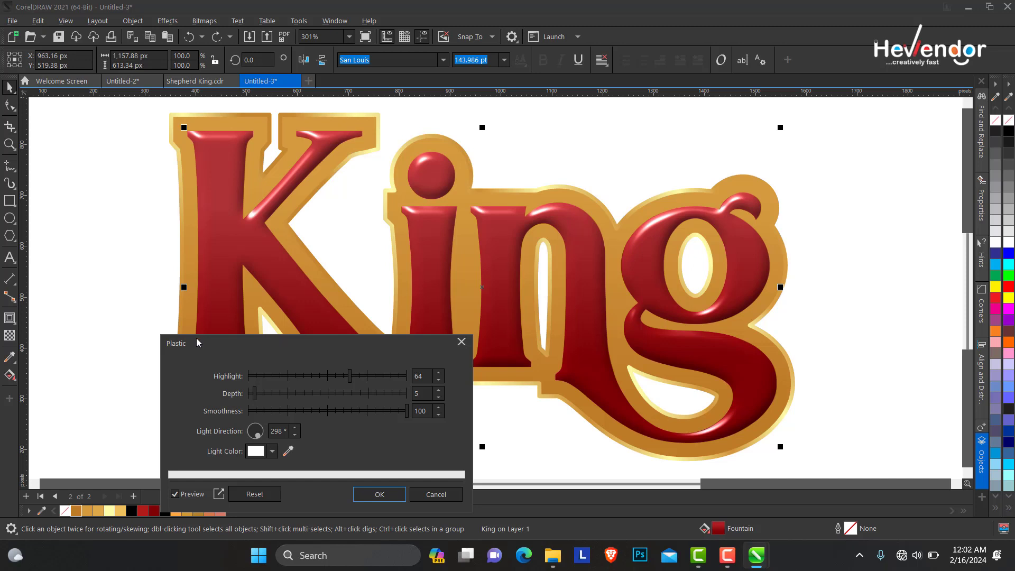
{"action": "mouse_move", "coordinate": [364, 338]}
{"action": "left_mouse_down"}
{"action": "mouse_move", "coordinate": [899, 220]}
{"action": "mouse_move", "coordinate": [806, 230]}
{"action": "left_mouse_up"}
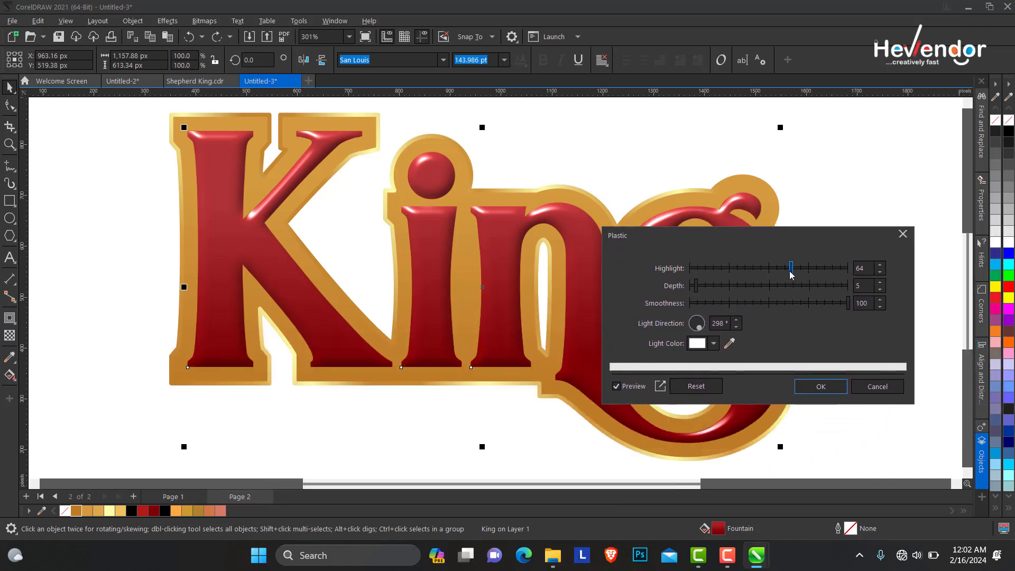
Step: Tune the Plastic highlight toward 75 and smoothness toward 95 while previewing
{"action": "left_click_drag", "start_coordinate": [791, 273], "coordinate": [807, 272]}
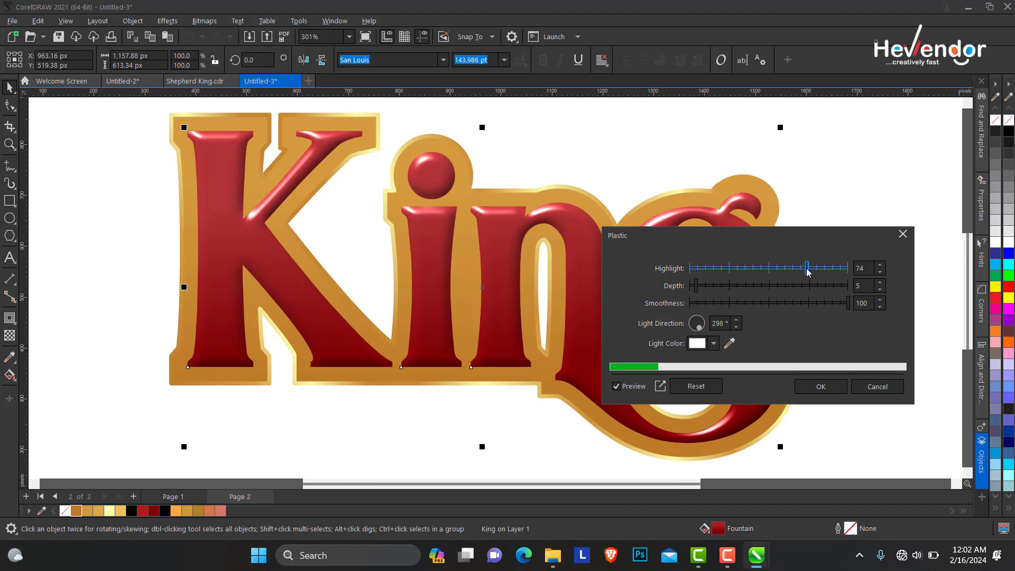
{"action": "left_click_drag", "start_coordinate": [768, 240], "coordinate": [443, 296]}
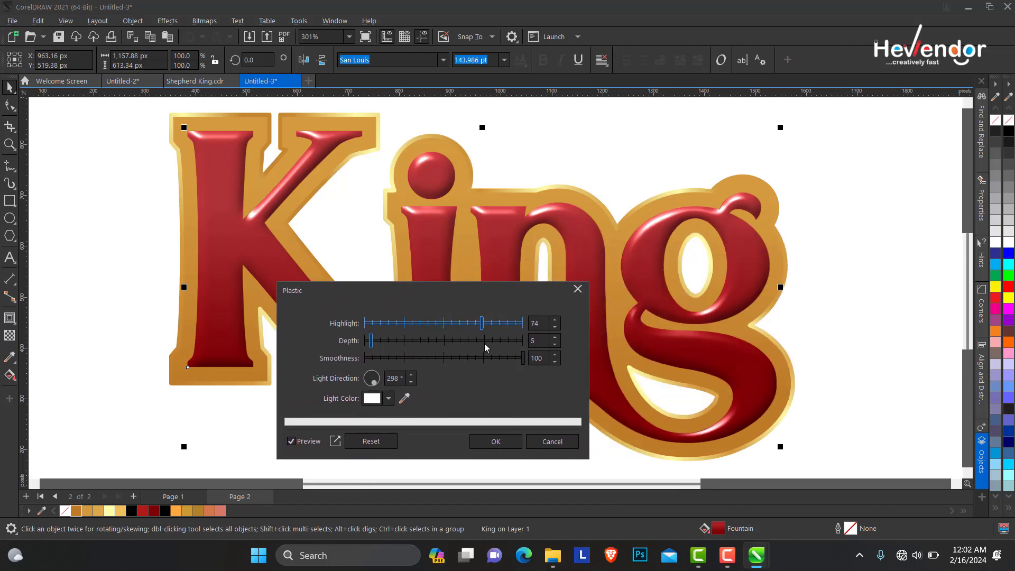
{"action": "left_click_drag", "start_coordinate": [523, 358], "coordinate": [432, 359]}
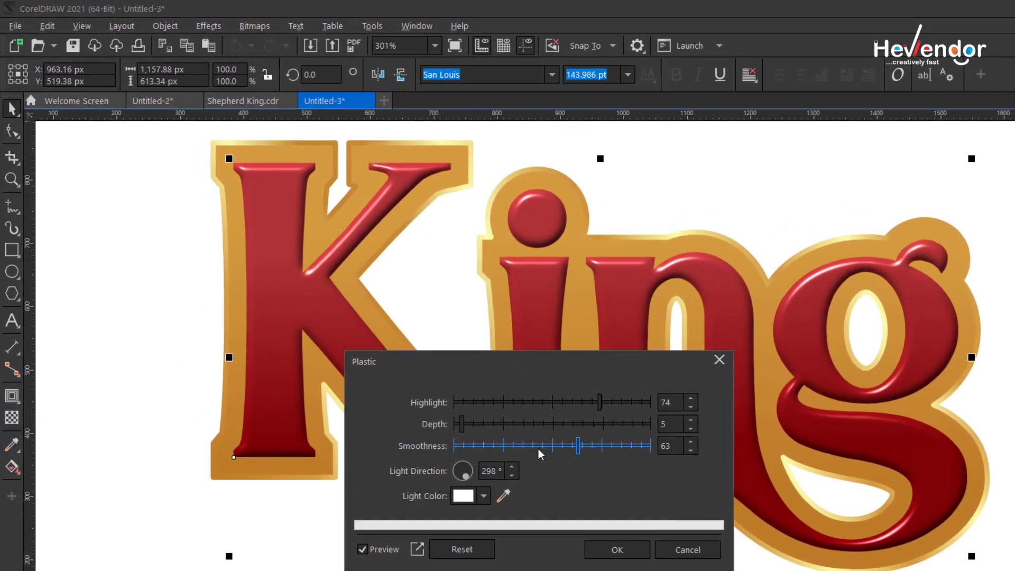
{"action": "left_click_drag", "start_coordinate": [501, 449], "coordinate": [642, 448]}
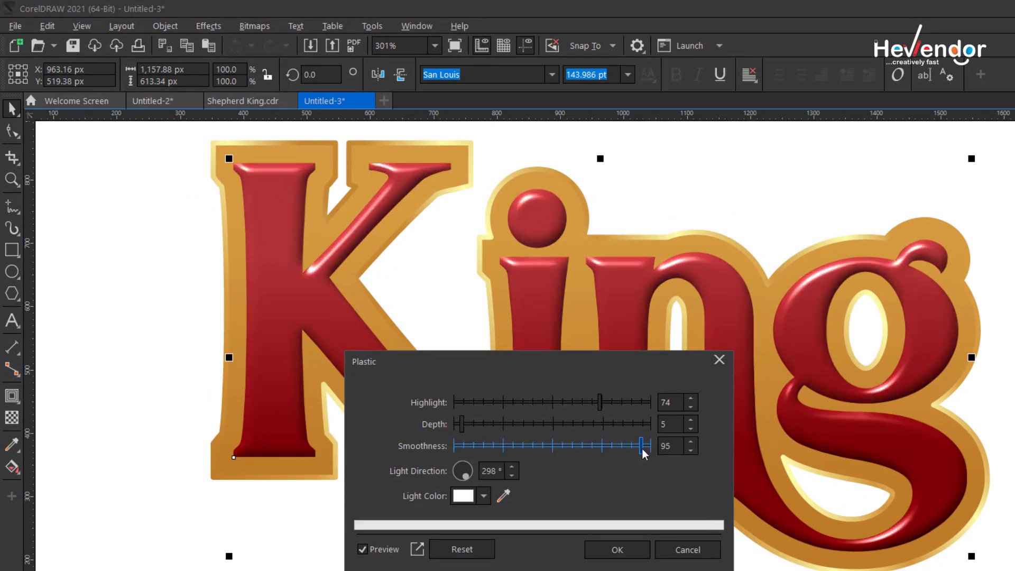
{"action": "left_click", "coordinate": [526, 404]}
{"action": "left_click_drag", "start_coordinate": [523, 403], "coordinate": [640, 403]}
{"action": "mouse_move", "coordinate": [627, 358]}
{"action": "left_mouse_down"}
{"action": "mouse_move", "coordinate": [688, 490]}
{"action": "mouse_move", "coordinate": [656, 376]}
{"action": "left_mouse_up"}
{"action": "left_click", "coordinate": [666, 418]}
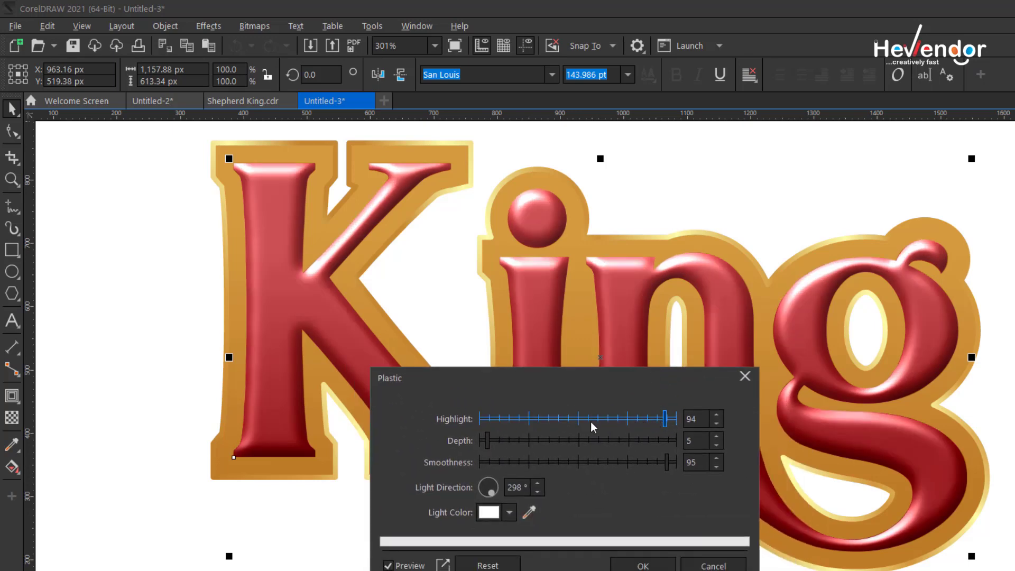
{"action": "left_click", "coordinate": [578, 422]}
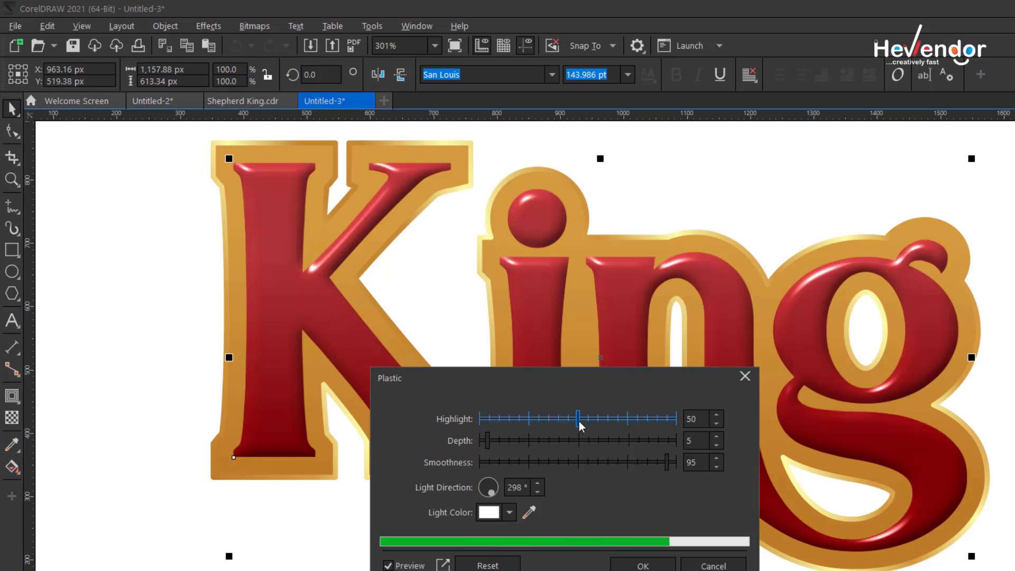
{"action": "left_click_drag", "start_coordinate": [590, 418], "coordinate": [629, 419]}
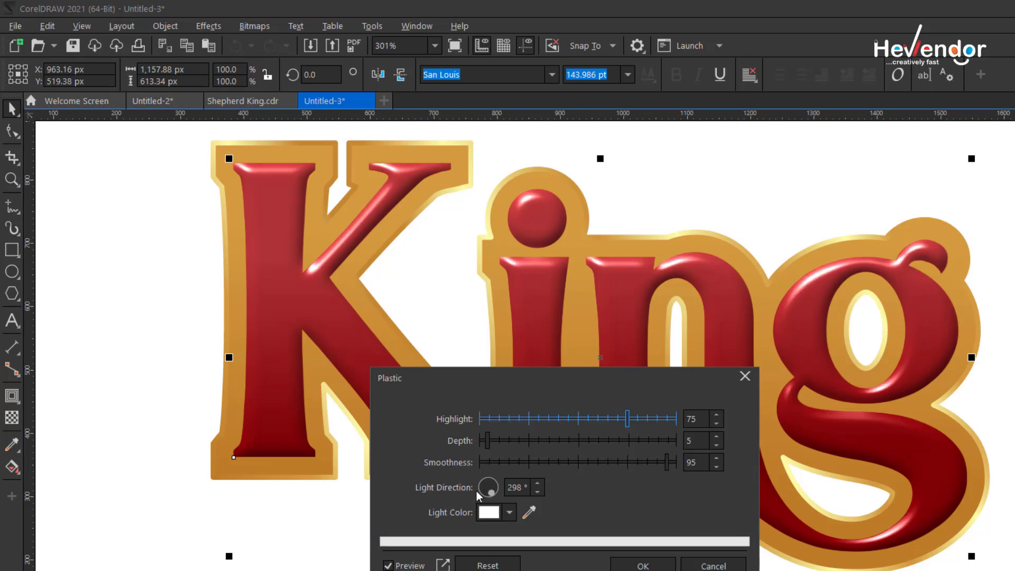
Step: Turn the Plastic light direction dial to about 300° on the red lettering
{"action": "left_click_drag", "start_coordinate": [491, 494], "coordinate": [497, 485]}
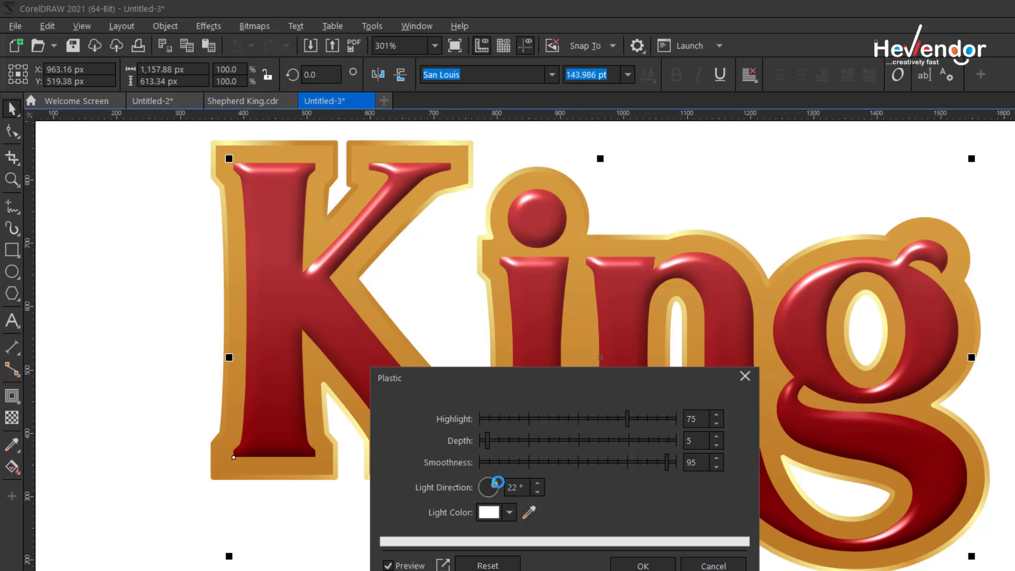
{"action": "mouse_move", "coordinate": [538, 379]}
{"action": "left_mouse_down"}
{"action": "mouse_move", "coordinate": [924, 383]}
{"action": "mouse_move", "coordinate": [925, 269]}
{"action": "left_mouse_up"}
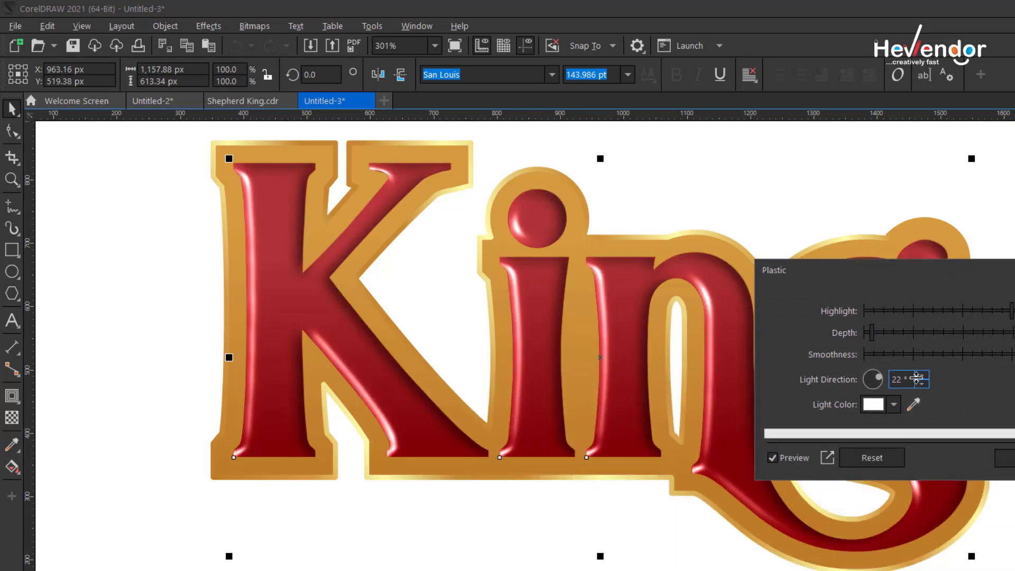
{"action": "mouse_move", "coordinate": [878, 379]}
{"action": "left_mouse_down"}
{"action": "mouse_move", "coordinate": [866, 383]}
{"action": "mouse_move", "coordinate": [874, 373]}
{"action": "mouse_move", "coordinate": [878, 386]}
{"action": "left_mouse_up"}
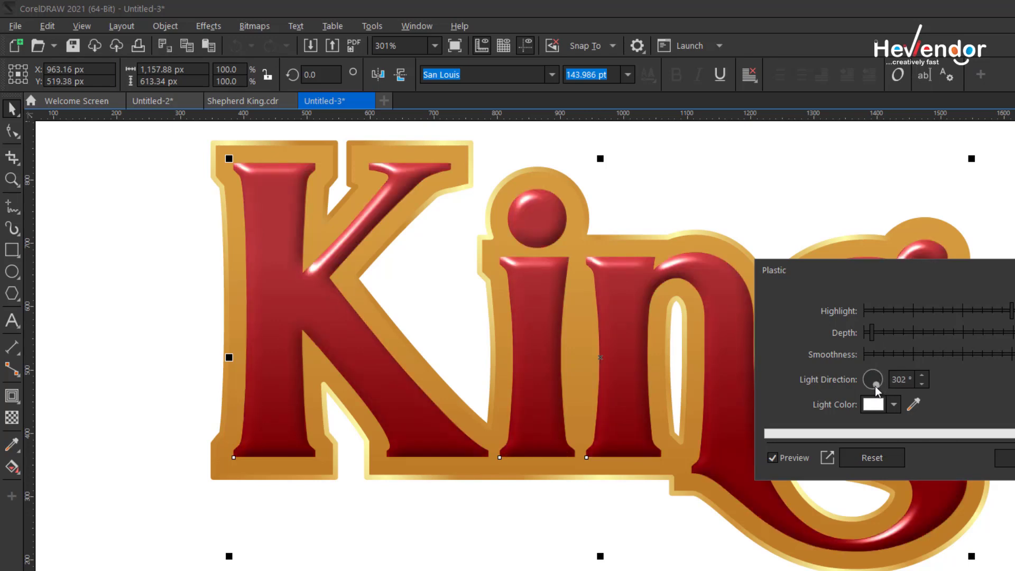
{"action": "left_click_drag", "start_coordinate": [872, 385], "coordinate": [874, 388]}
{"action": "mouse_move", "coordinate": [938, 279]}
{"action": "left_mouse_down"}
{"action": "mouse_move", "coordinate": [593, 442]}
{"action": "mouse_move", "coordinate": [498, 402]}
{"action": "left_mouse_up"}
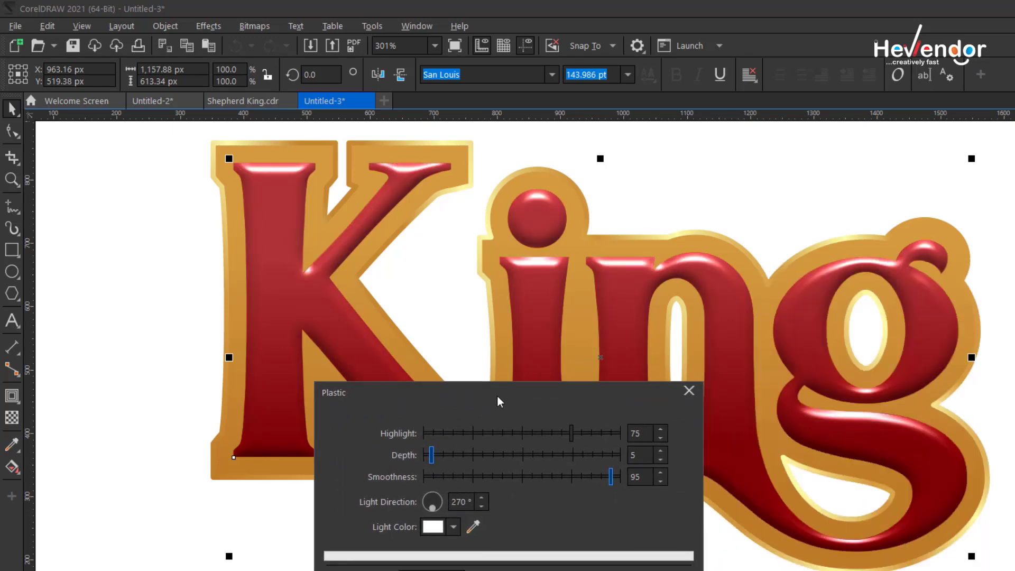
{"action": "left_click", "coordinate": [452, 527]}
{"action": "left_click", "coordinate": [519, 337]}
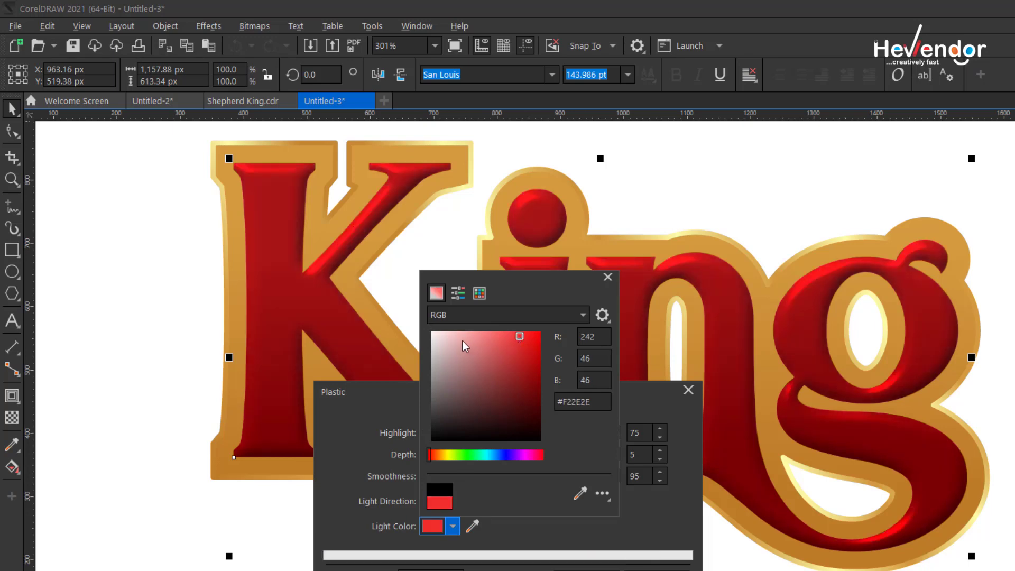
{"action": "left_click_drag", "start_coordinate": [462, 341], "coordinate": [416, 332]}
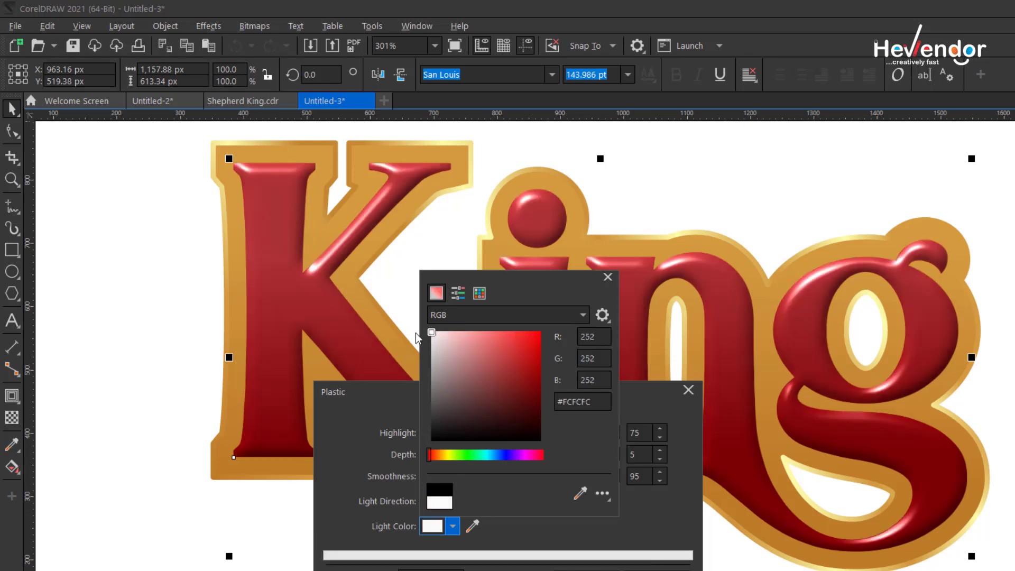
{"action": "left_click", "coordinate": [607, 279]}
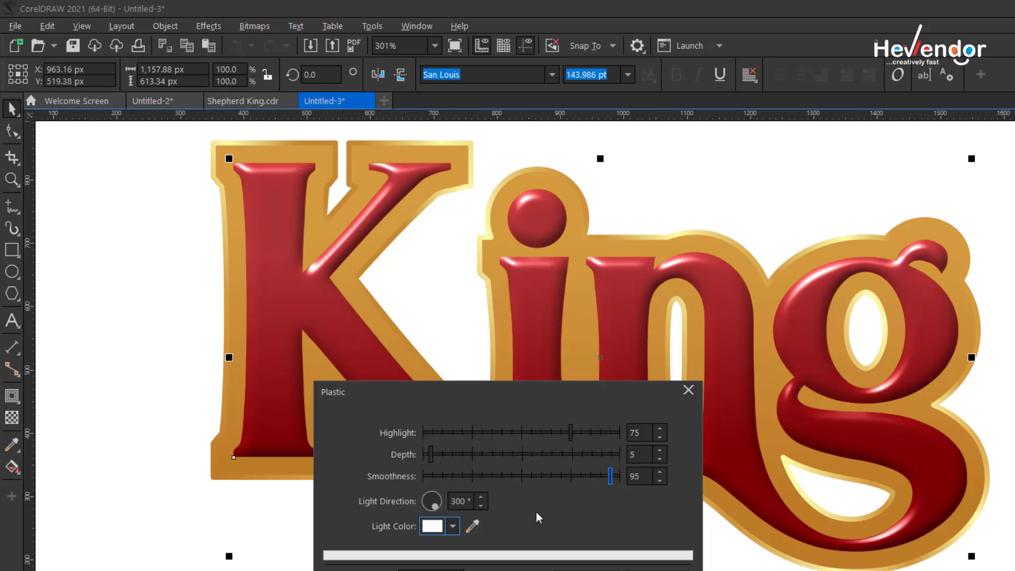
{"action": "left_click_drag", "start_coordinate": [518, 393], "coordinate": [906, 302]}
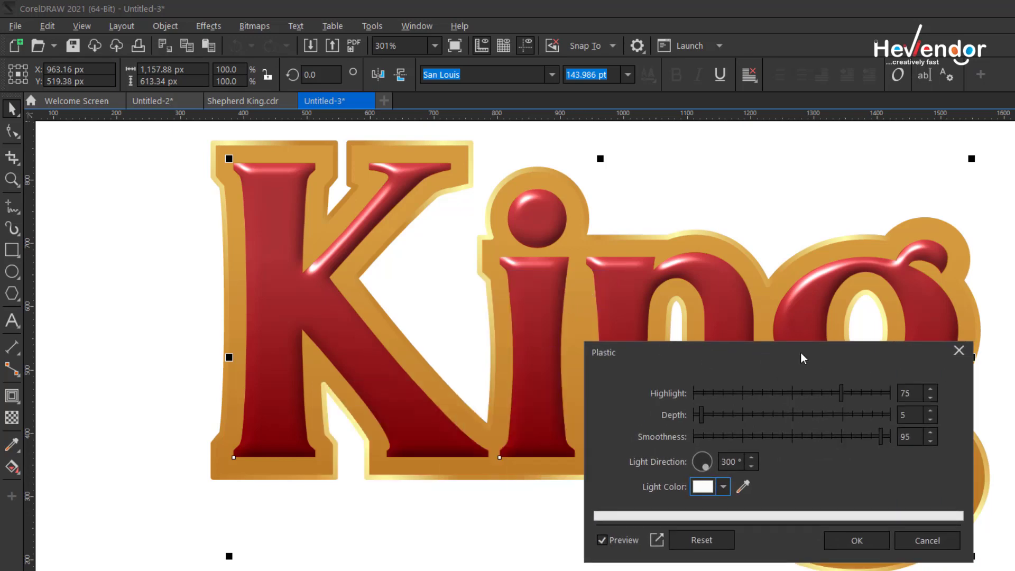
Step: Compare the Plastic preview off and on, and set the depth to 5
{"action": "key", "text": "Tab"}
{"action": "key", "text": "Tab"}
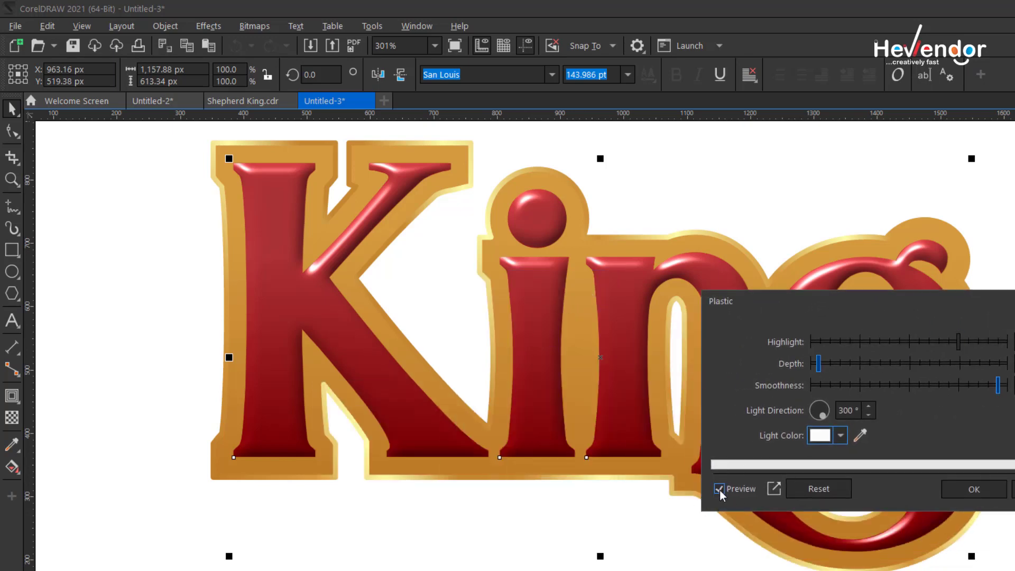
{"action": "left_click", "coordinate": [720, 489]}
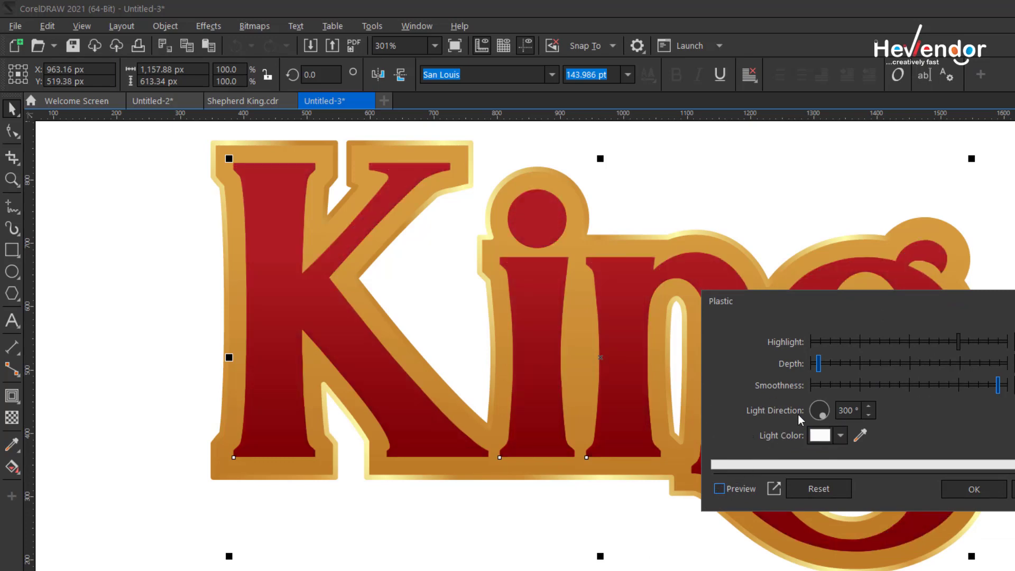
{"action": "left_click", "coordinate": [719, 490]}
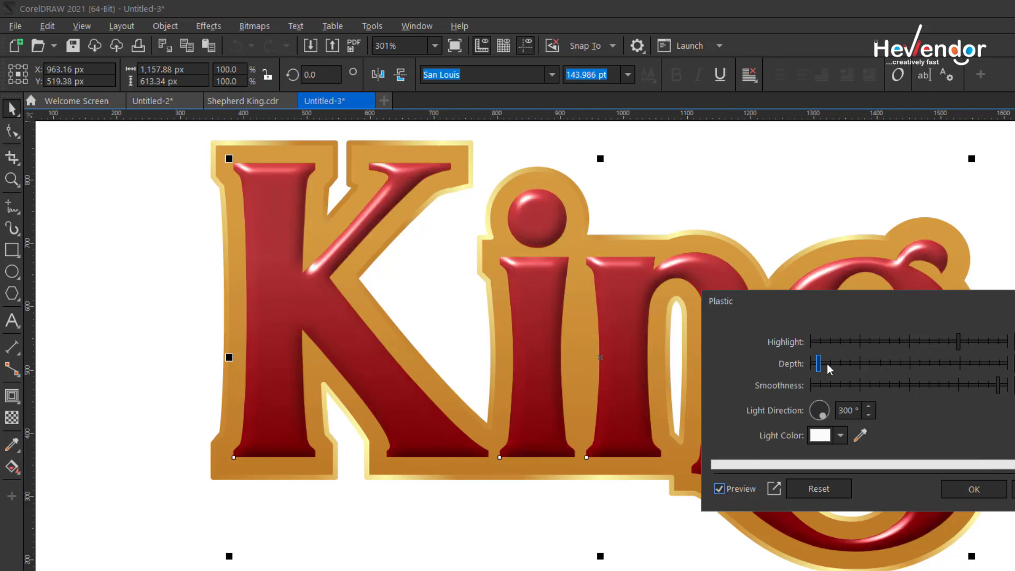
{"action": "left_click_drag", "start_coordinate": [828, 363], "coordinate": [884, 367]}
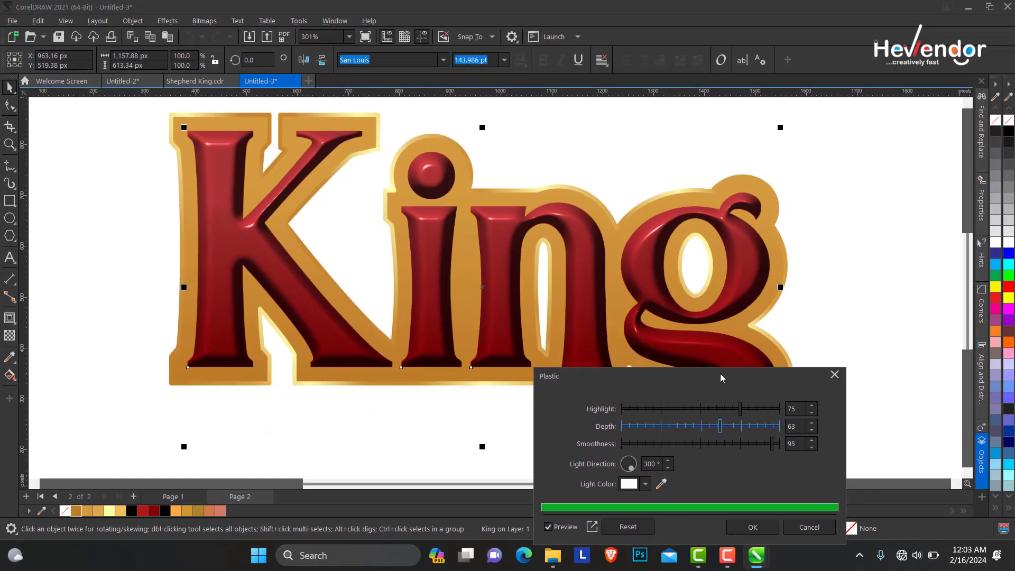
{"action": "left_click_drag", "start_coordinate": [720, 374], "coordinate": [735, 229]}
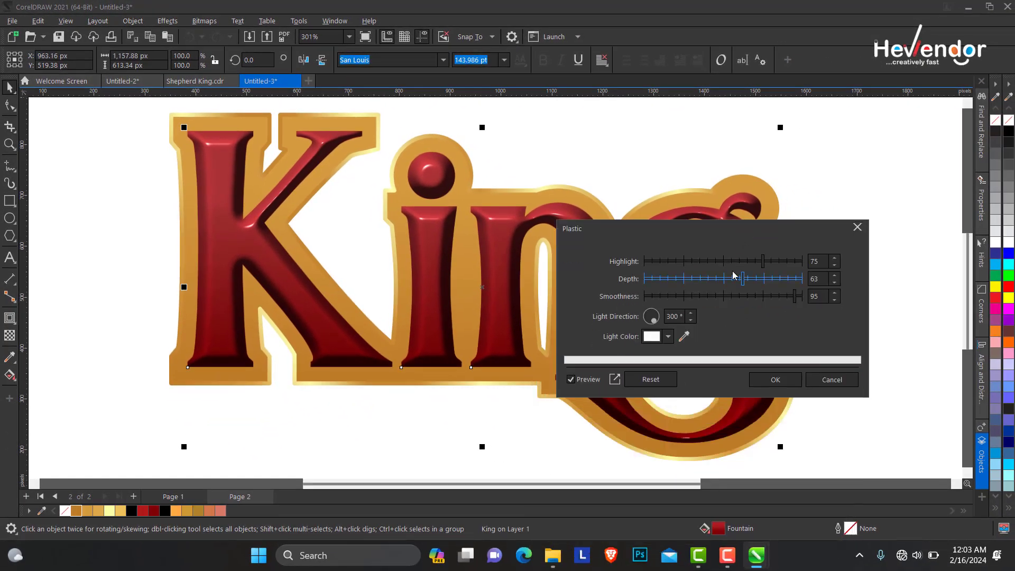
{"action": "left_click", "coordinate": [653, 281]}
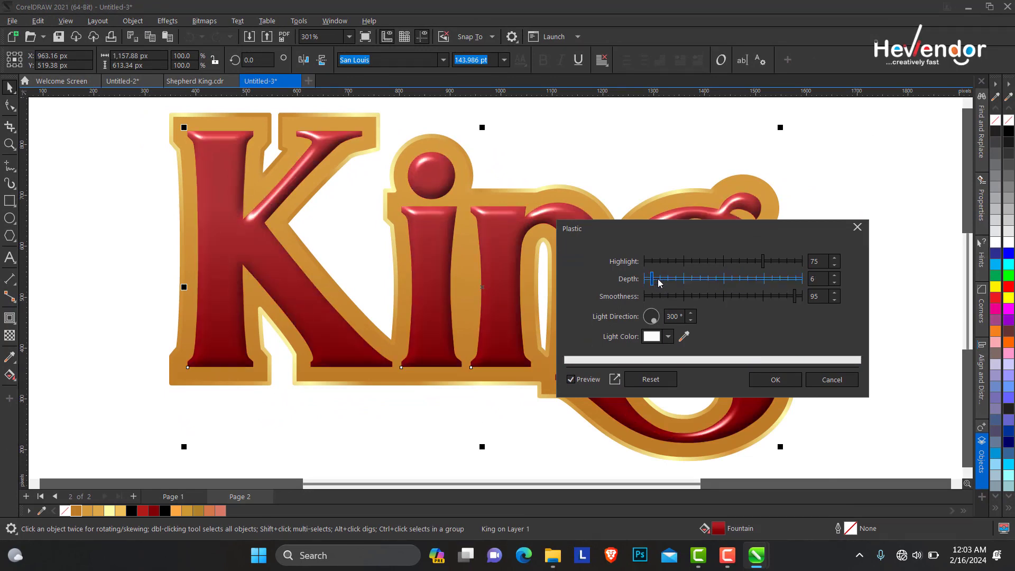
{"action": "left_click", "coordinate": [834, 283]}
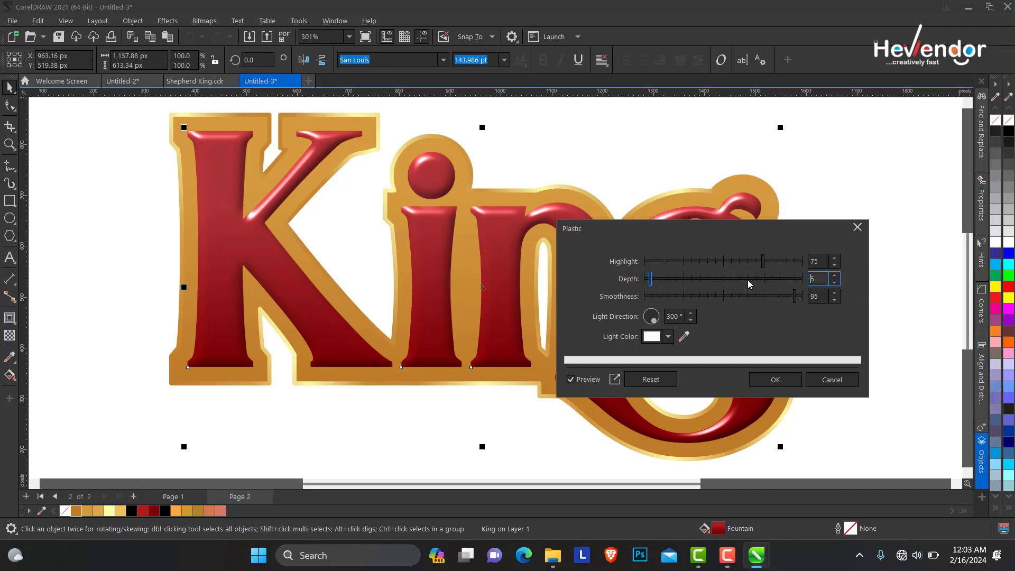
Step: Try a depth of 4, return to depth 5, and apply the plastic effect
{"action": "left_click", "coordinate": [663, 283]}
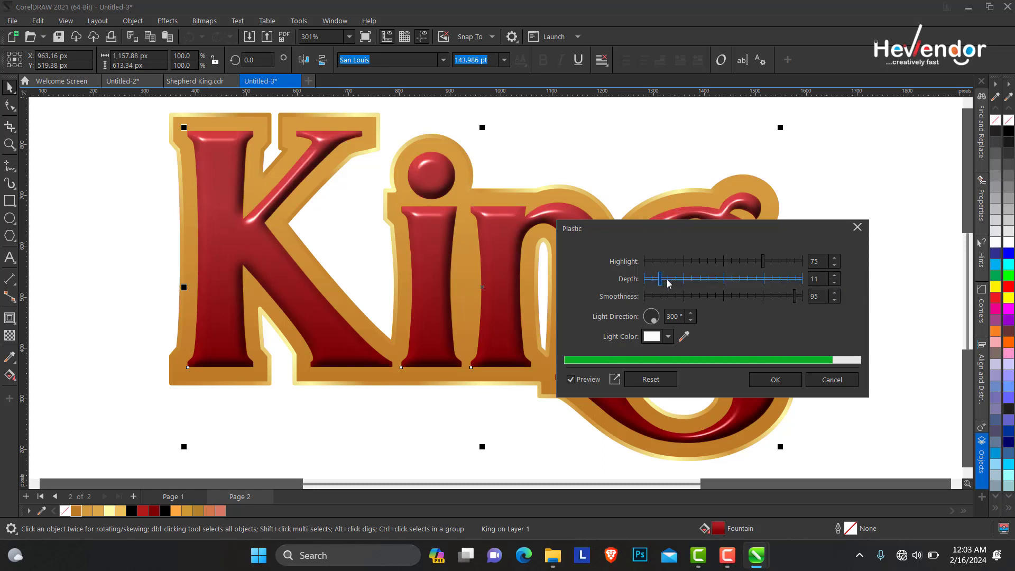
{"action": "left_click_drag", "start_coordinate": [672, 239], "coordinate": [629, 229]}
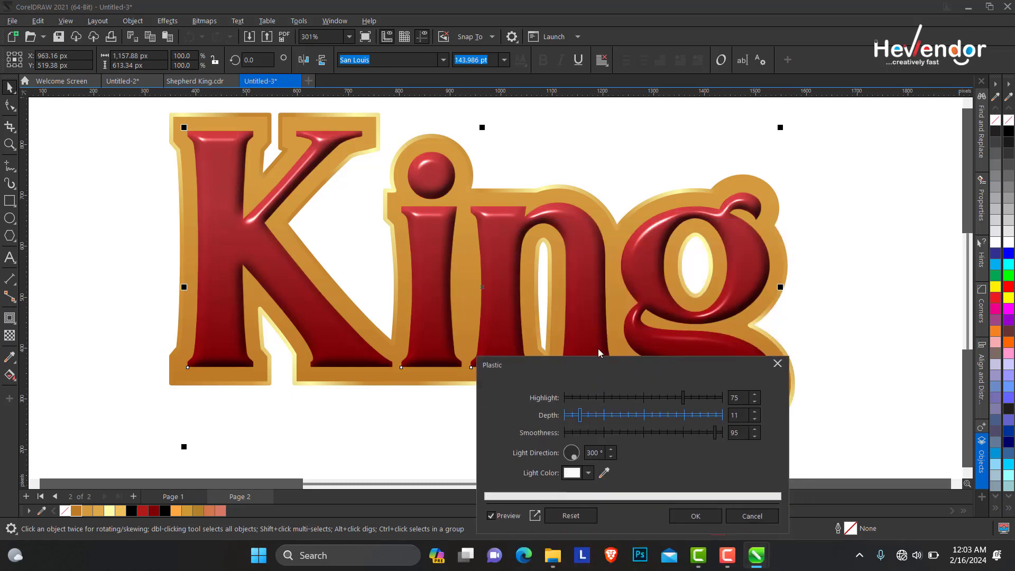
{"action": "left_click_drag", "start_coordinate": [610, 271], "coordinate": [605, 268]}
{"action": "left_click", "coordinate": [791, 274]}
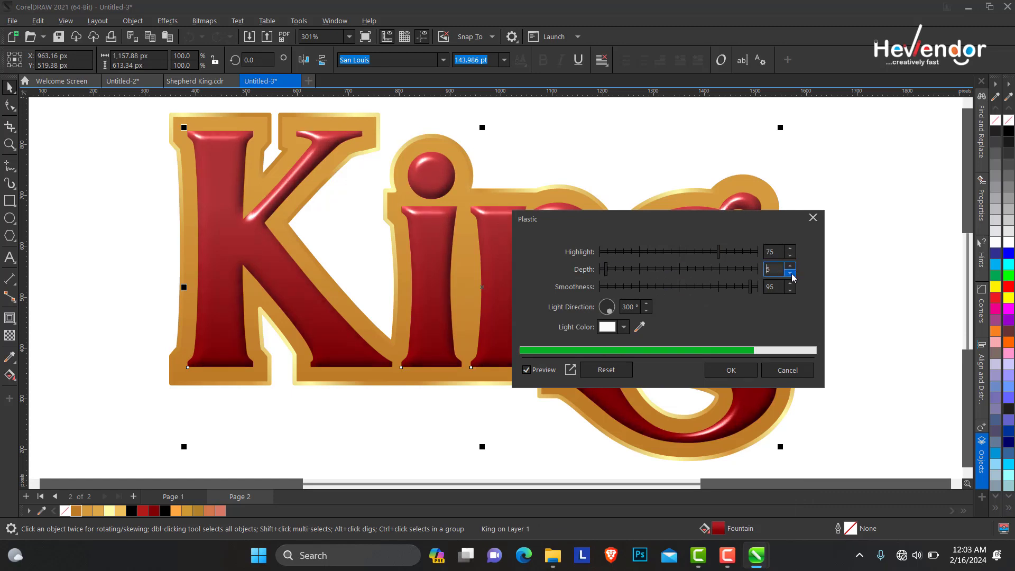
{"action": "left_click", "coordinate": [791, 274]}
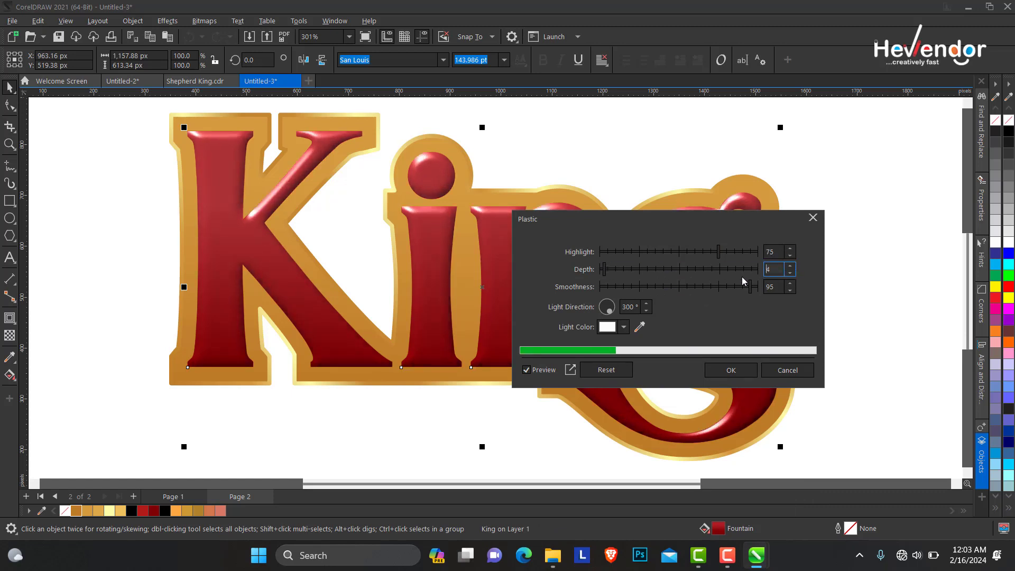
{"action": "mouse_move", "coordinate": [657, 225]}
{"action": "left_mouse_down"}
{"action": "mouse_move", "coordinate": [611, 331]}
{"action": "mouse_move", "coordinate": [586, 258]}
{"action": "left_mouse_up"}
{"action": "left_click", "coordinate": [719, 298]}
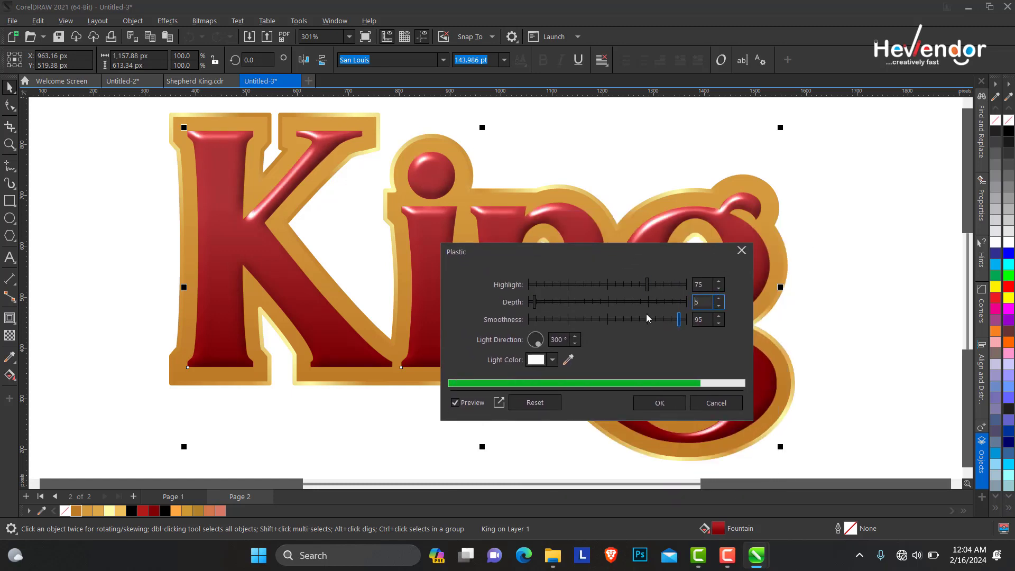
{"action": "left_click", "coordinate": [658, 403]}
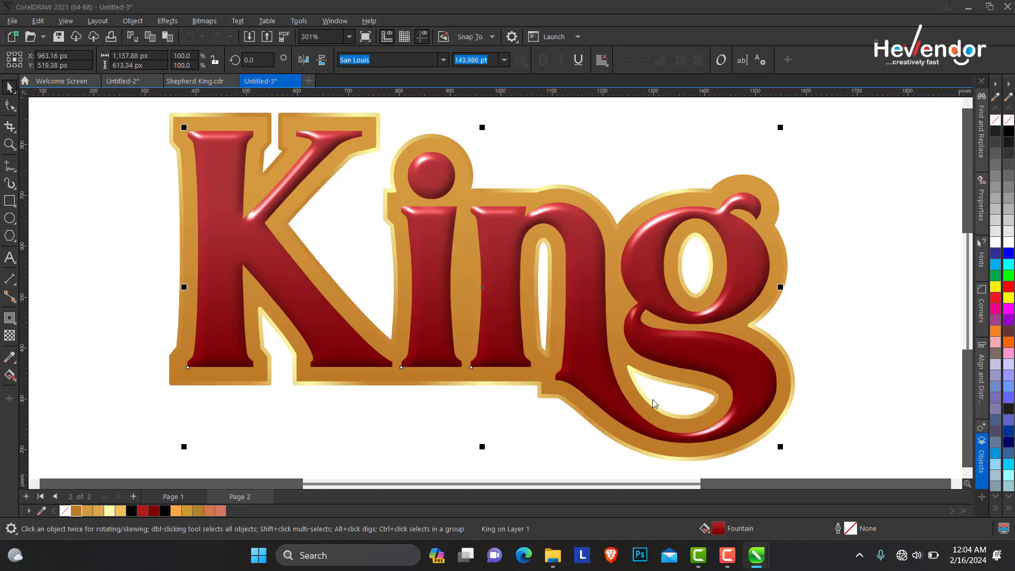
{"action": "left_click", "coordinate": [10, 143]}
{"action": "right_click", "coordinate": [419, 221]}
{"action": "left_click_drag", "start_coordinate": [255, 167], "coordinate": [743, 428]}
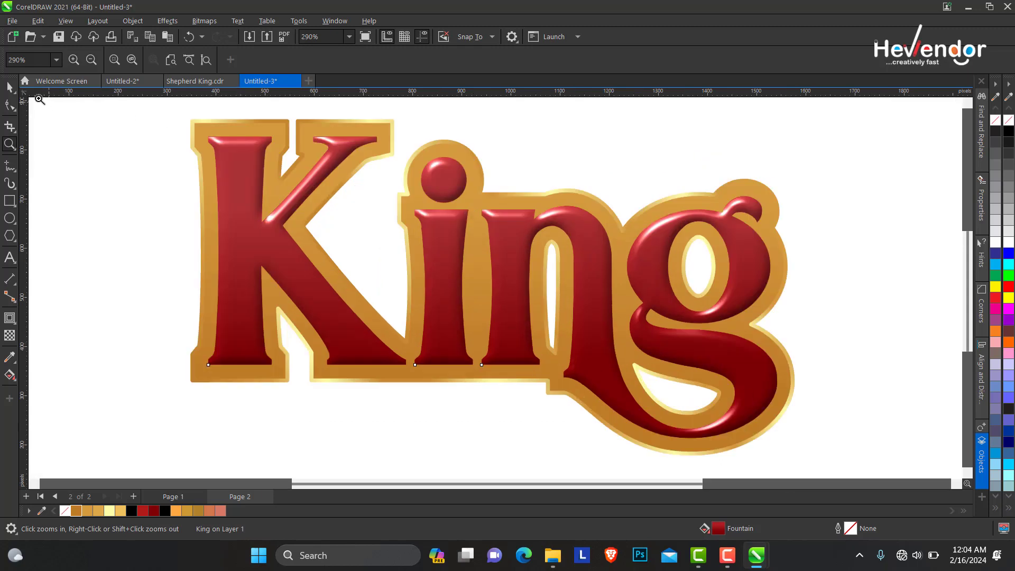
{"action": "double_click", "coordinate": [10, 87]}
{"action": "left_click", "coordinate": [285, 252]}
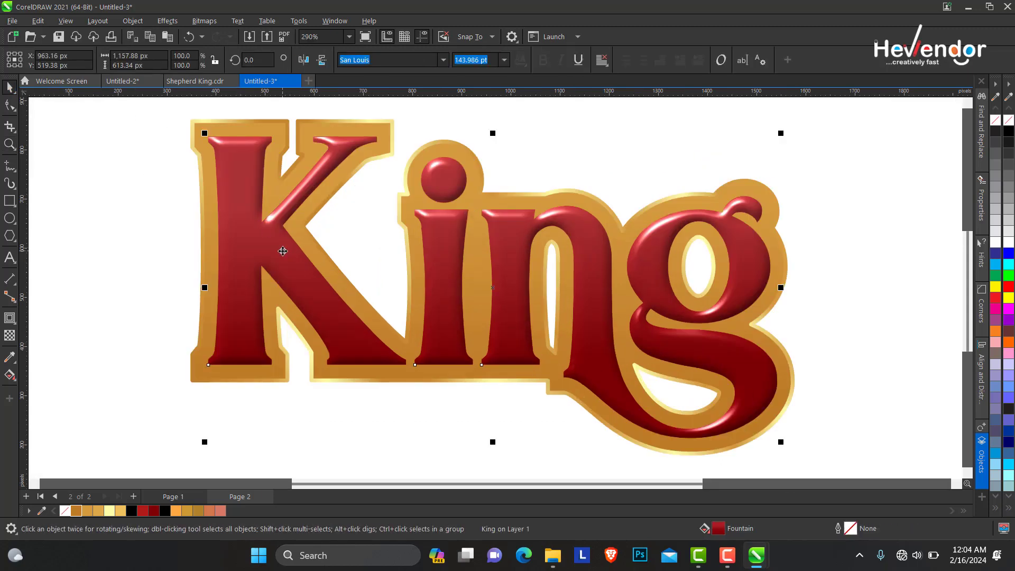
{"action": "left_click_drag", "start_coordinate": [282, 252], "coordinate": [285, 265]}
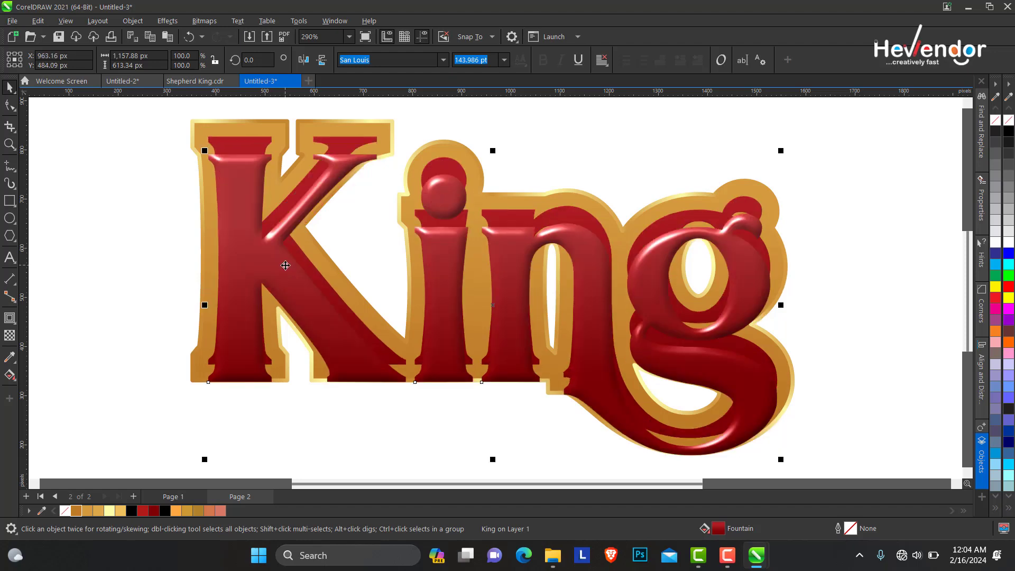
{"action": "left_click_drag", "start_coordinate": [276, 251], "coordinate": [374, 247]}
{"action": "key", "text": "Escape"}
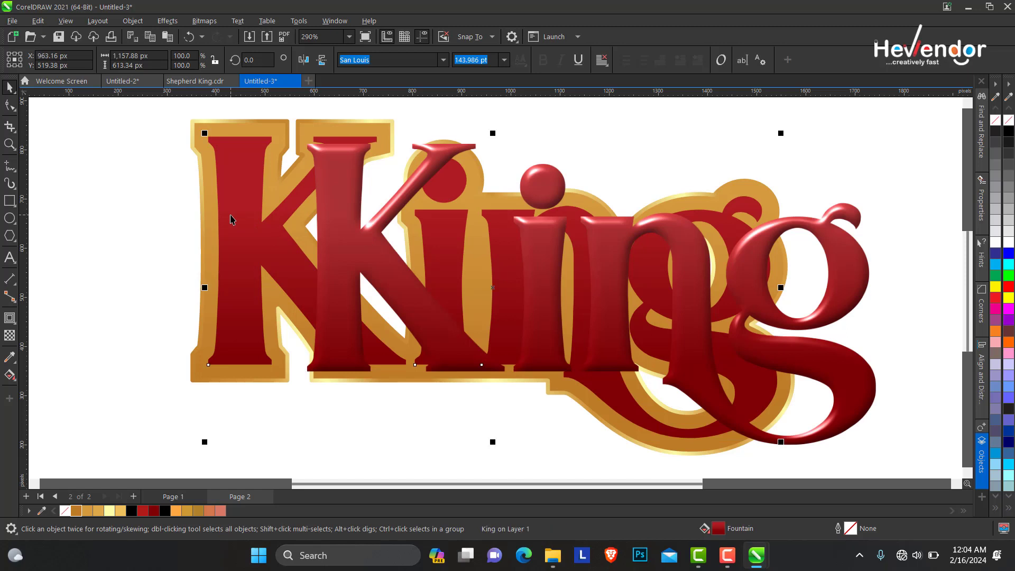
{"action": "key", "text": "ctrl+z"}
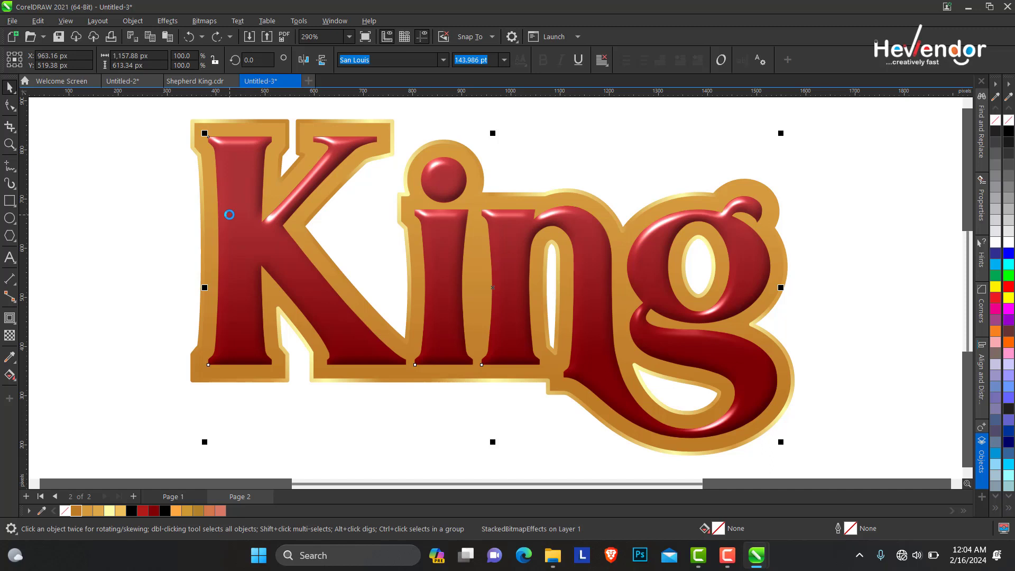
{"action": "left_click", "coordinate": [144, 201]}
{"action": "left_click", "coordinate": [227, 214]}
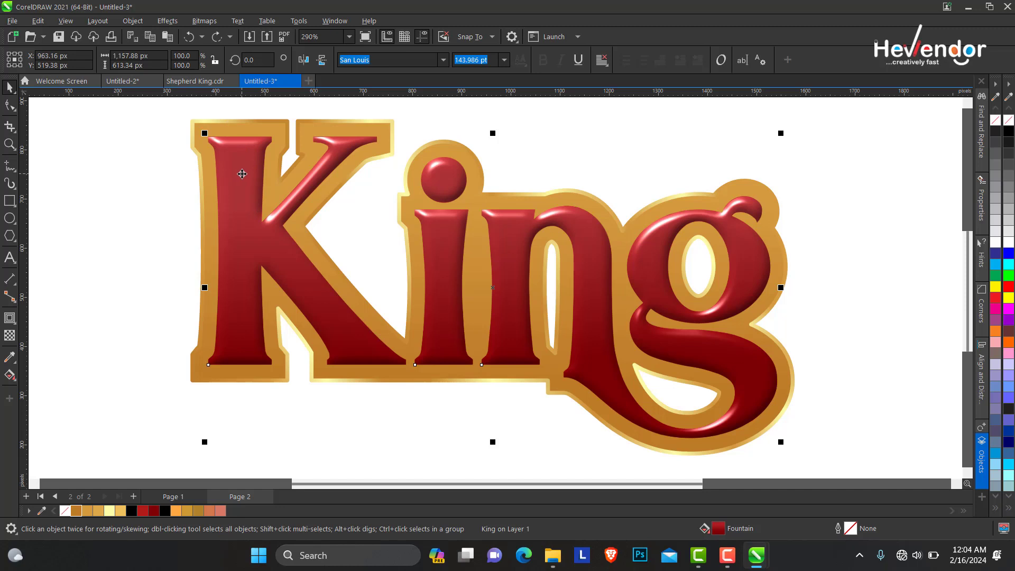
{"action": "left_click_drag", "start_coordinate": [241, 174], "coordinate": [262, 197]}
{"action": "left_click", "coordinate": [262, 197]}
{"action": "double_click", "coordinate": [263, 197]}
{"action": "left_click_drag", "start_coordinate": [263, 197], "coordinate": [710, 267]}
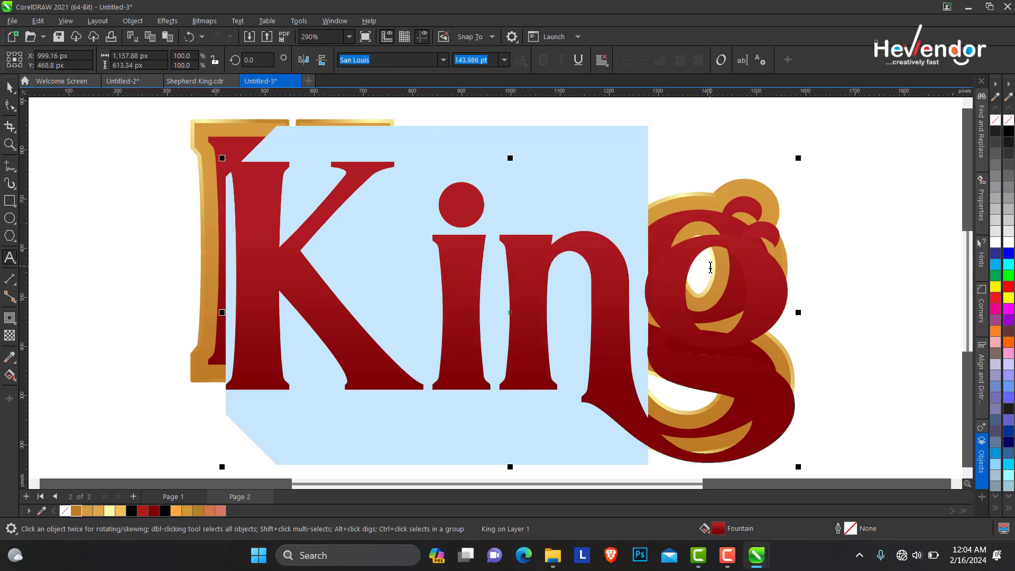
{"action": "type", "text": "gg"}
{"action": "left_click", "coordinate": [10, 89]}
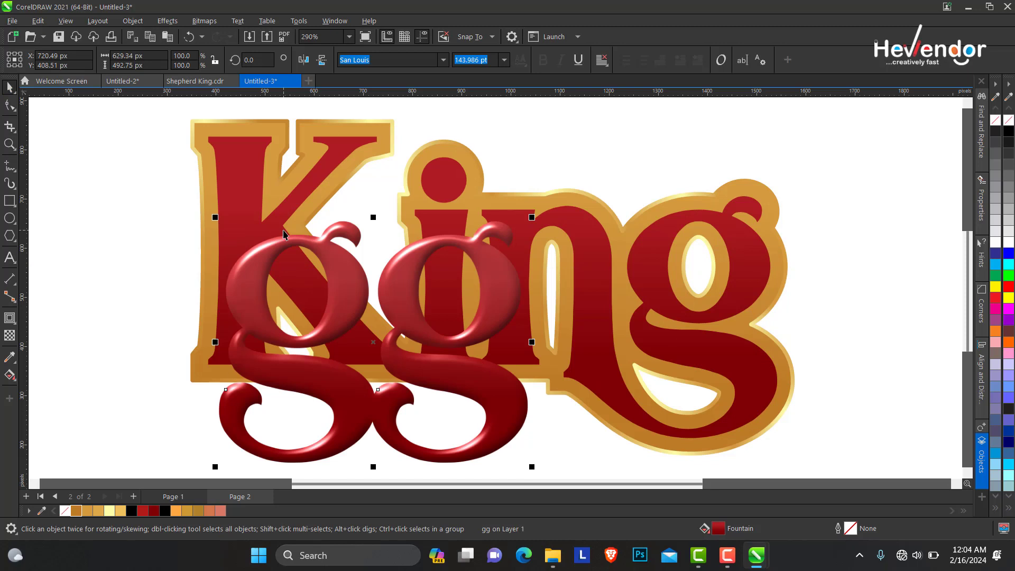
{"action": "key", "text": "ctrl+z"}
{"action": "key", "text": "ctrl+z"}
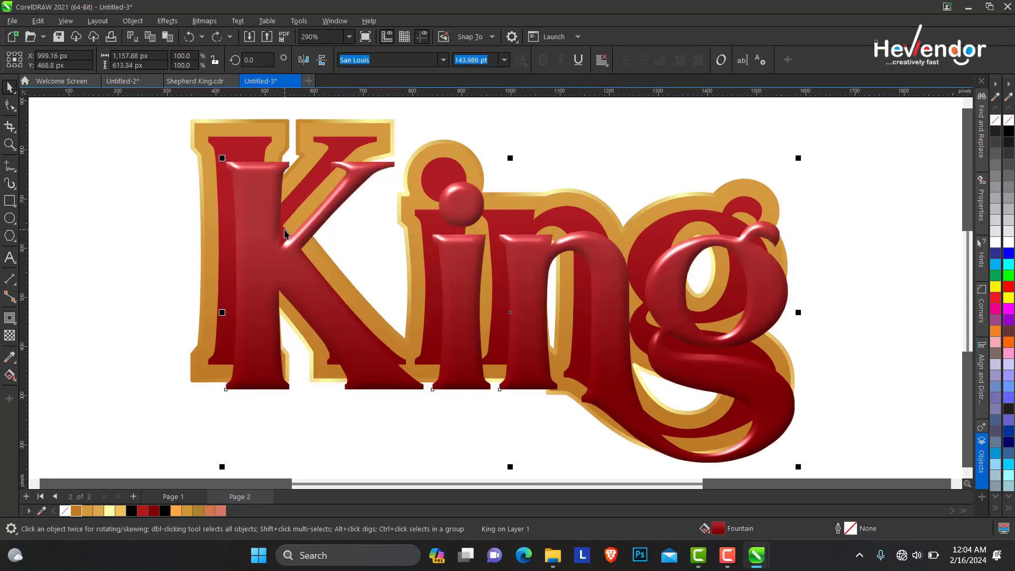
{"action": "left_click", "coordinate": [335, 240]}
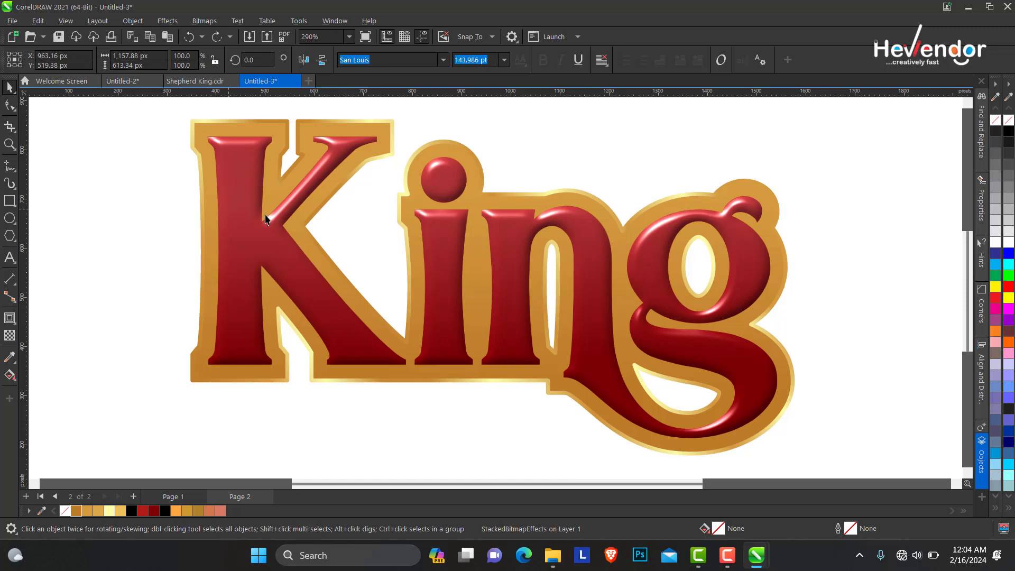
{"action": "left_click", "coordinate": [246, 220]}
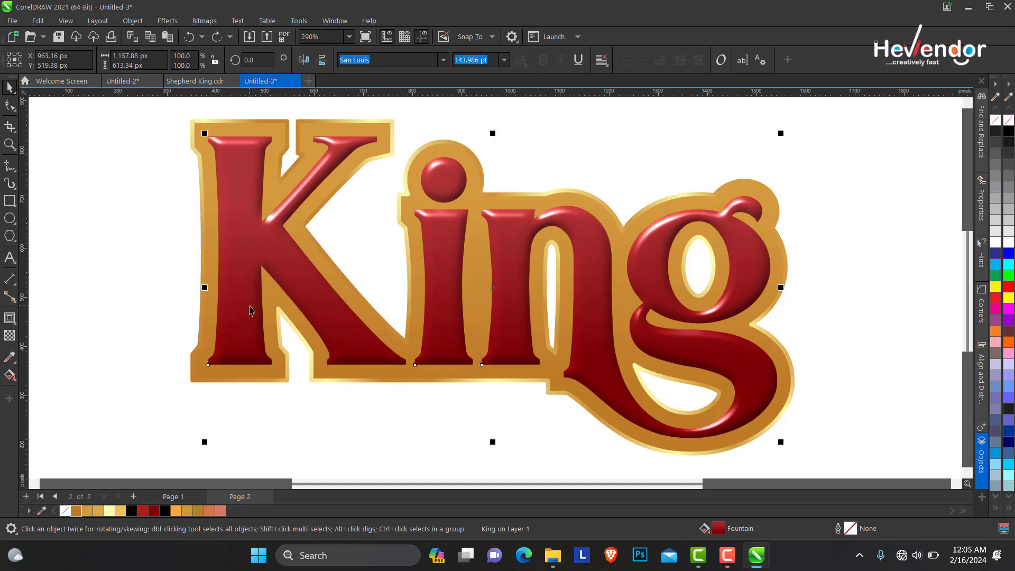
Step: Paste the white King duplicate, nudge it up then slightly down, and frame the artwork
{"action": "key", "text": "ctrl+shift+z"}
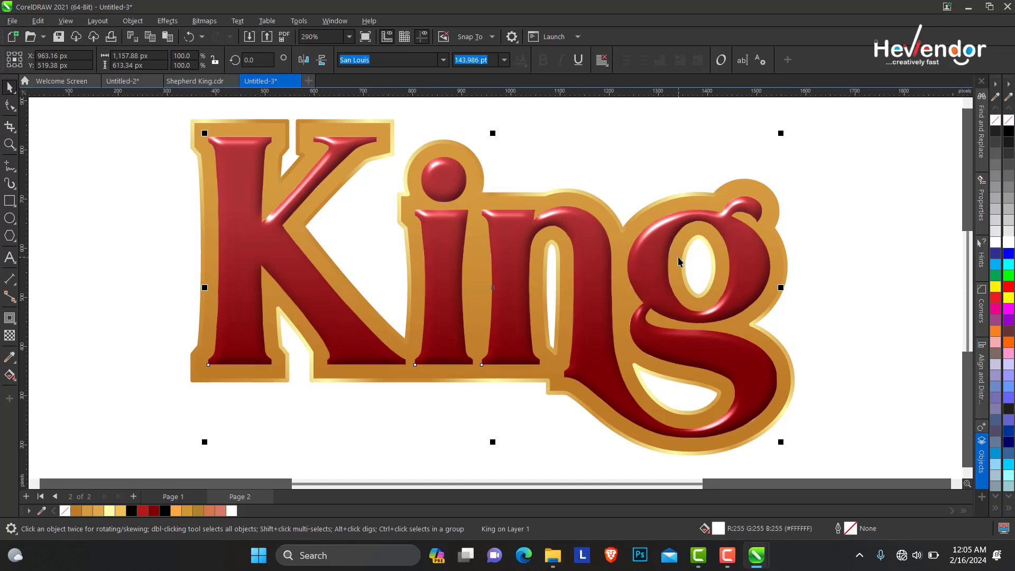
{"action": "key", "text": "Up"}
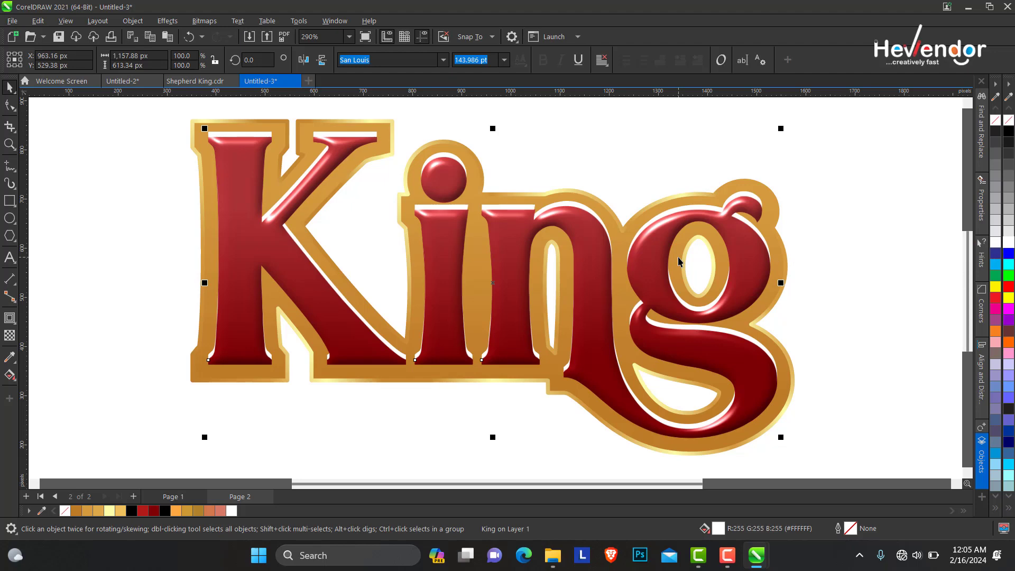
{"action": "key", "text": "Down"}
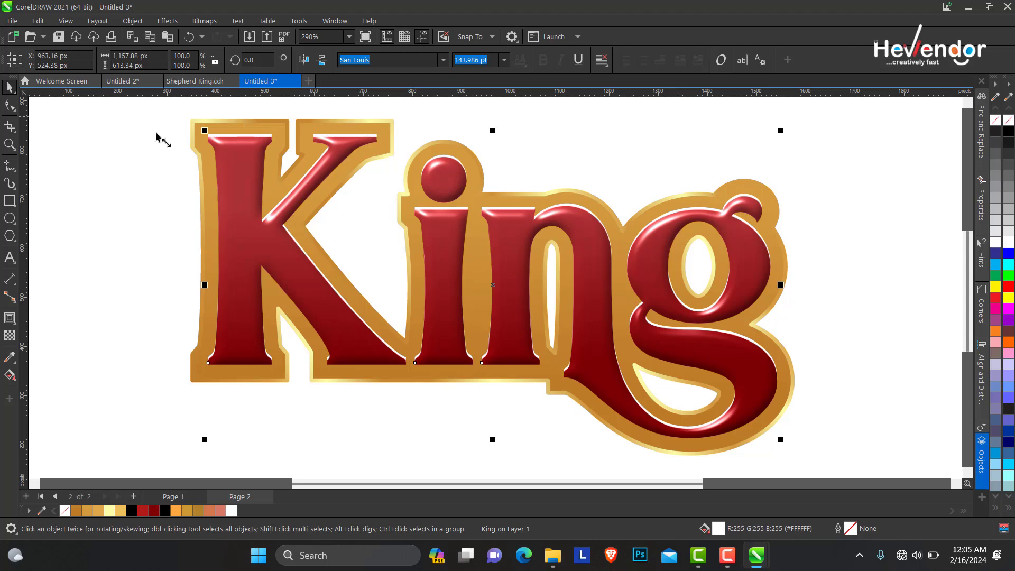
{"action": "double_click", "coordinate": [10, 144]}
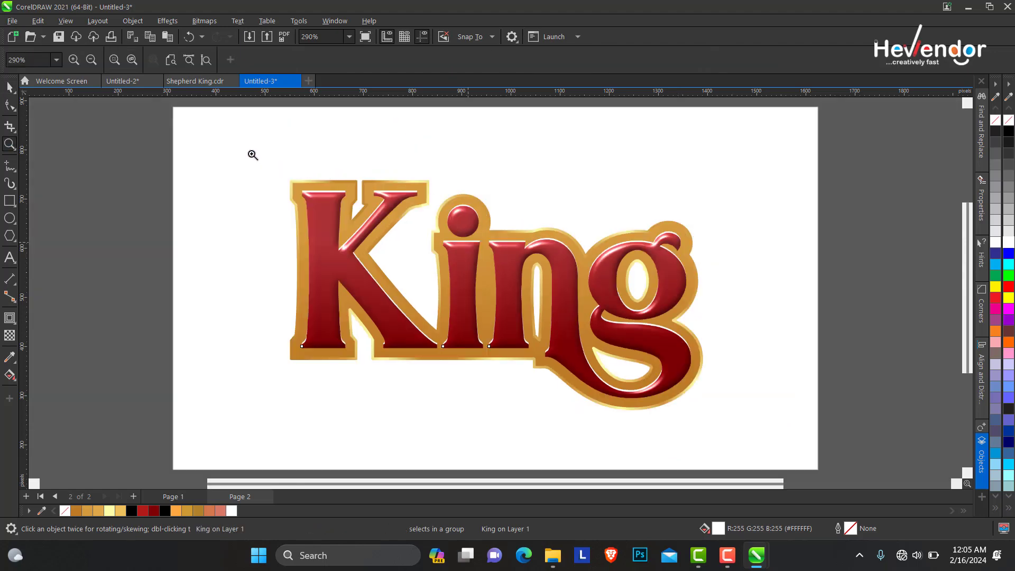
{"action": "left_click_drag", "start_coordinate": [268, 173], "coordinate": [734, 431]}
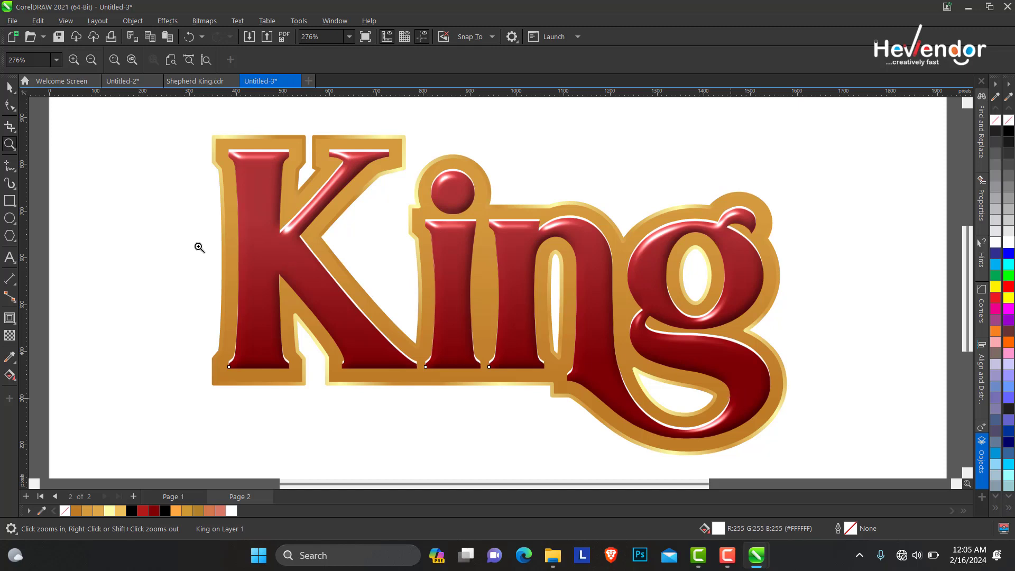
Step: Cast a drop shadow down and to the right of the King lettering
{"action": "left_click", "coordinate": [16, 93]}
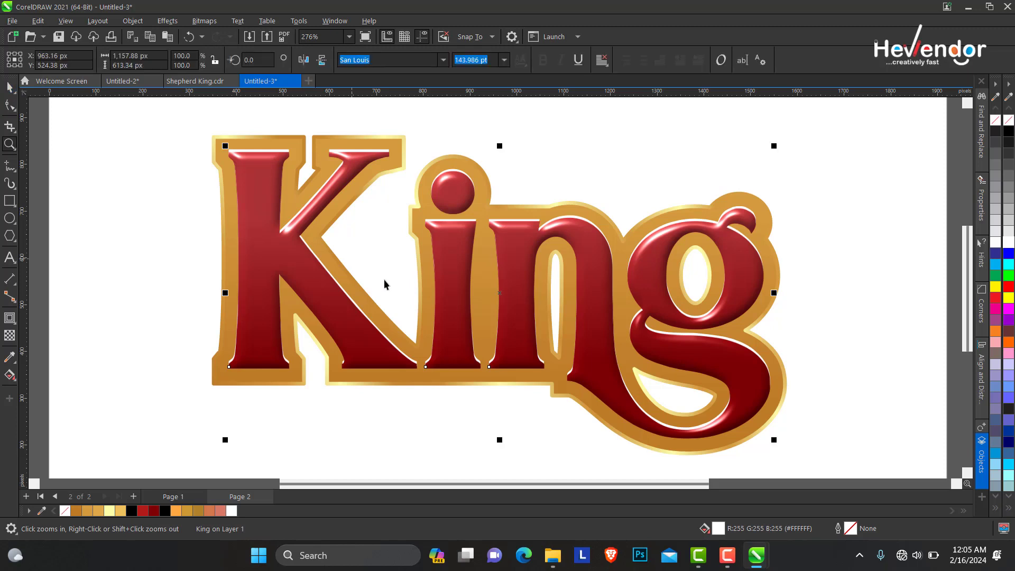
{"action": "left_click", "coordinate": [19, 324]}
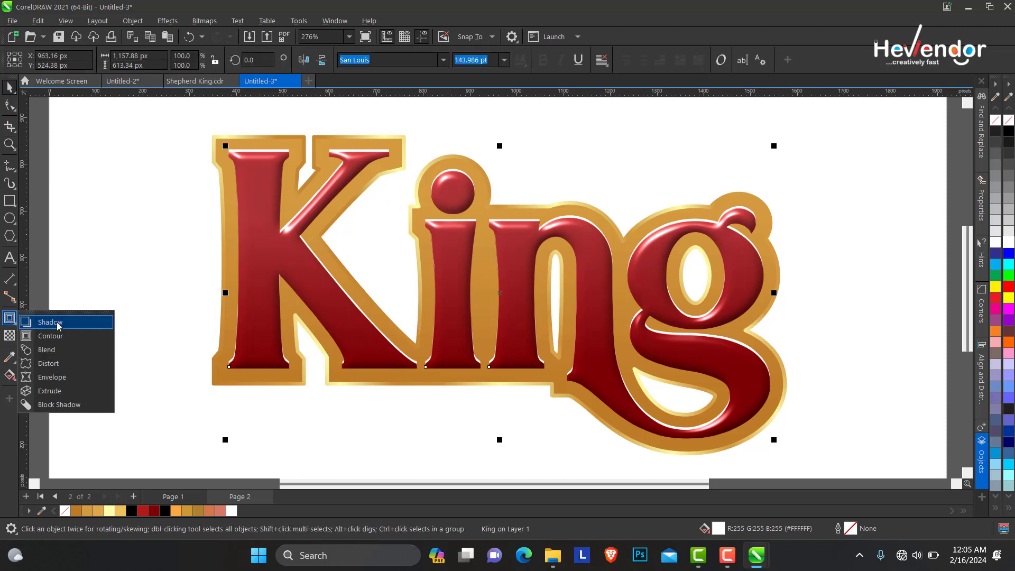
{"action": "left_click", "coordinate": [58, 322]}
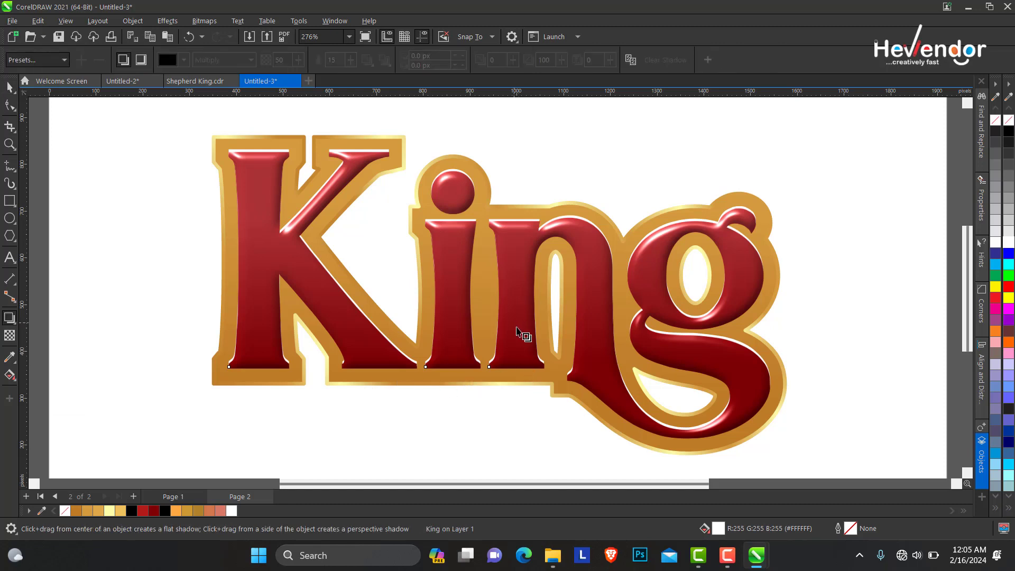
{"action": "left_click", "coordinate": [18, 323]}
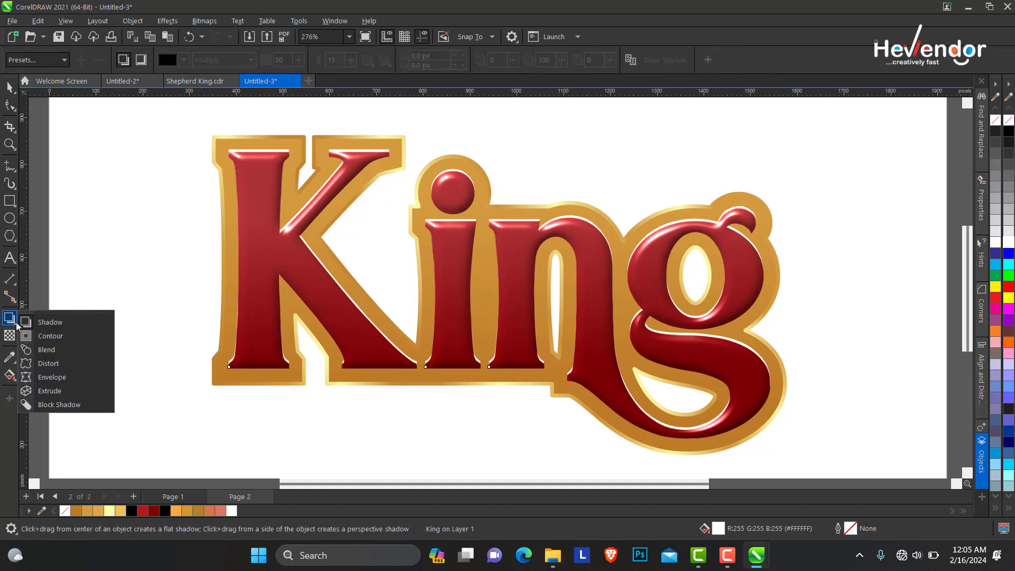
{"action": "left_click", "coordinate": [57, 325]}
{"action": "left_click_drag", "start_coordinate": [501, 294], "coordinate": [585, 455]}
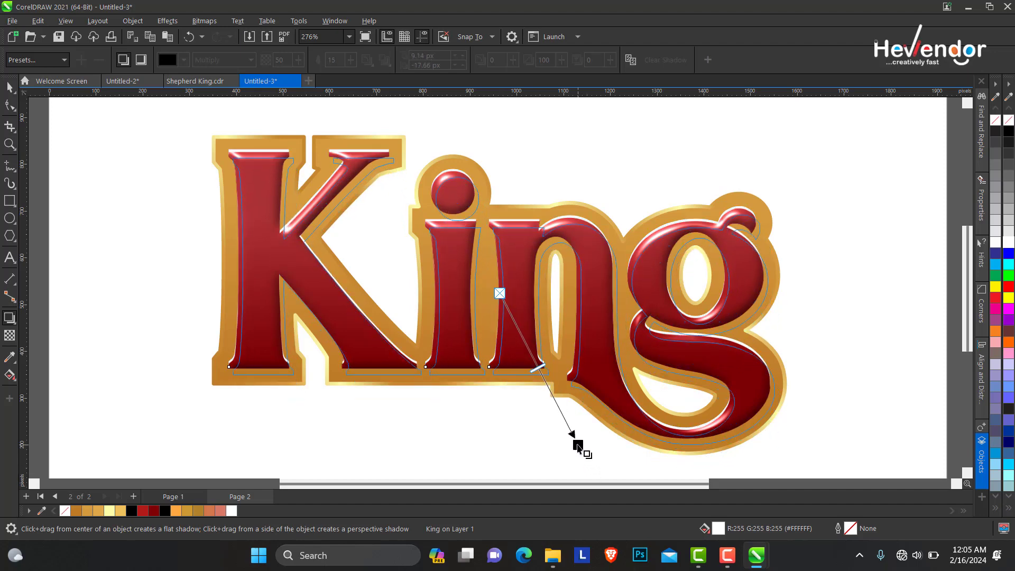
{"action": "left_click_drag", "start_coordinate": [584, 455], "coordinate": [574, 442]}
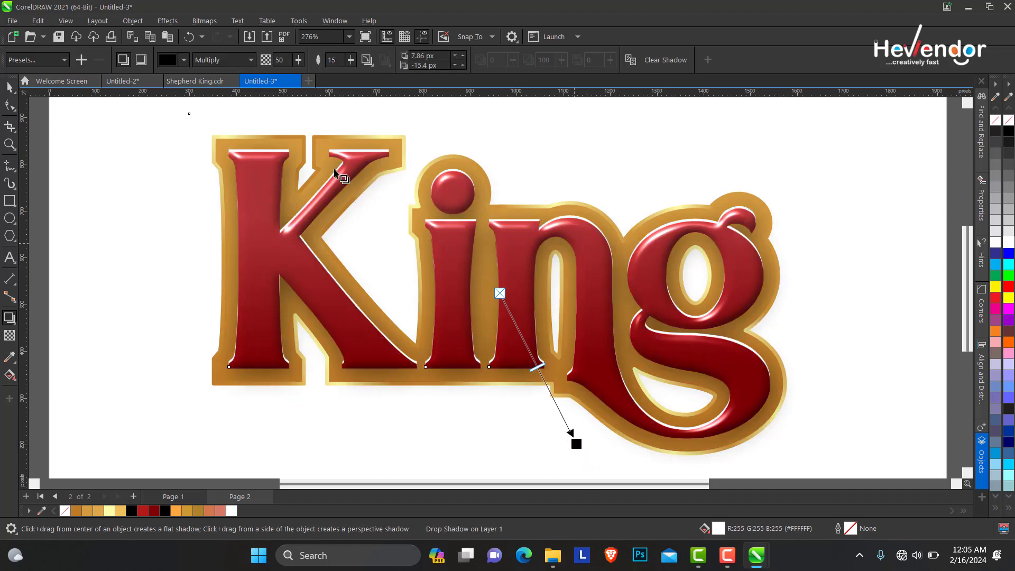
{"action": "left_click_drag", "start_coordinate": [351, 60], "coordinate": [349, 70]}
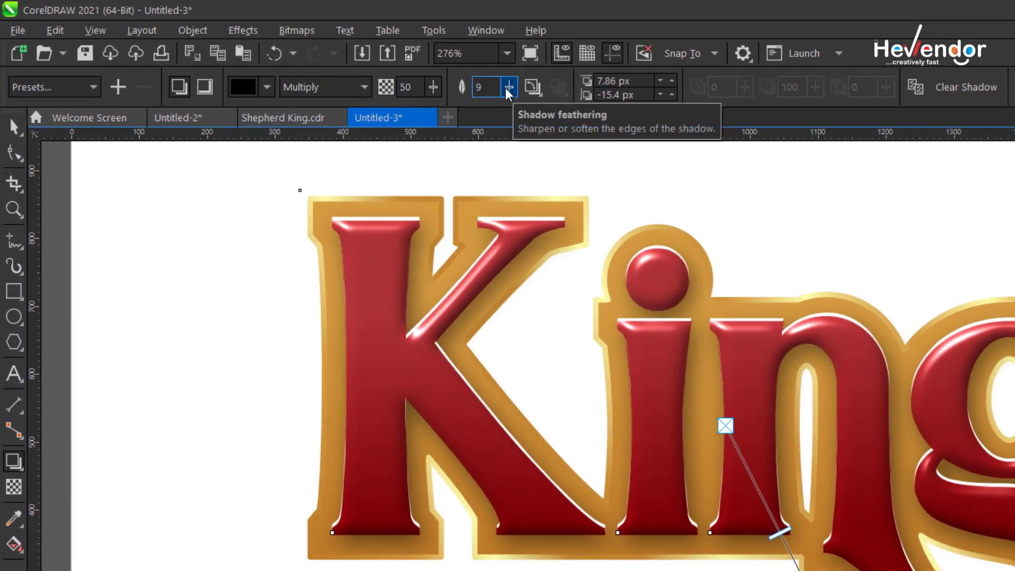
Step: Set the drop shadow opacity to 55 and feathering to 8
{"action": "left_click", "coordinate": [434, 86]}
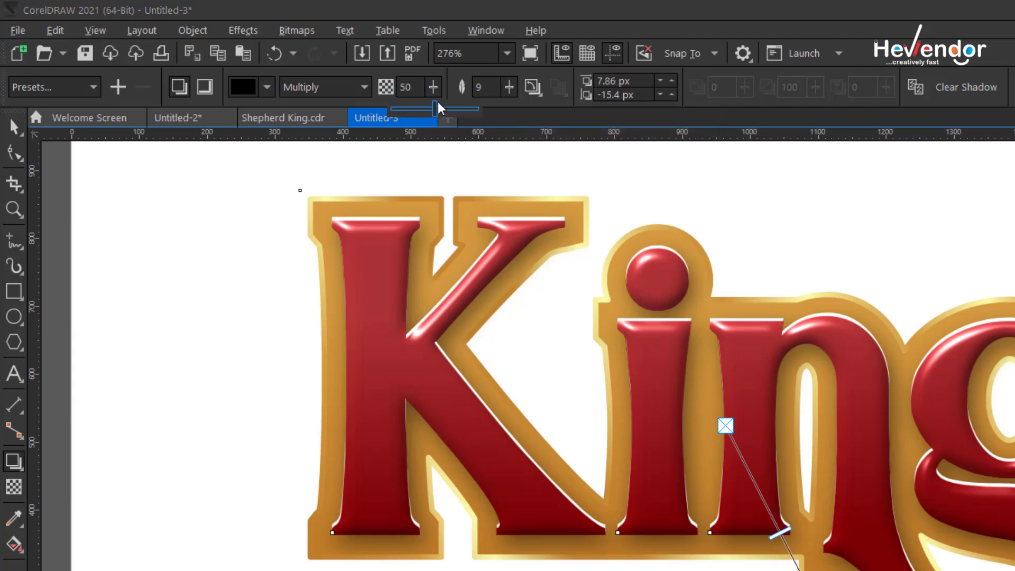
{"action": "left_click_drag", "start_coordinate": [439, 107], "coordinate": [442, 107]}
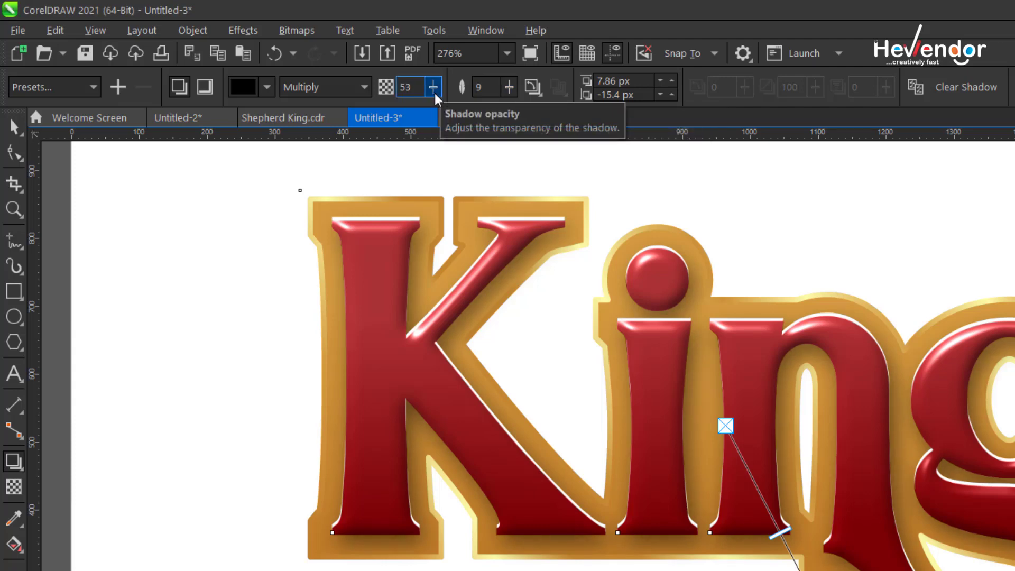
{"action": "left_click", "coordinate": [435, 94]}
{"action": "left_click_drag", "start_coordinate": [443, 100], "coordinate": [423, 104]}
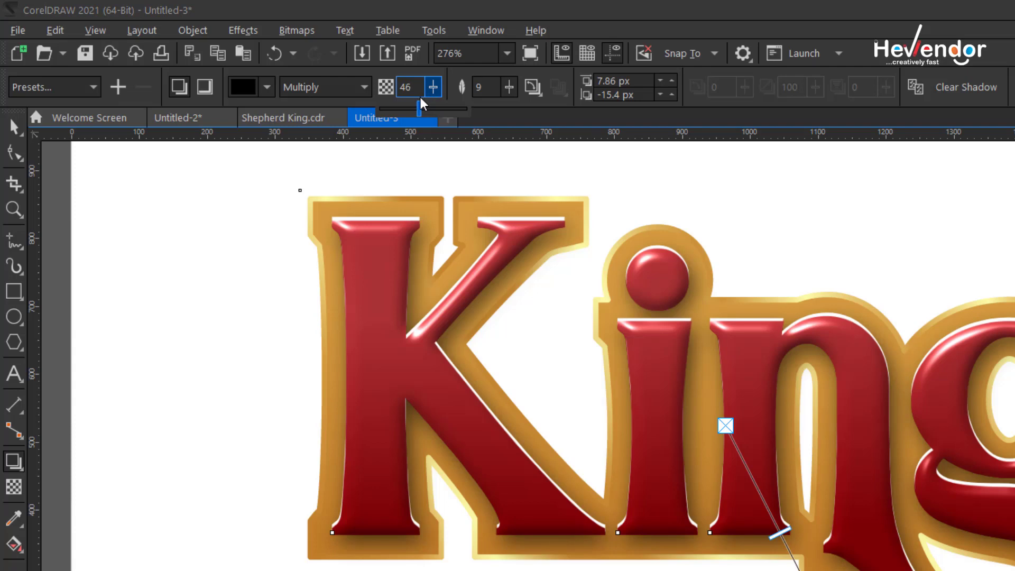
{"action": "left_click_drag", "start_coordinate": [423, 102], "coordinate": [421, 104]}
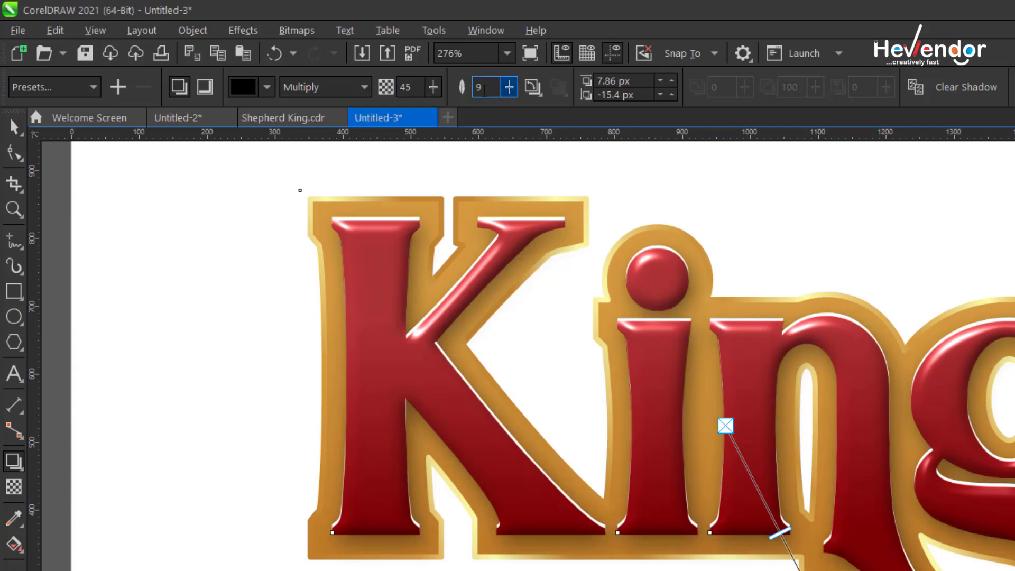
{"action": "left_click", "coordinate": [434, 87]}
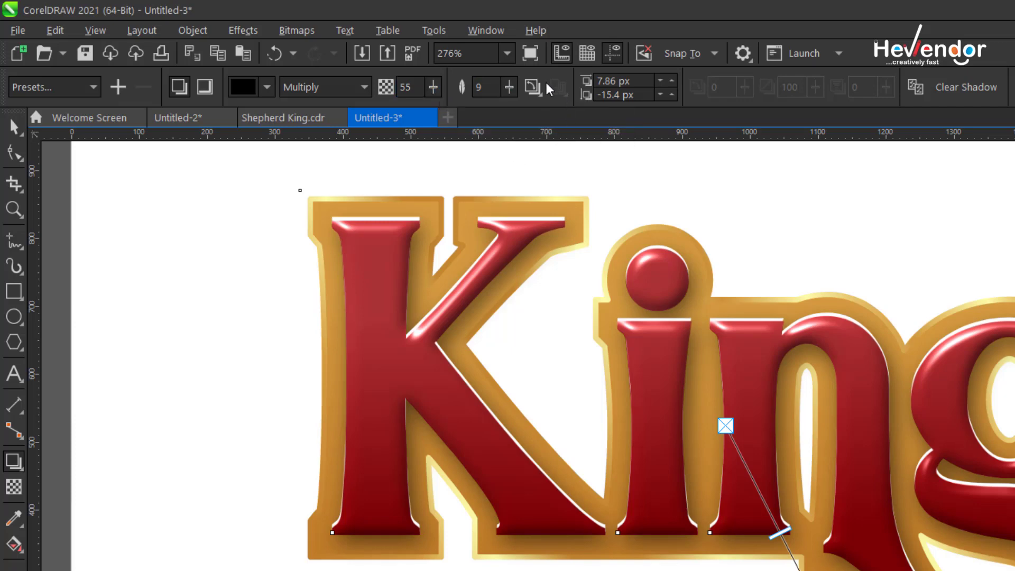
{"action": "left_click", "coordinate": [506, 92]}
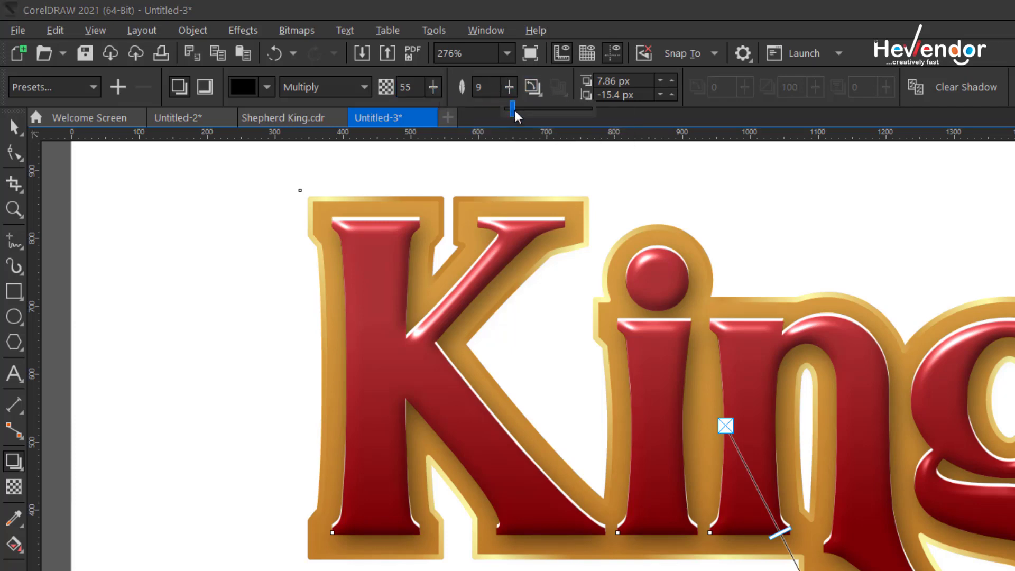
{"action": "left_click_drag", "start_coordinate": [516, 116], "coordinate": [512, 112]}
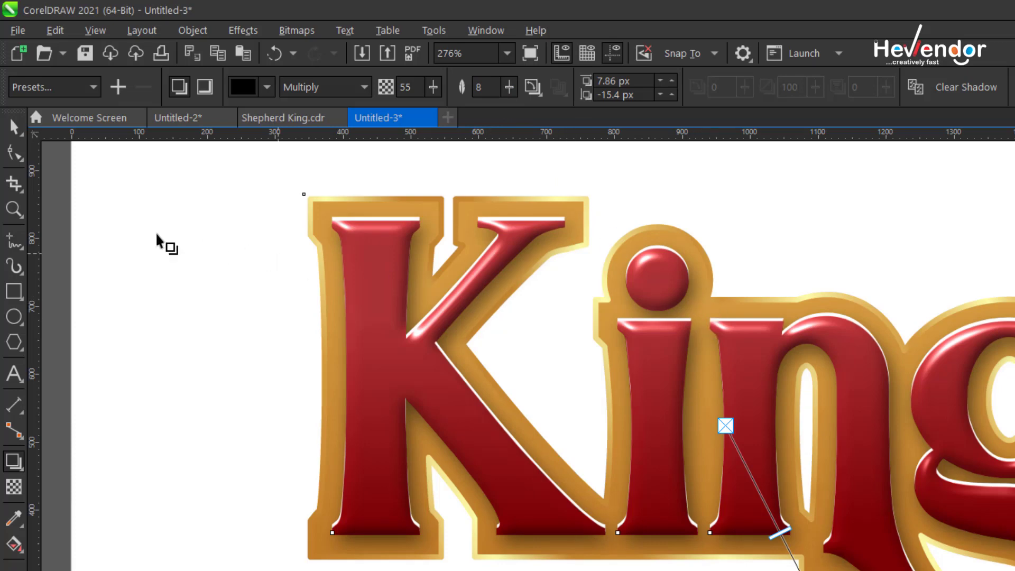
{"action": "left_click", "coordinate": [14, 209]}
{"action": "scroll", "coordinate": [635, 345], "scroll_direction": "down", "scroll_amount": 1}
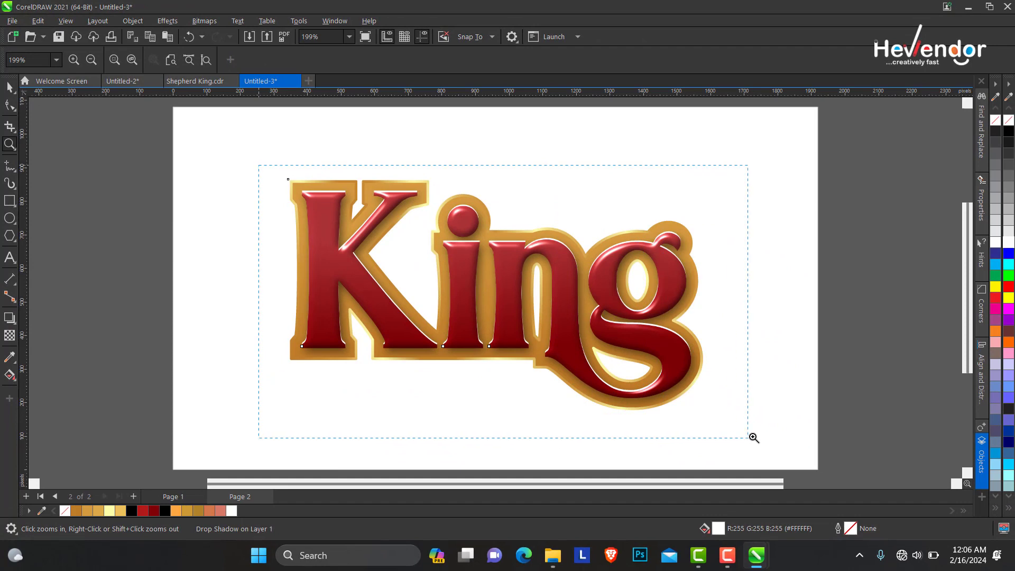
{"action": "scroll", "coordinate": [751, 424], "scroll_direction": "up", "scroll_amount": 1}
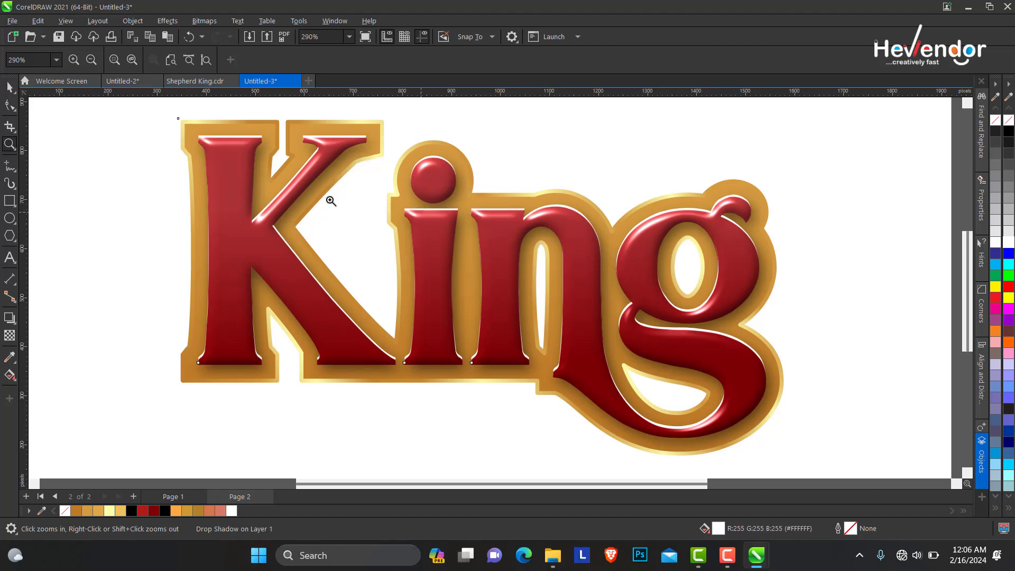
Step: Select the King drop shadow and separate it from the artwork with Ctrl+K
{"action": "left_click", "coordinate": [10, 88]}
{"action": "left_click", "coordinate": [9, 105]}
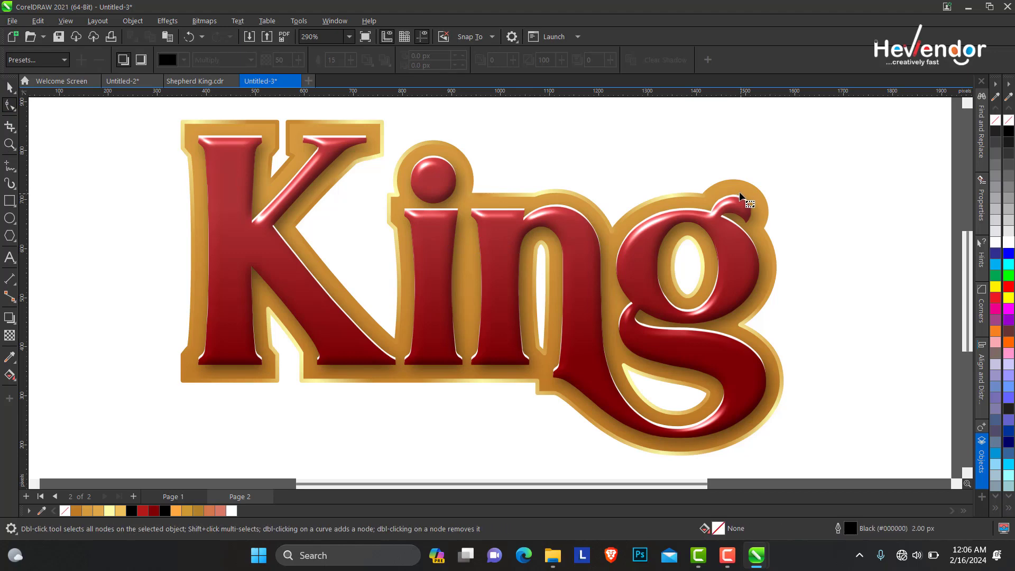
{"action": "left_click", "coordinate": [10, 88]}
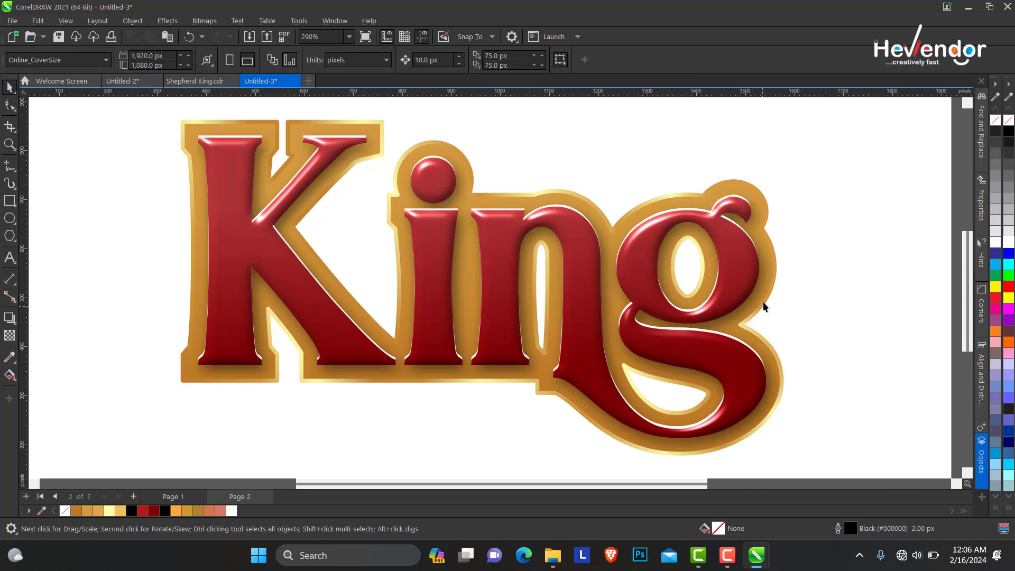
{"action": "left_click", "coordinate": [772, 288]}
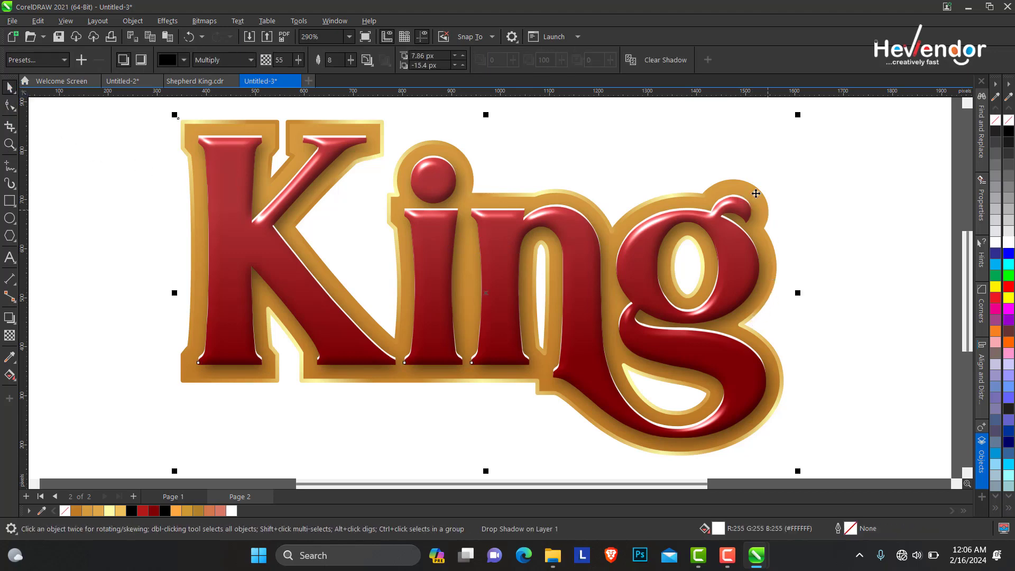
{"action": "left_click", "coordinate": [142, 149]}
{"action": "left_click", "coordinate": [186, 136]}
{"action": "right_click", "coordinate": [195, 133]}
{"action": "key", "text": "ctrl+k"}
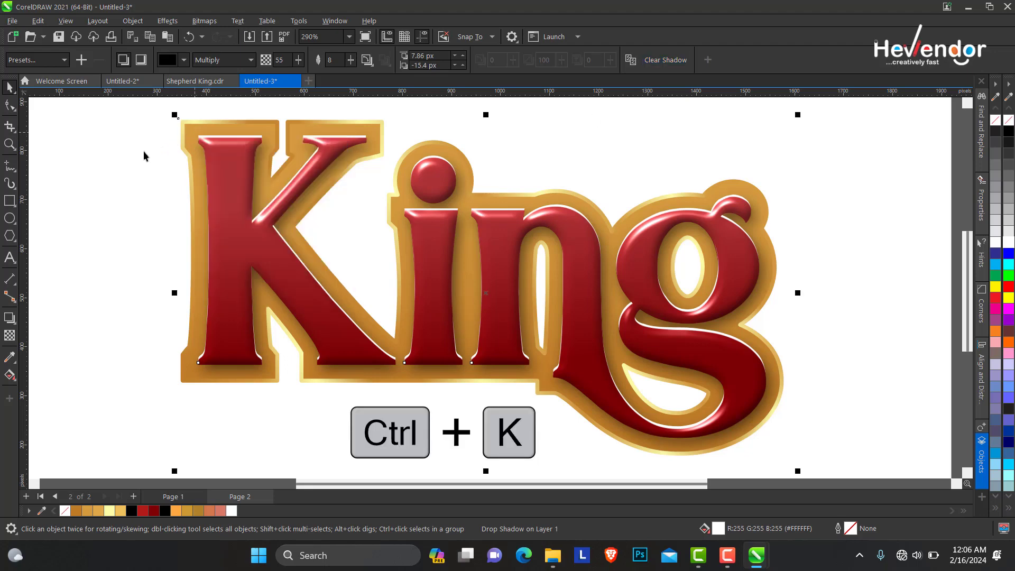
Step: PowerClip the lens rectangle inside the gold background shape
{"action": "left_click", "coordinate": [193, 137]}
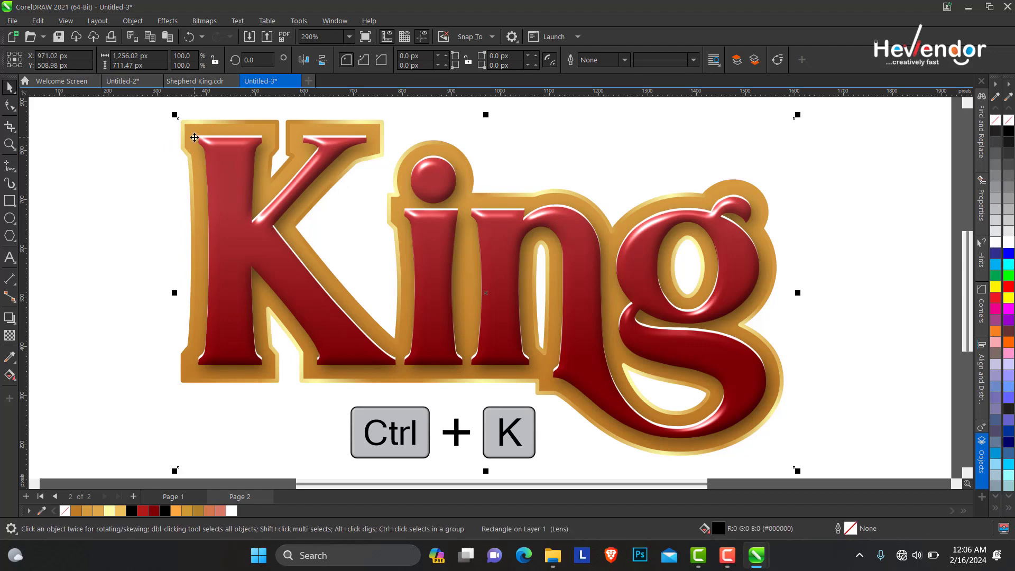
{"action": "left_click", "coordinate": [135, 21]}
{"action": "mouse_move", "coordinate": [152, 66]}
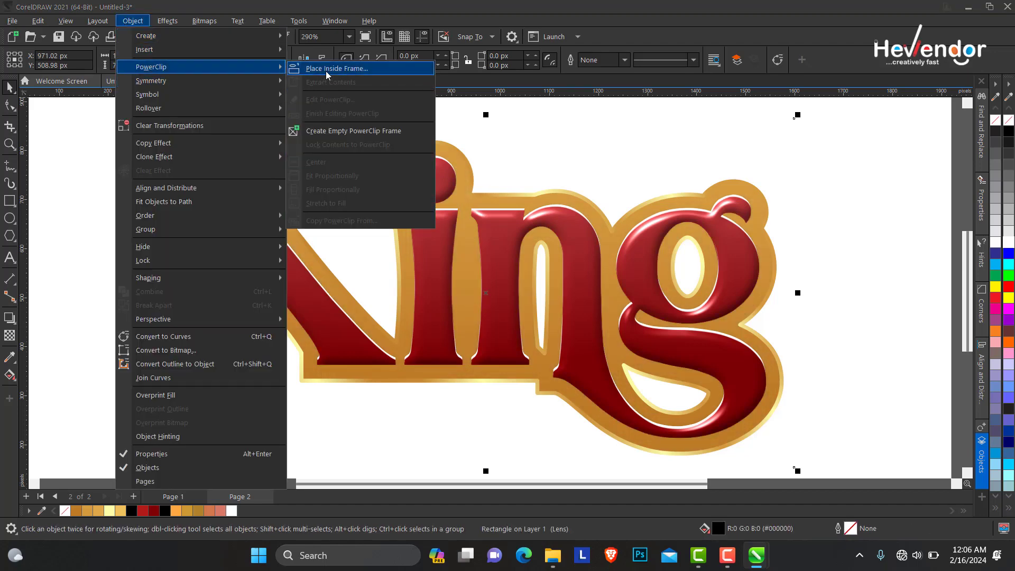
{"action": "left_click", "coordinate": [328, 70]}
{"action": "left_click", "coordinate": [205, 129]}
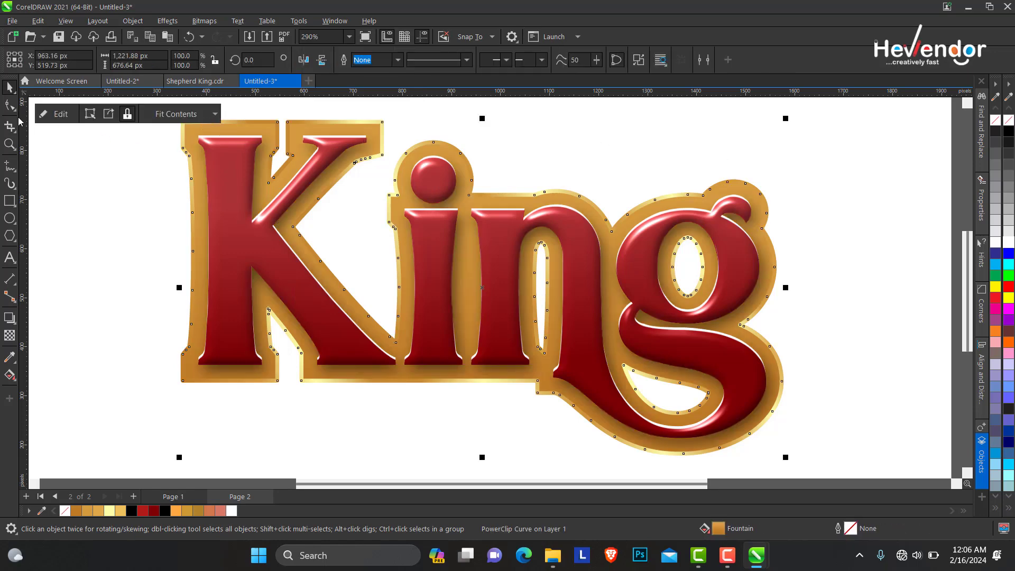
Step: Delete the inner holes of the g and n from the first background curve
{"action": "left_click_drag", "start_coordinate": [725, 235], "coordinate": [646, 309]}
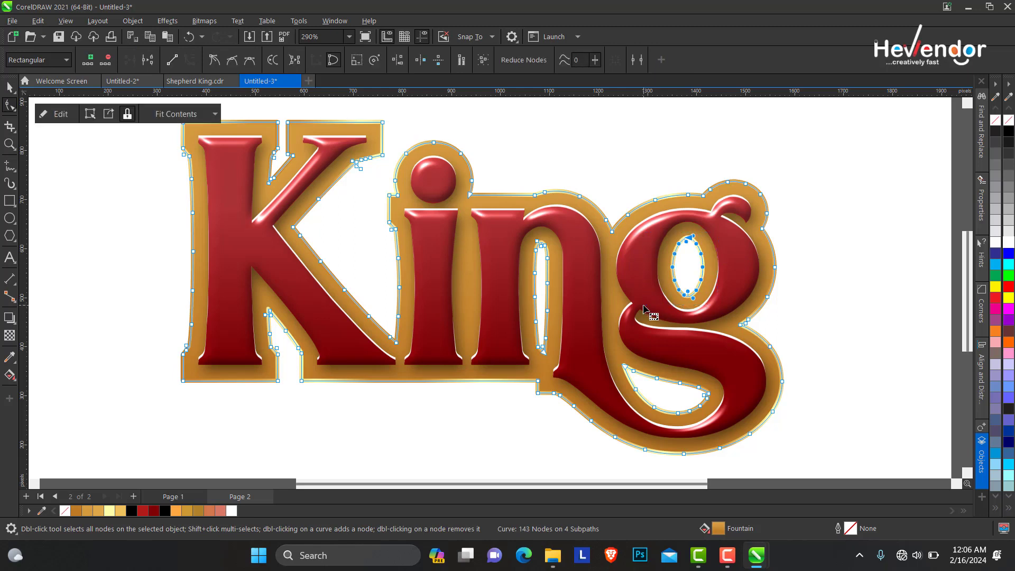
{"action": "key", "text": "Delete"}
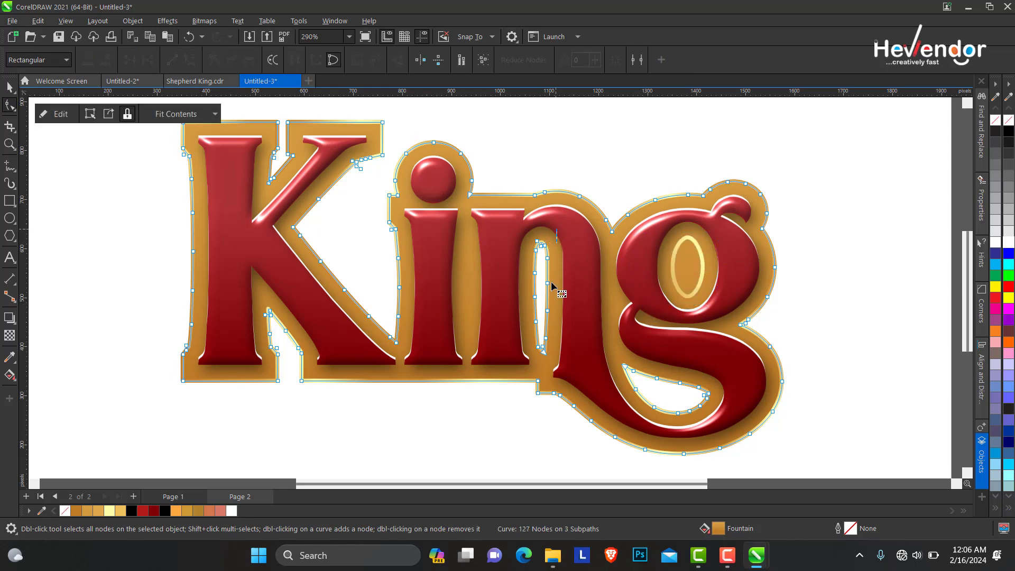
{"action": "left_click_drag", "start_coordinate": [547, 237], "coordinate": [522, 365]}
{"action": "key", "text": "Delete"}
{"action": "key", "text": "Delete"}
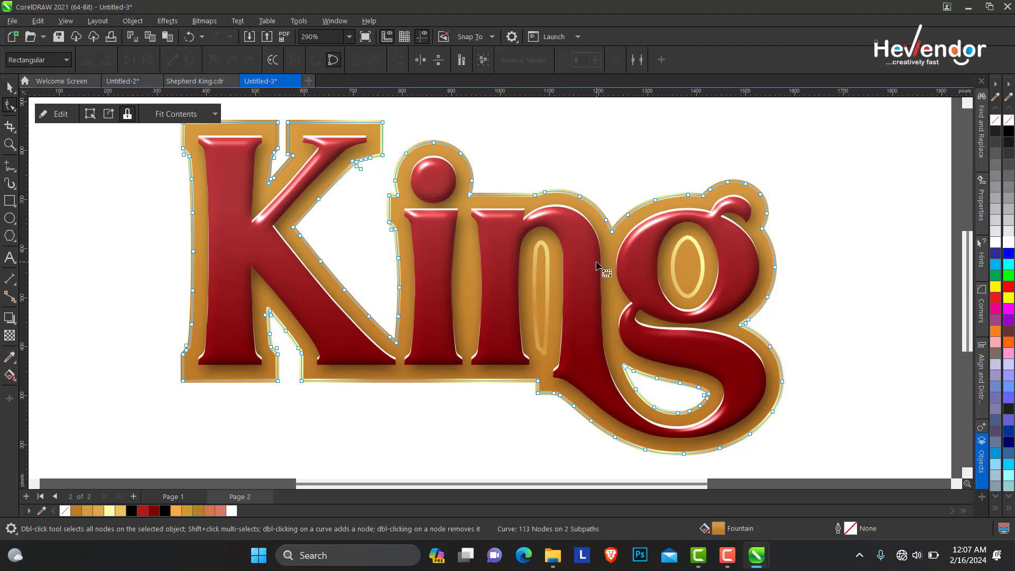
Step: Delete the n loop and both g loops from the second background curve
{"action": "left_click", "coordinate": [548, 257]}
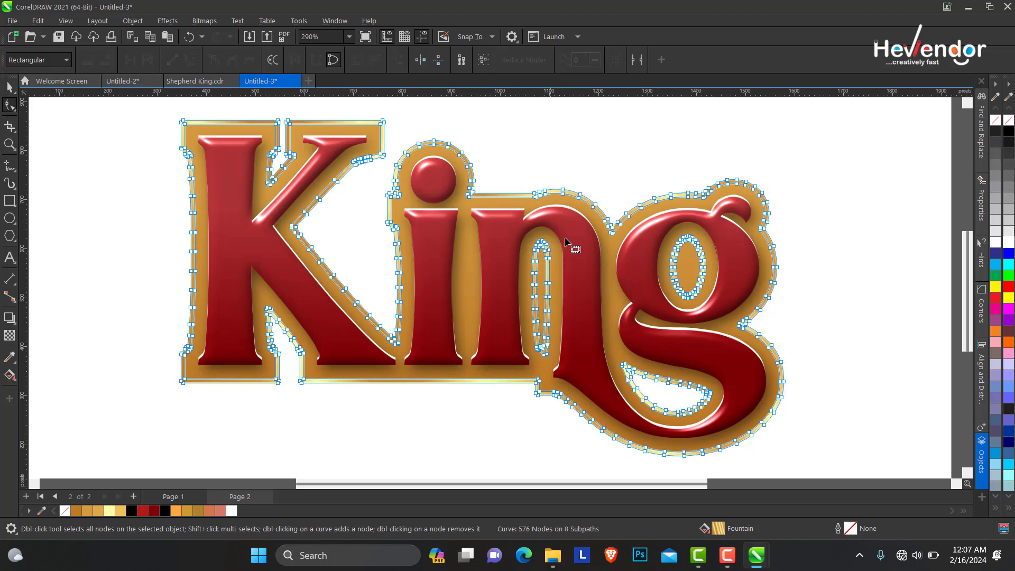
{"action": "left_click_drag", "start_coordinate": [571, 232], "coordinate": [507, 364]}
{"action": "key", "text": "Delete"}
{"action": "left_click_drag", "start_coordinate": [724, 228], "coordinate": [633, 312]}
{"action": "key", "text": "Delete"}
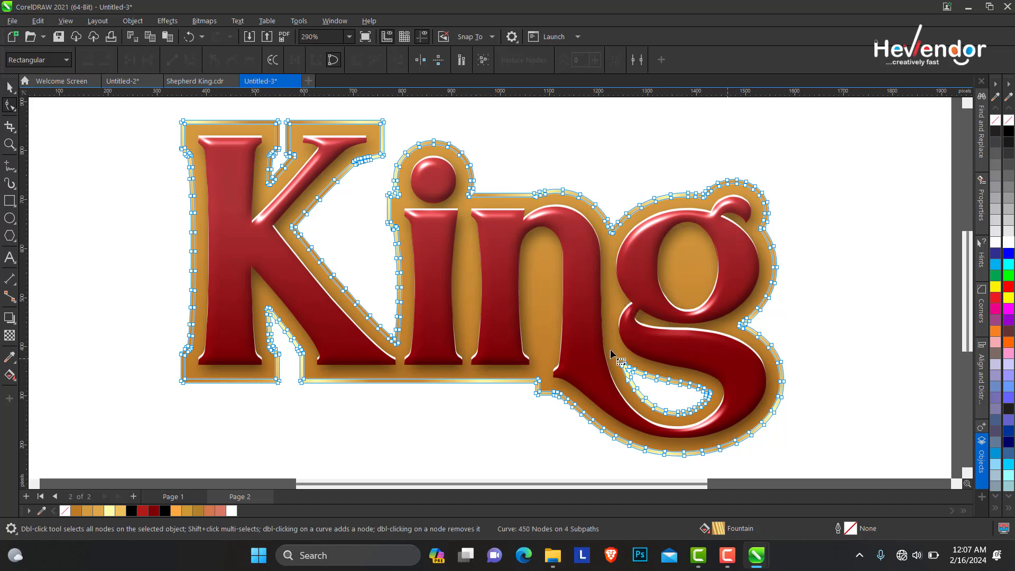
{"action": "left_click_drag", "start_coordinate": [622, 349], "coordinate": [730, 428]}
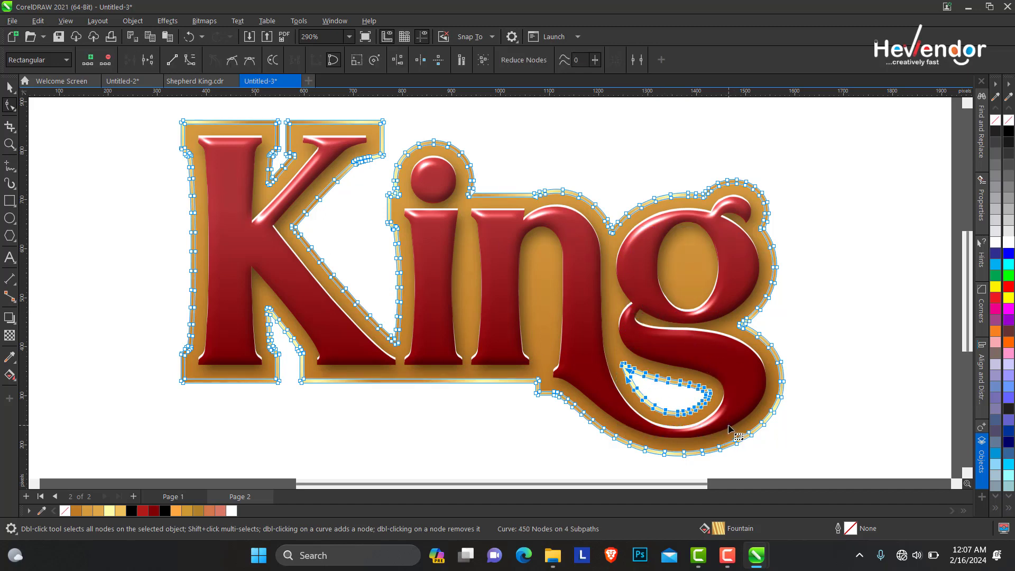
{"action": "key", "text": "Delete"}
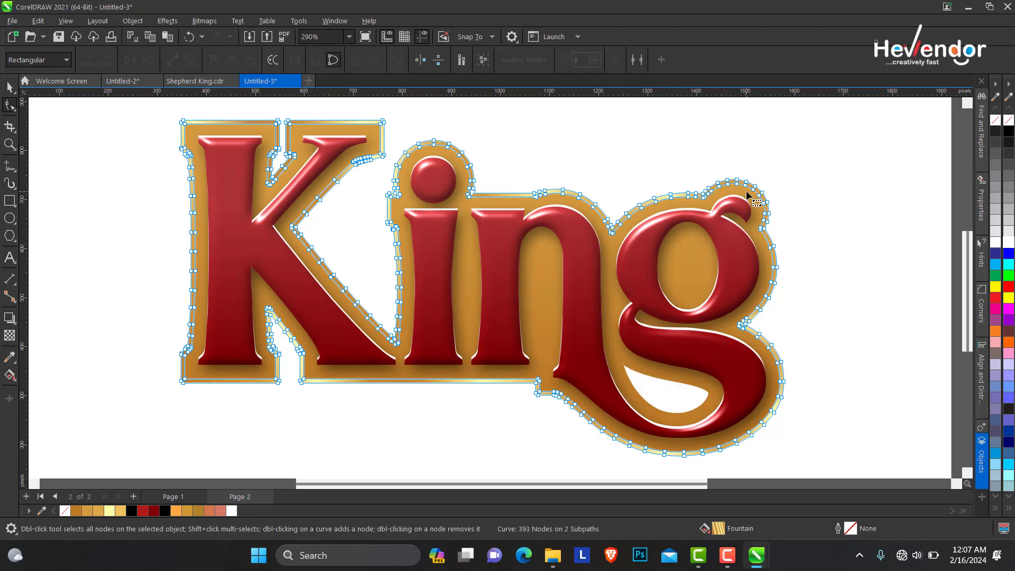
{"action": "key", "text": "ctrl+z"}
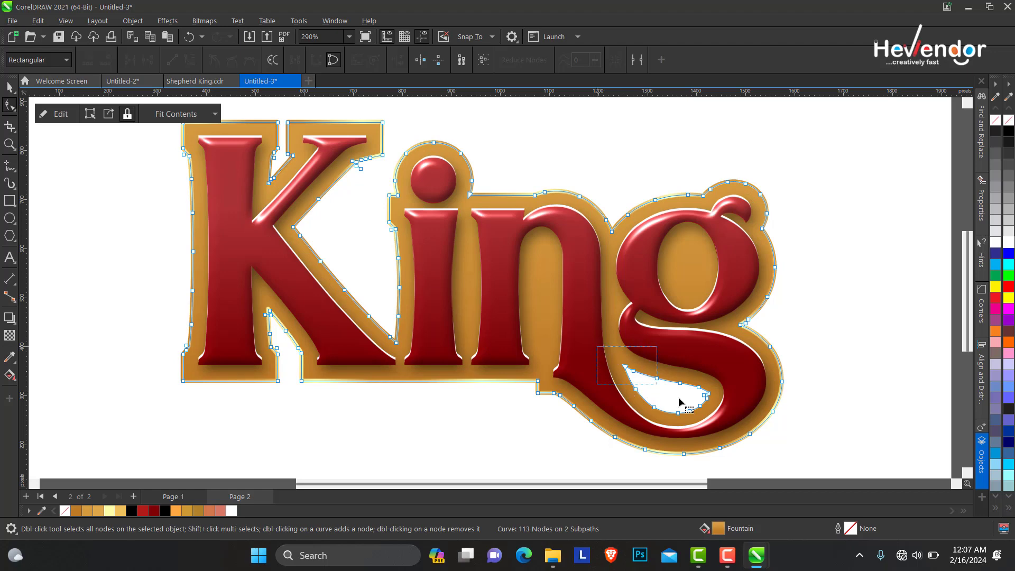
{"action": "key", "text": "Delete"}
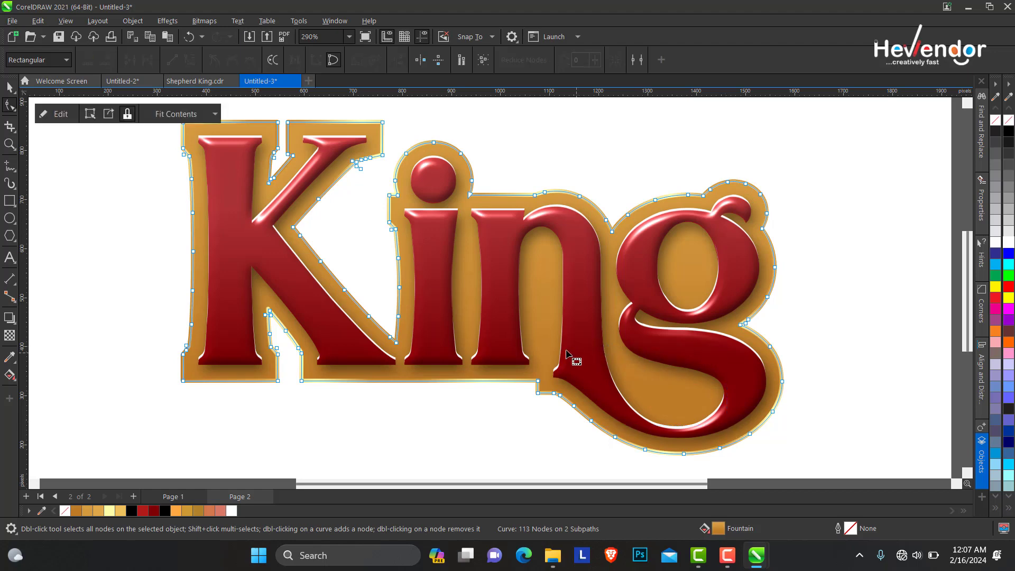
{"action": "double_click", "coordinate": [11, 146]}
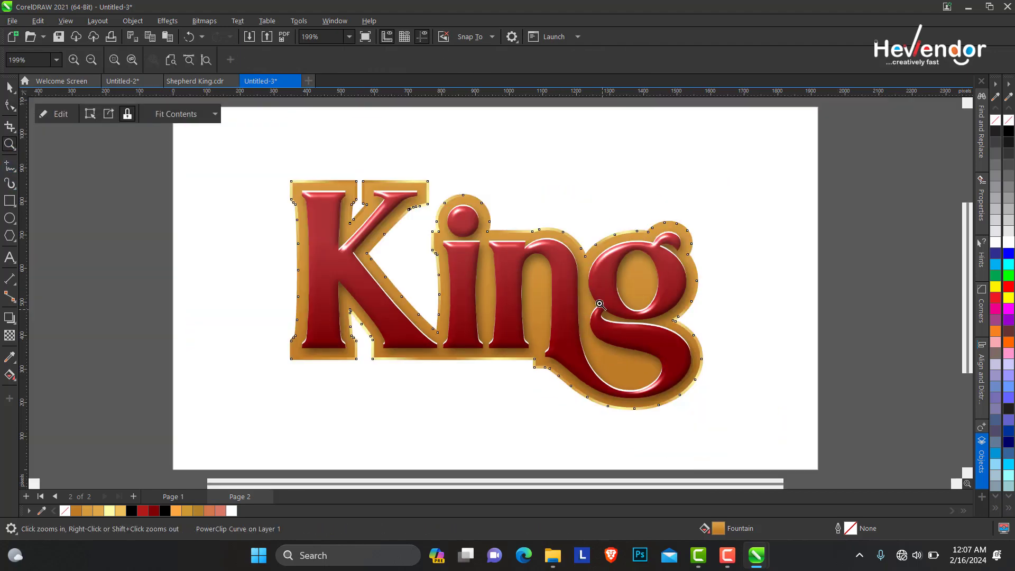